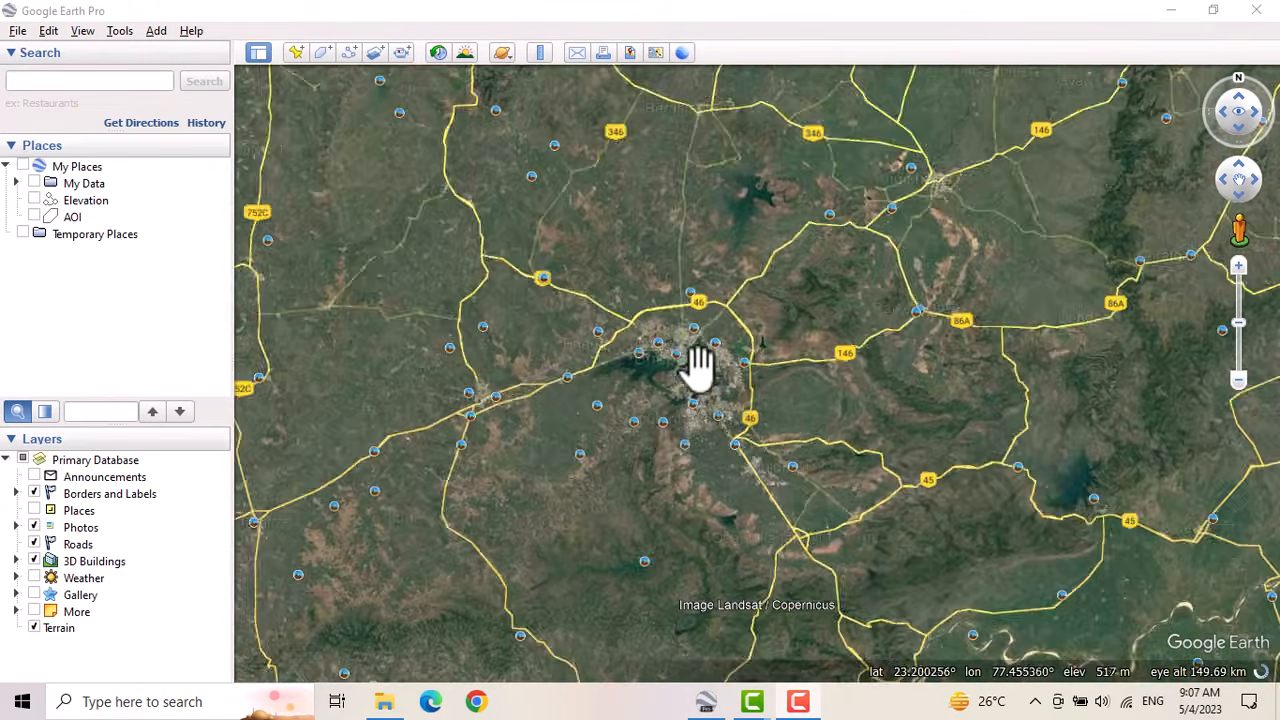
Step: Navigate to the 15th Battalion area of Indore, west of Mari Mata Square
scroll(698, 365, "up", 3)
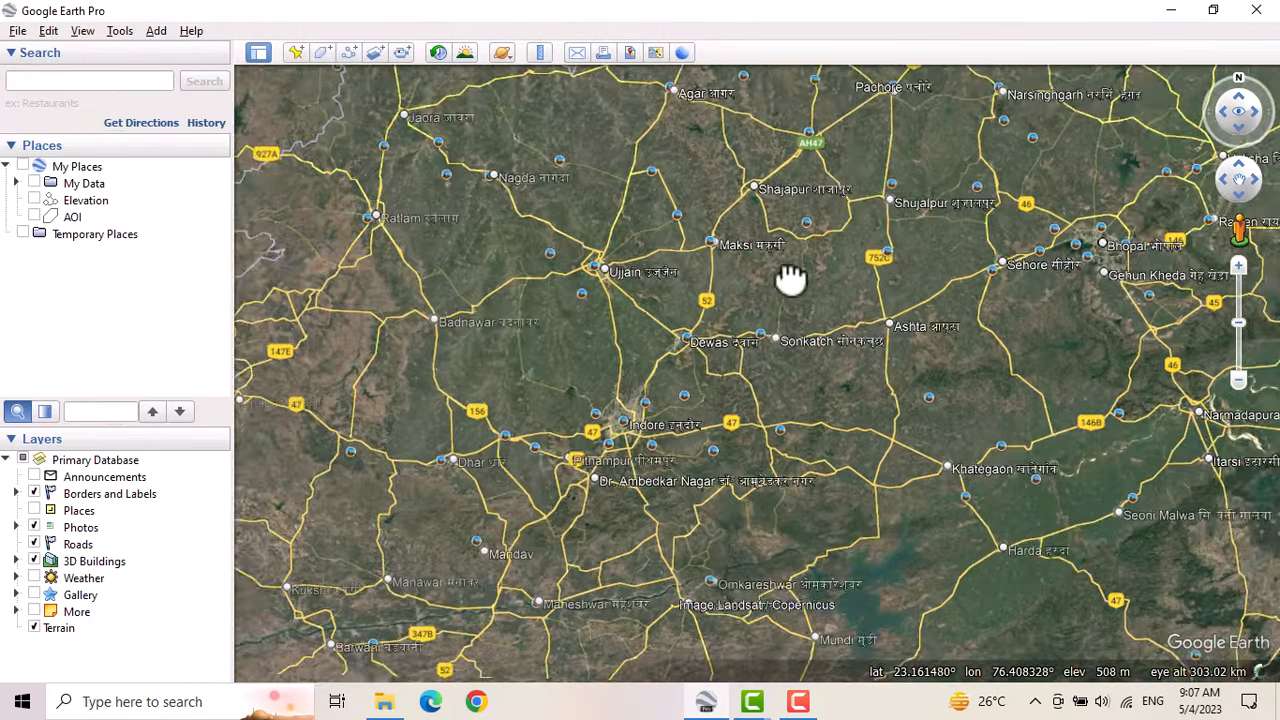
scroll(628, 406, "up", 10)
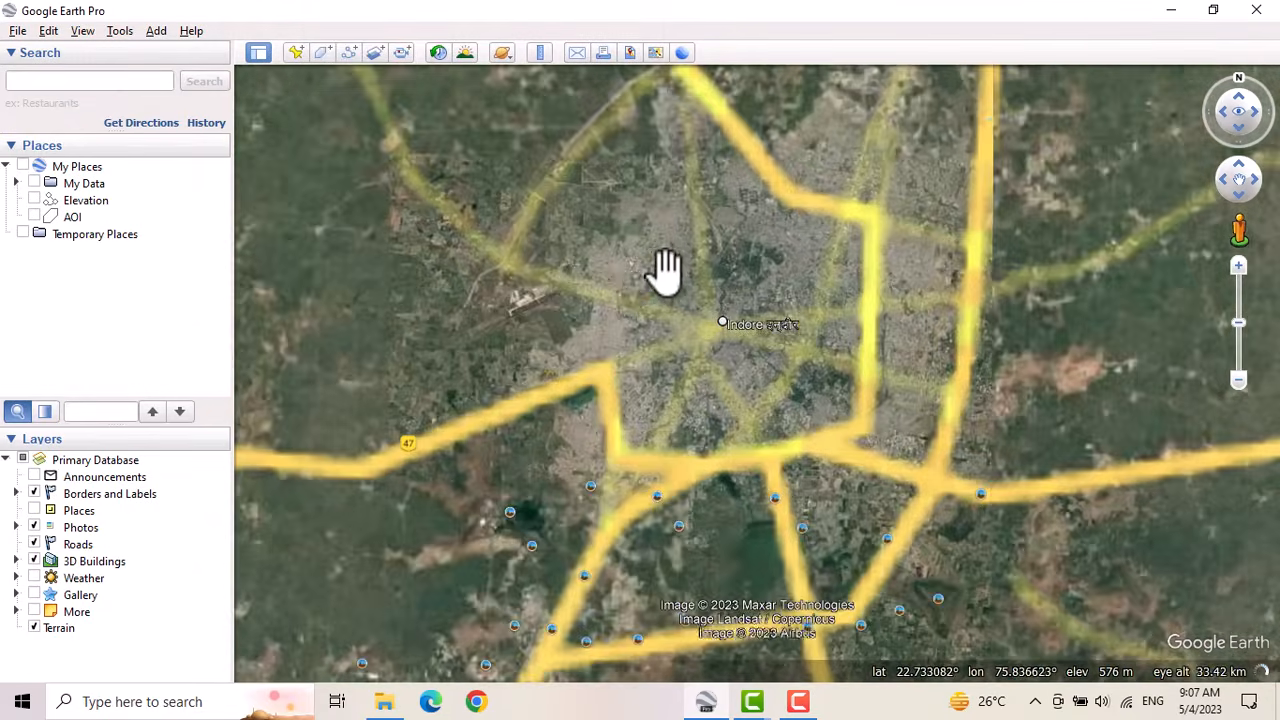
scroll(700, 288, "up", 5)
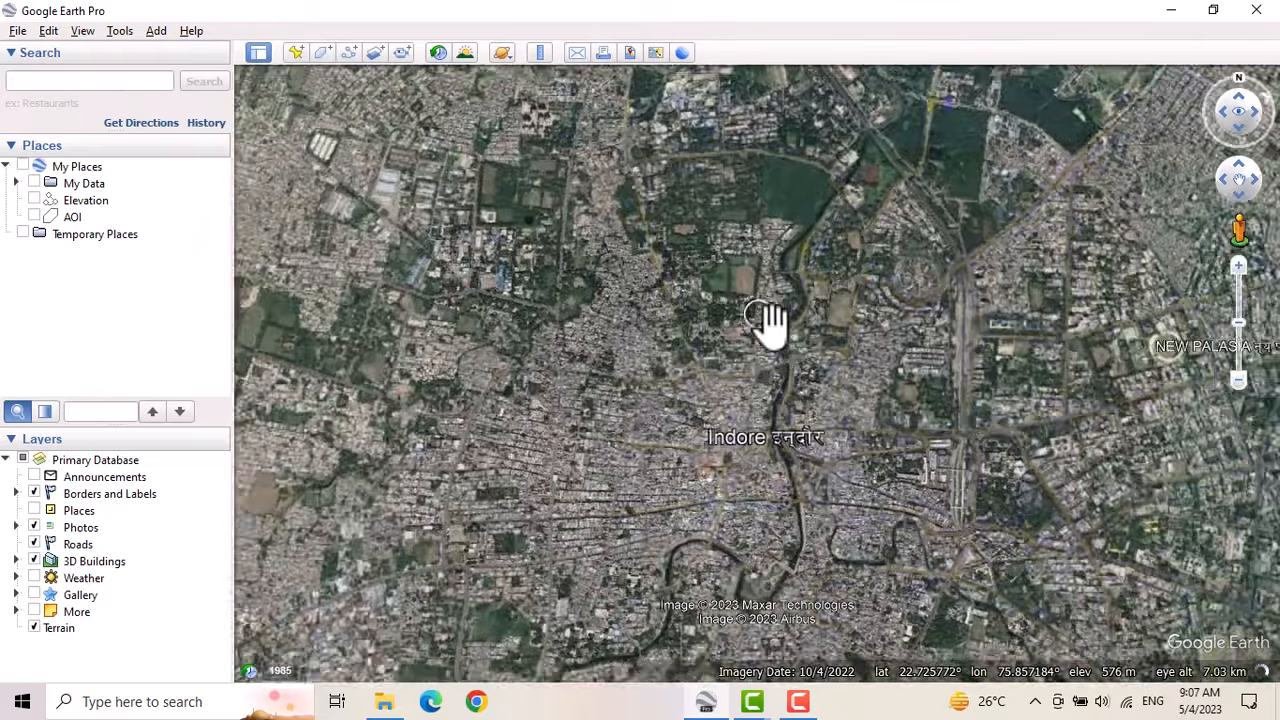
scroll(780, 330, "up", 3)
left_click_drag(836, 221, 860, 310)
scroll(860, 310, "down", 3)
scroll(582, 264, "up", 3)
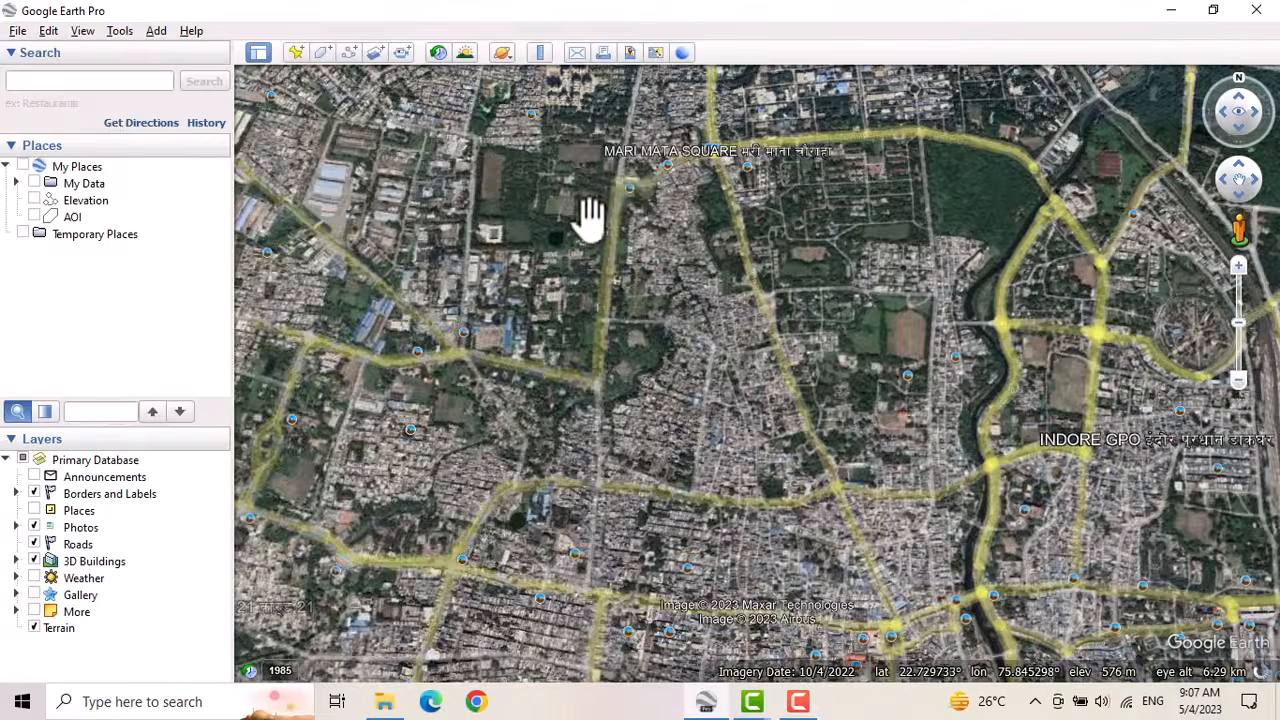
left_click_drag(660, 308, 794, 280)
scroll(689, 409, "up", 5)
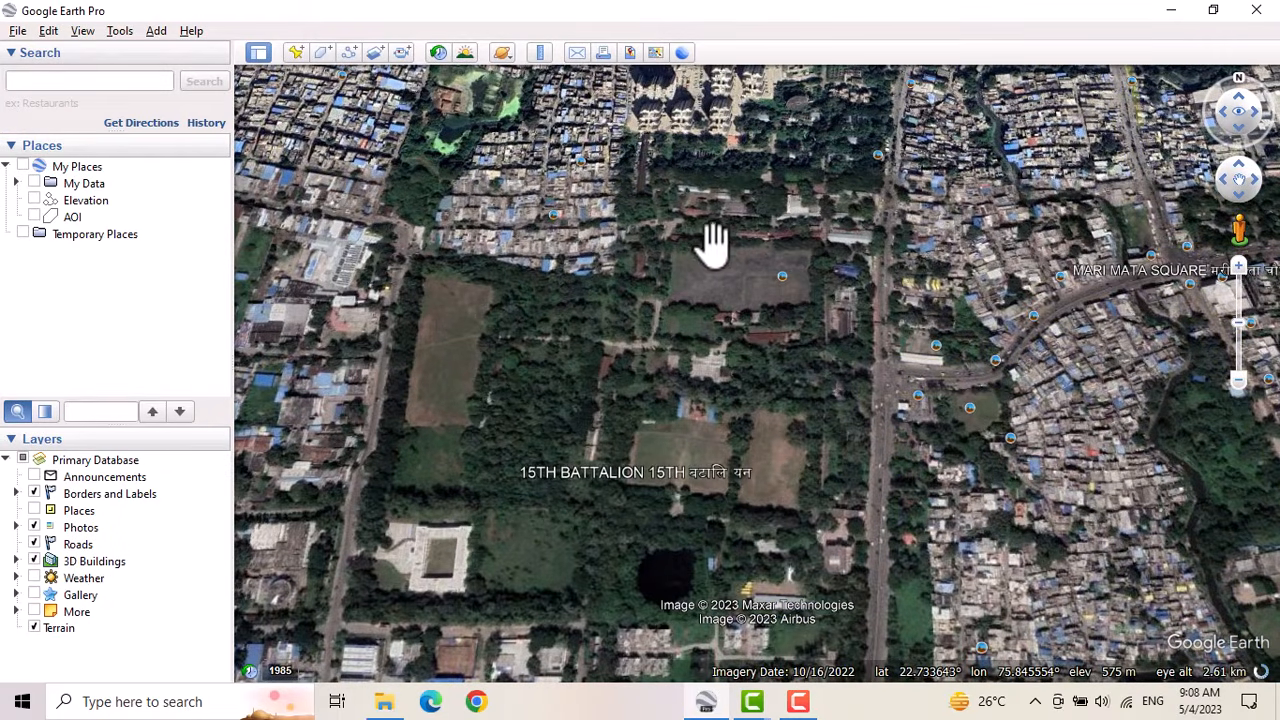
Step: Add a placemark on the white-roofed building northeast of the Guru Govind Colony label, at about 22.73978°, 75.84349°
left_click(292, 50)
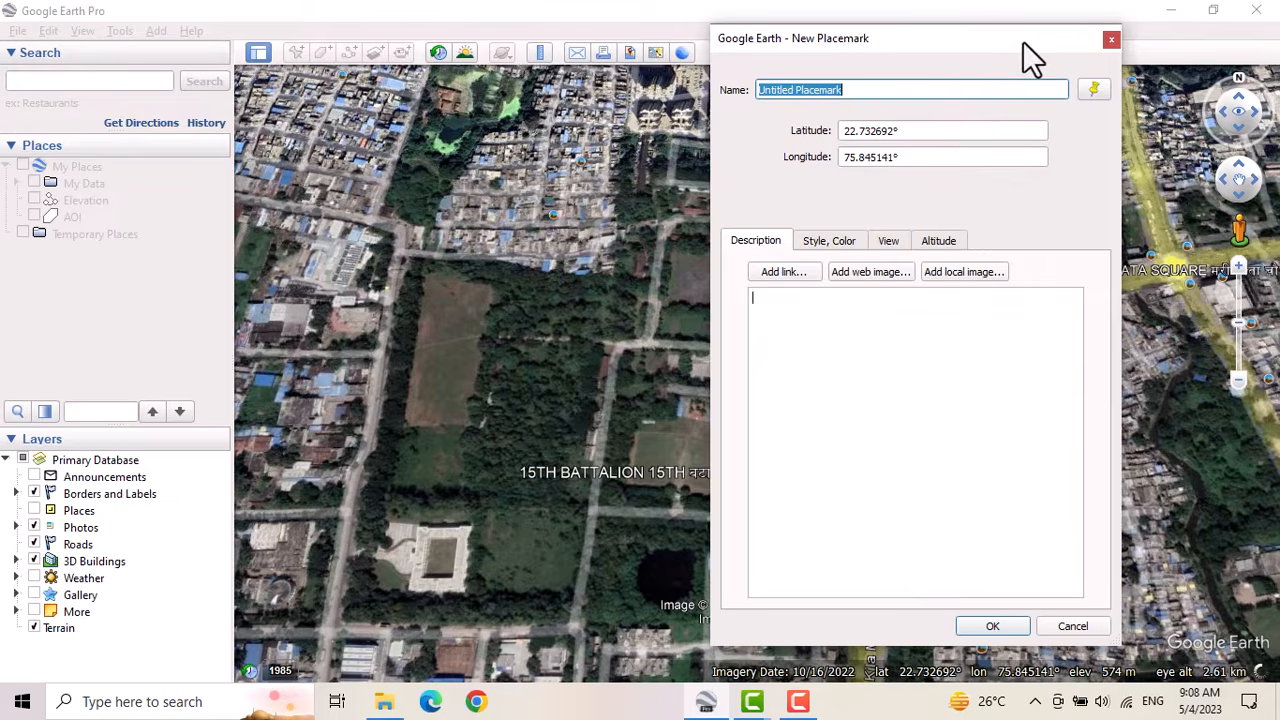
left_click_drag(1023, 41, 261, 65)
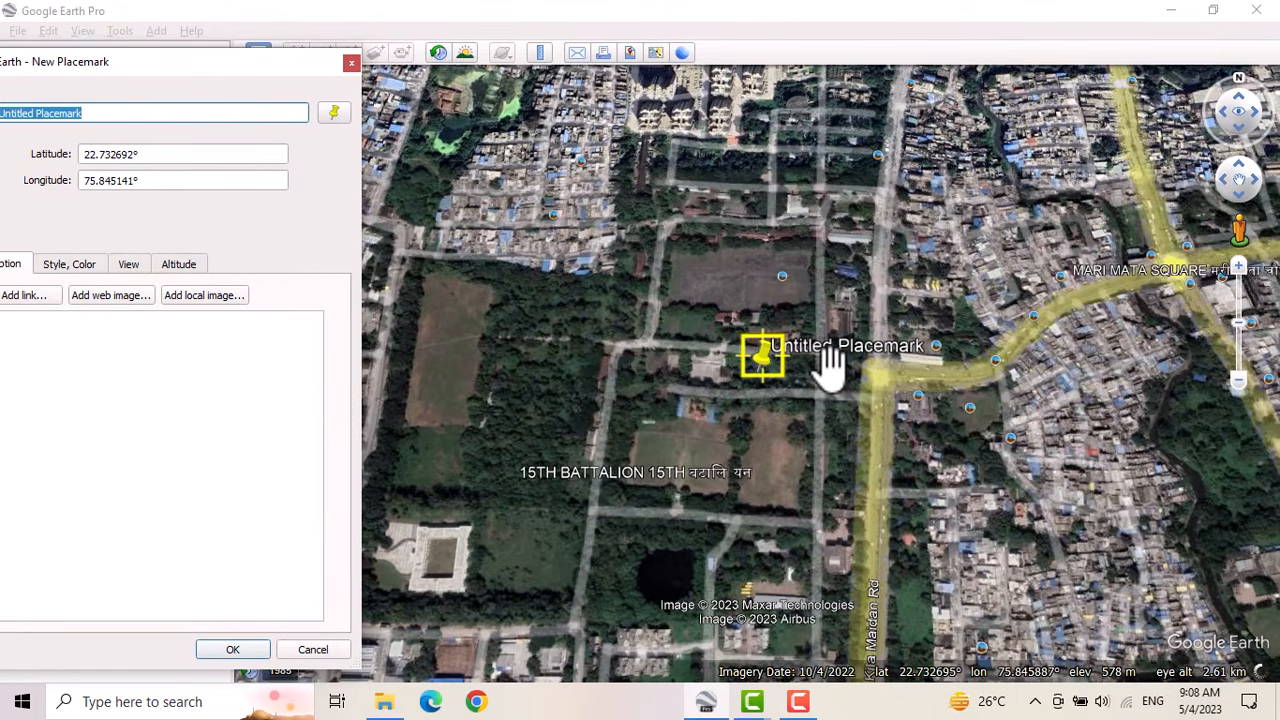
left_click(764, 379)
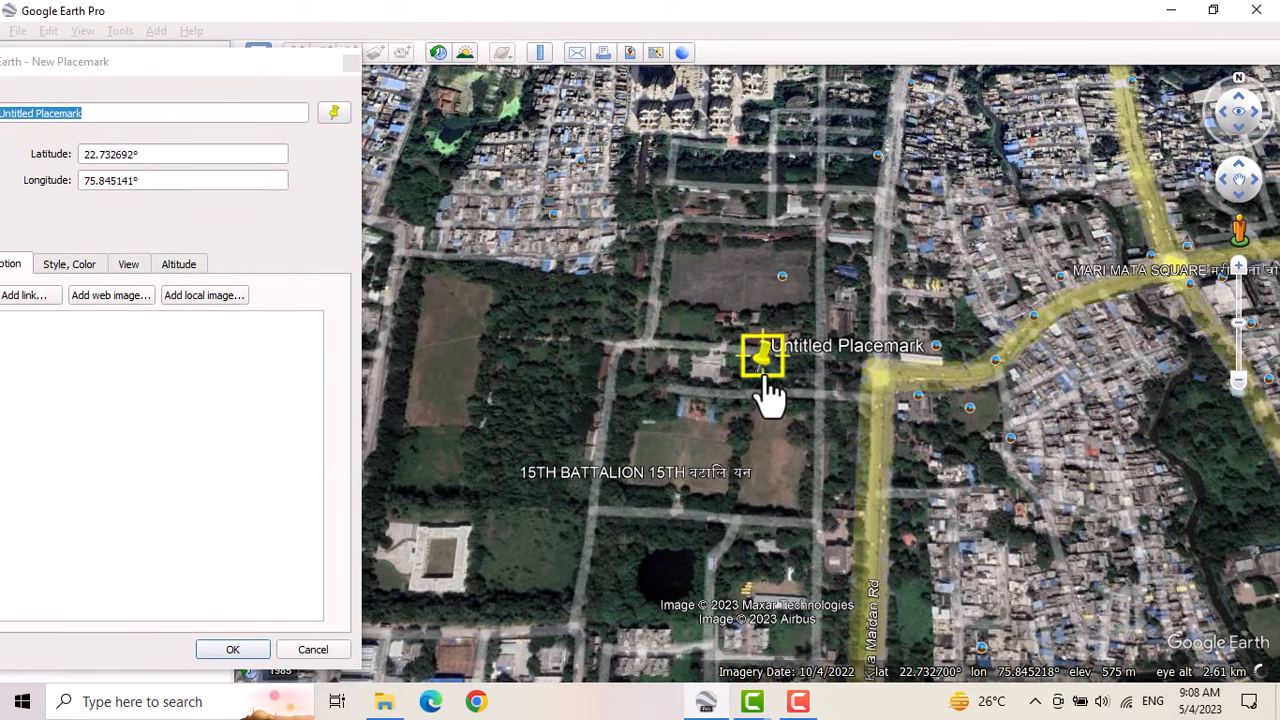
left_click_drag(768, 395, 737, 172)
scroll(722, 558, "down", 1)
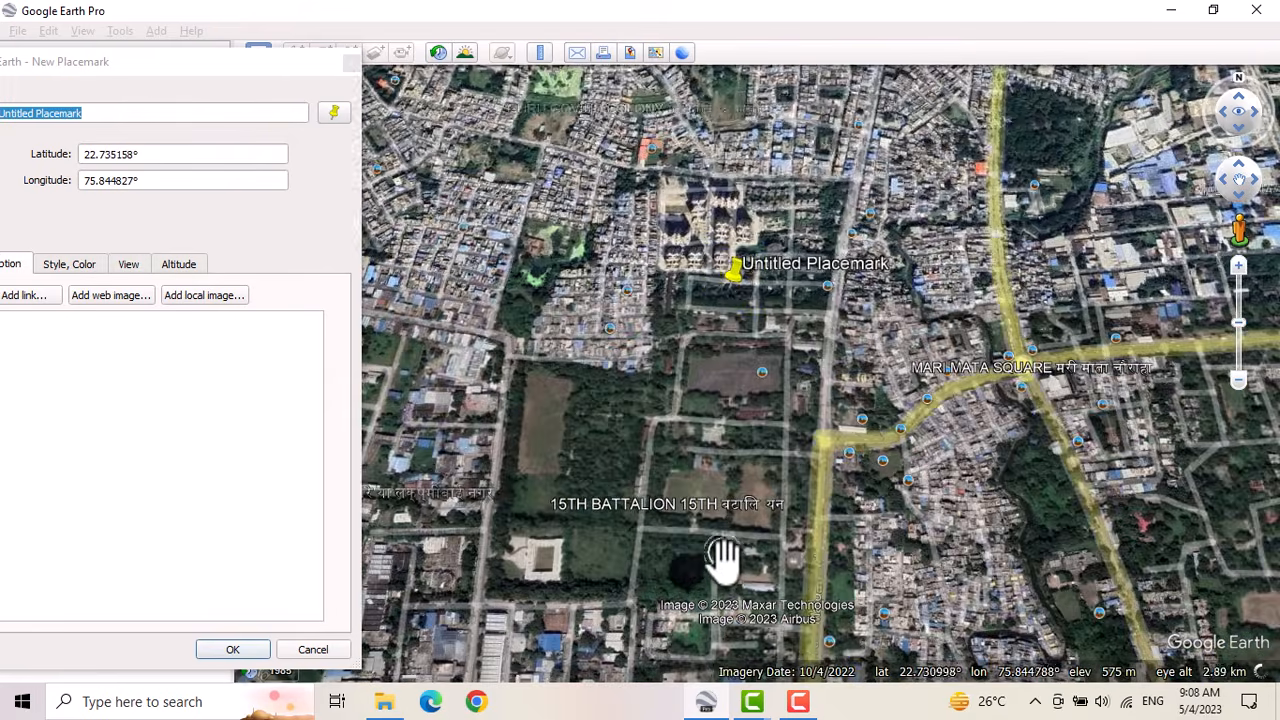
scroll(728, 562, "down", 1)
scroll(772, 292, "up", 1)
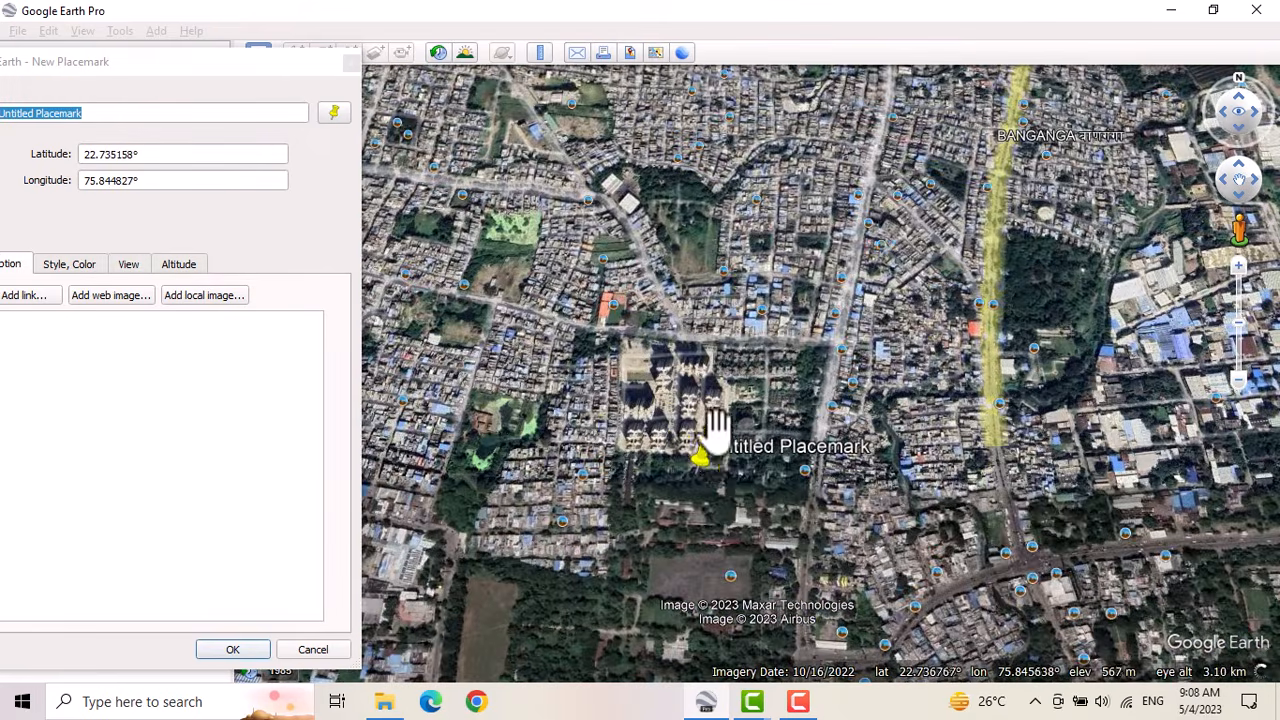
left_click_drag(702, 468, 632, 210)
scroll(636, 186, "up", 2)
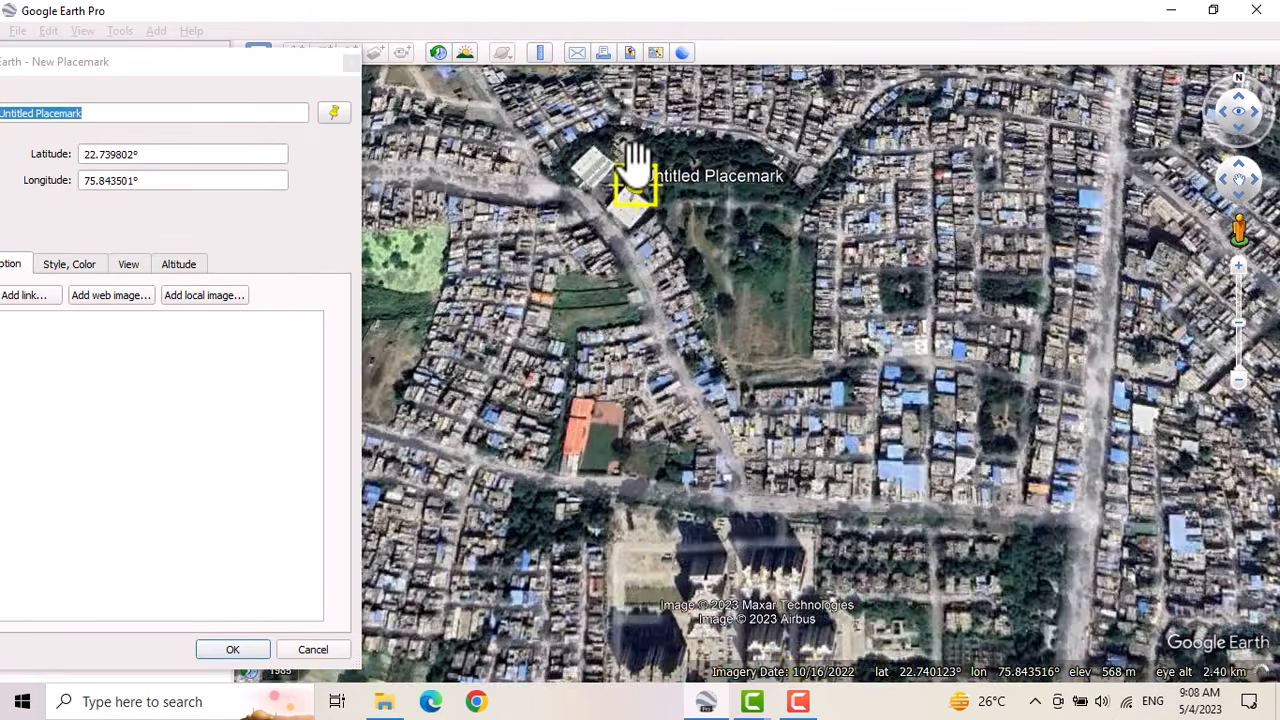
left_click_drag(640, 218, 635, 230)
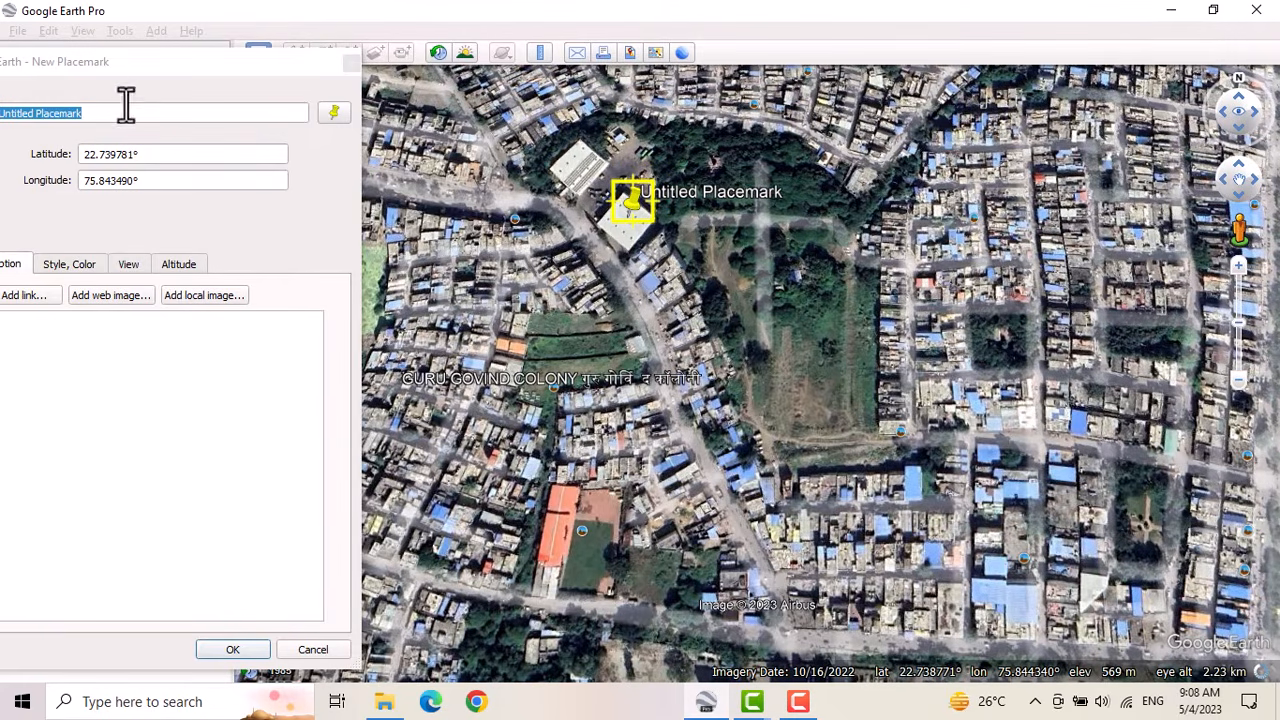
Step: Name the new placemark P1 and save it
left_click_drag(154, 66, 250, 72)
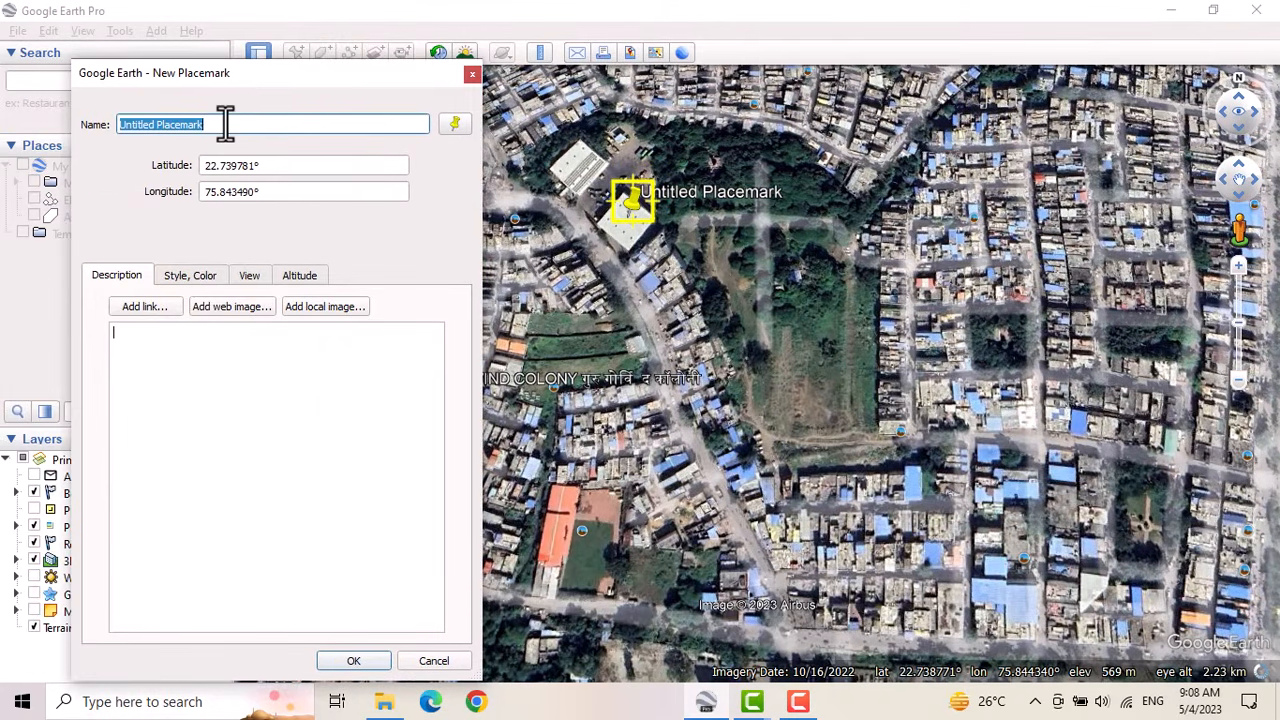
left_click_drag(229, 126, 71, 103)
type("P1")
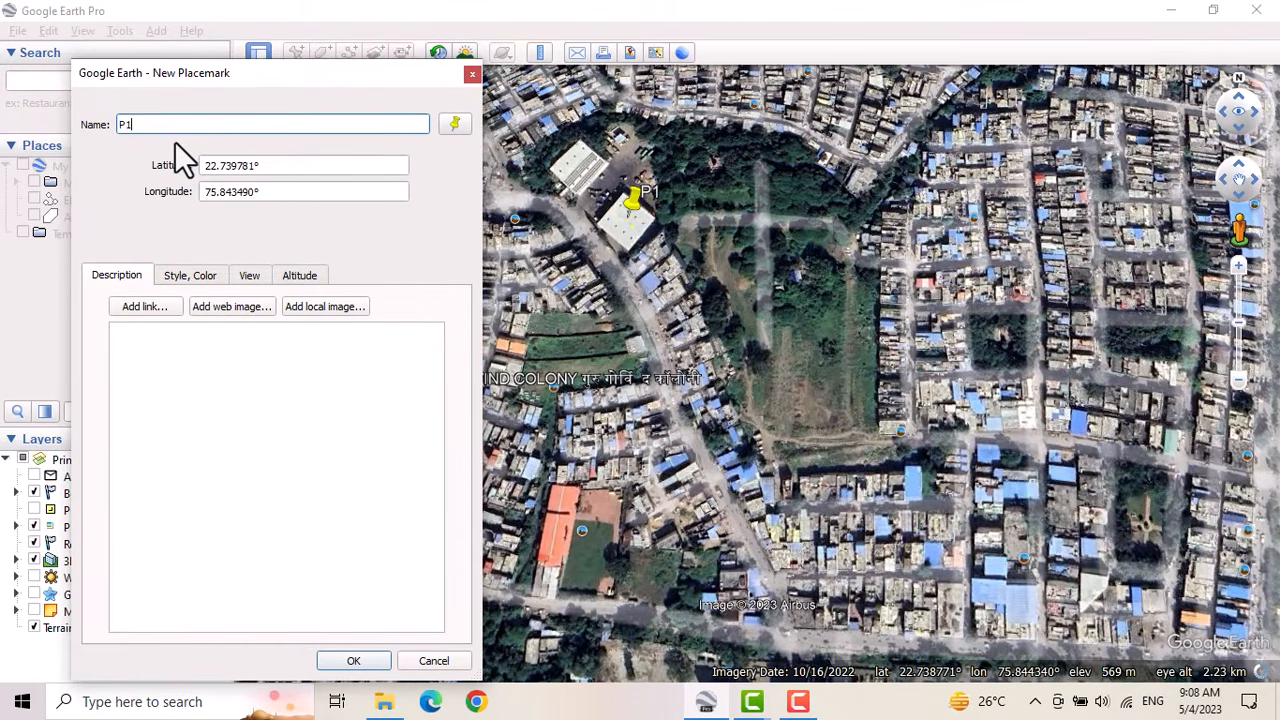
left_click(353, 660)
Step: Add a placemark named P2 on the blue-roofed buildings southeast of P1, at about 22.73812°, 75.84582°
left_click_drag(794, 386, 778, 365)
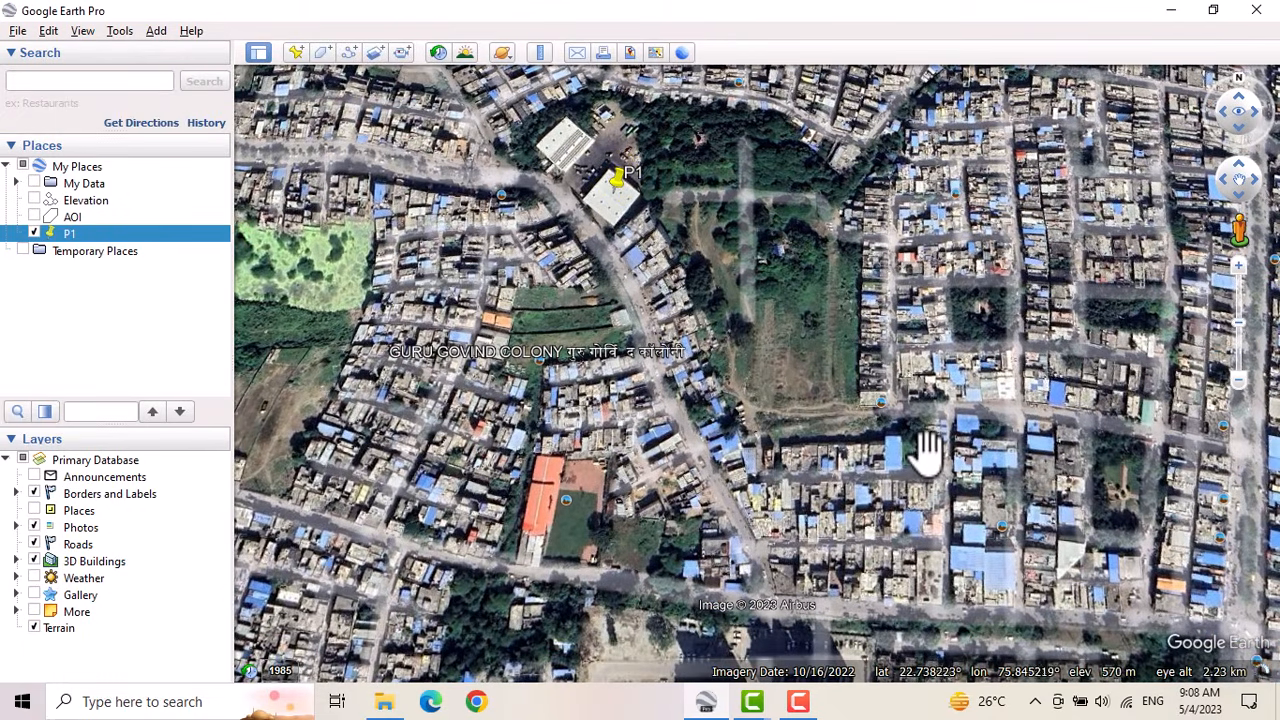
left_click(296, 52)
left_click_drag(763, 385, 994, 479)
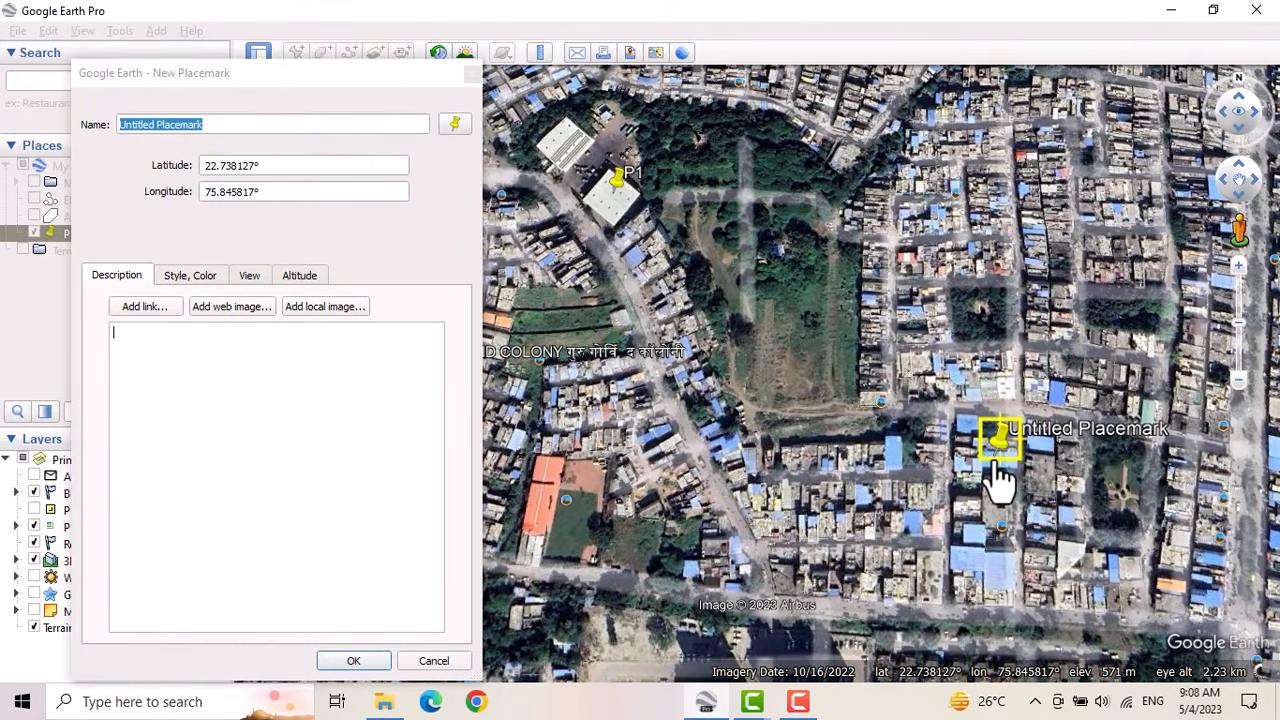
left_click(205, 125)
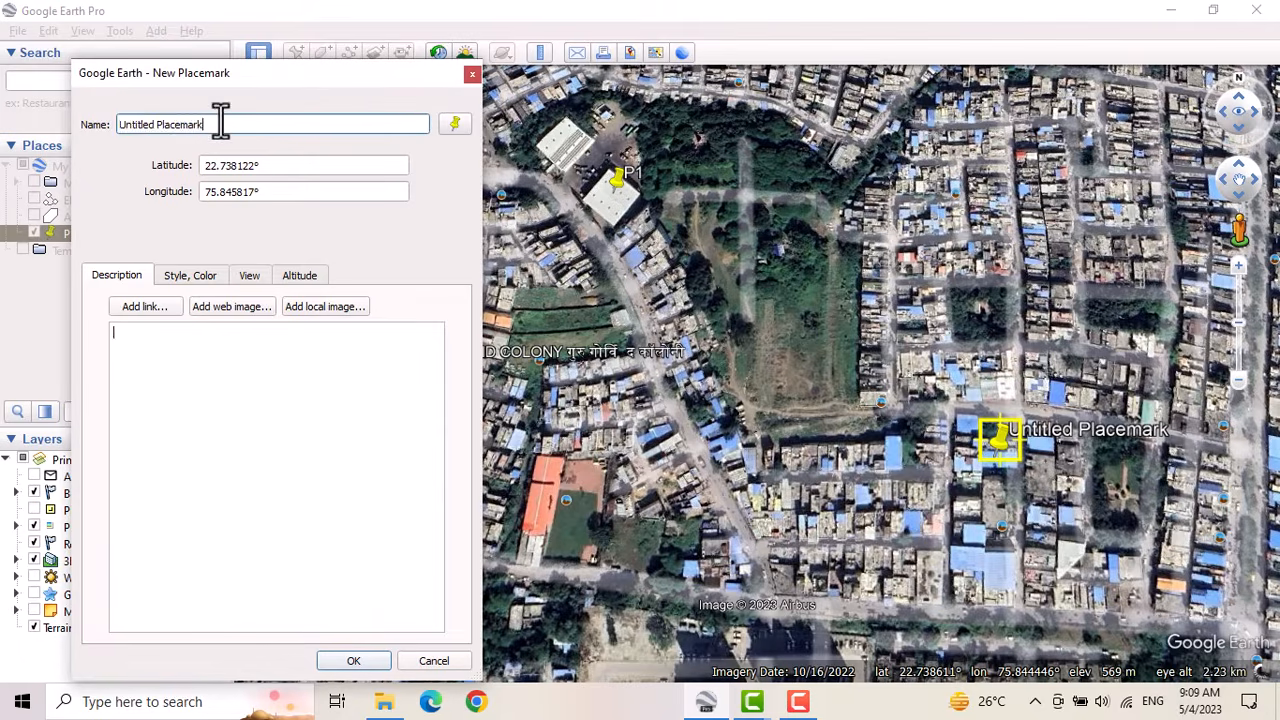
left_click_drag(220, 122, 60, 125)
type("P2")
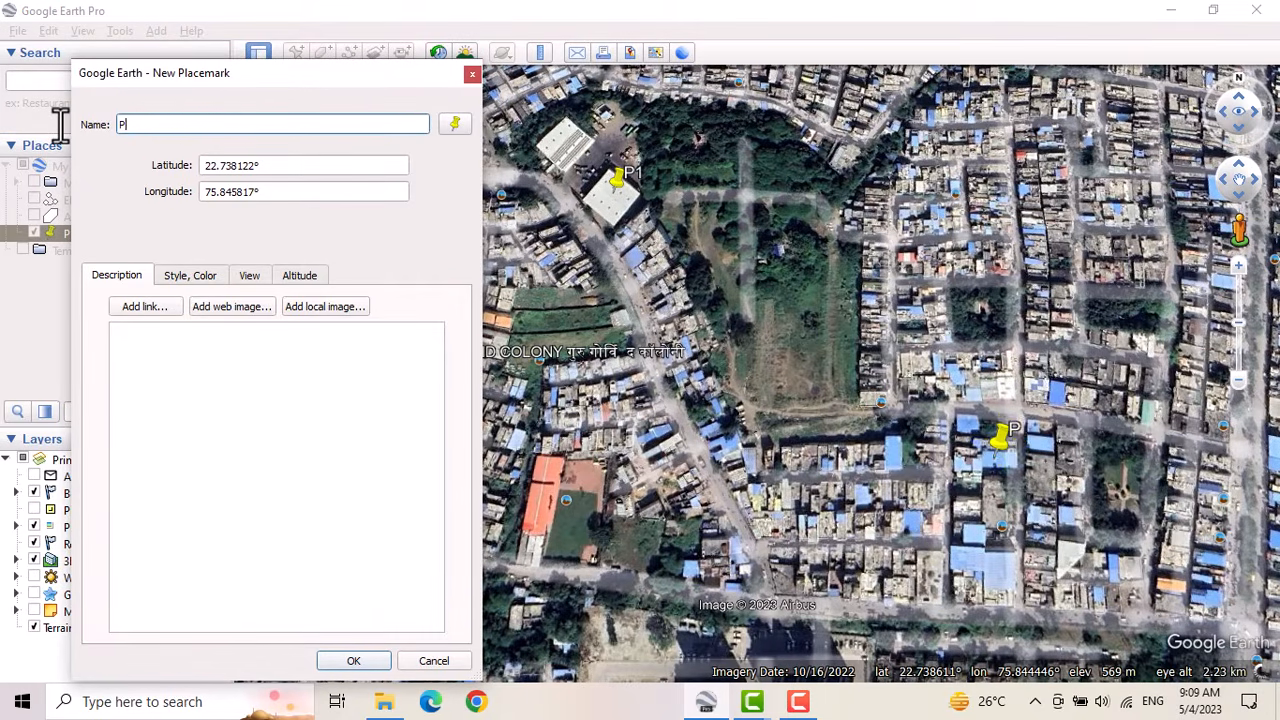
key("Tab")
left_click(355, 660)
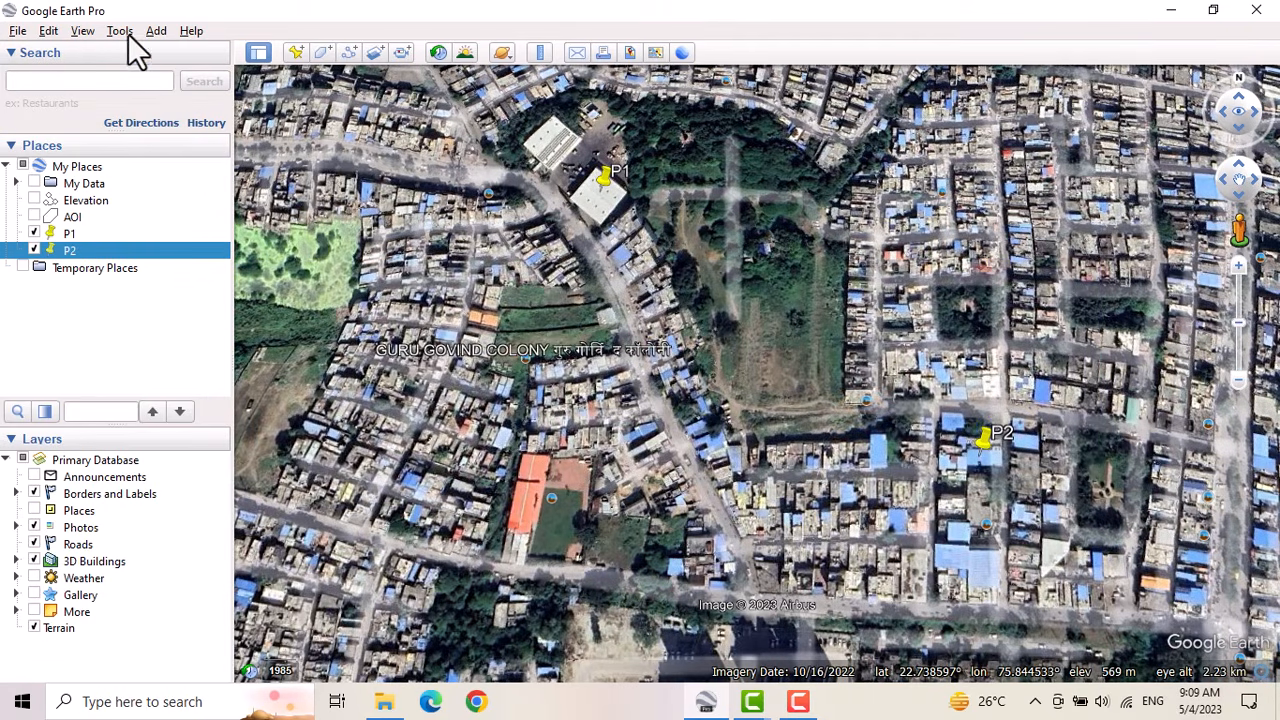
Step: Import the ESRI Shape file Parcels.shp from the Data folder without applying a style template
left_click(17, 31)
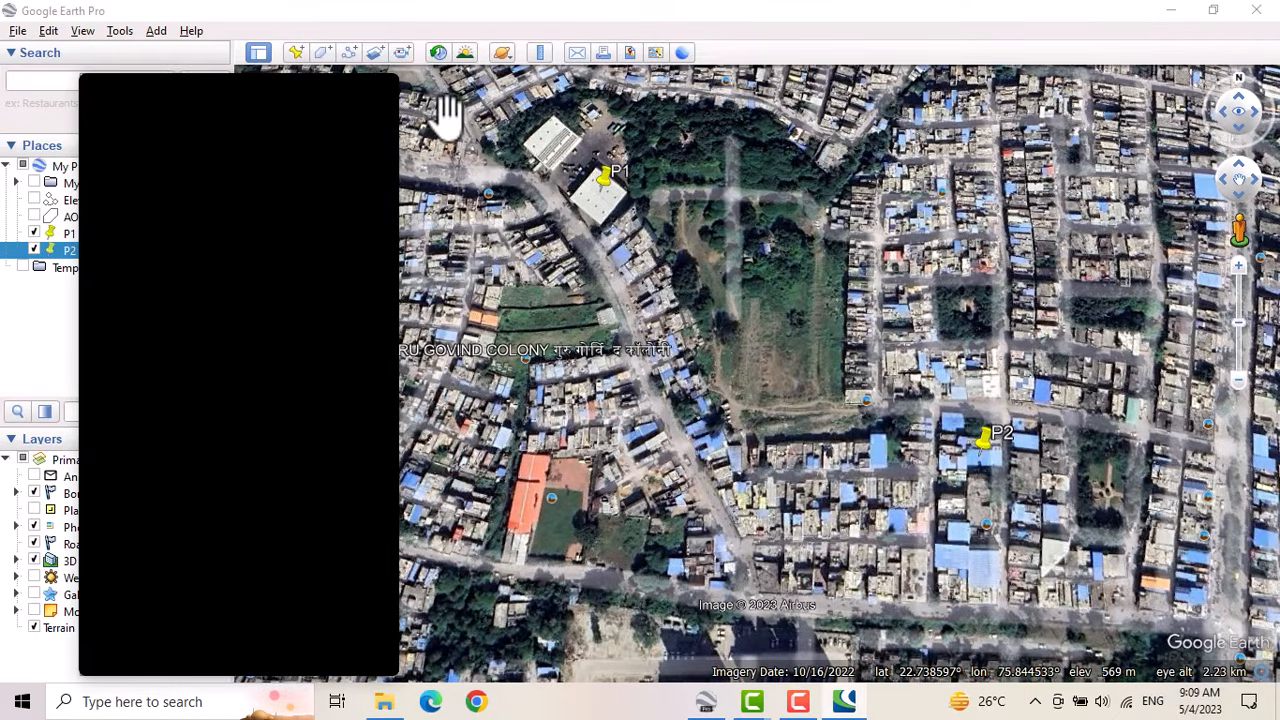
left_click(17, 31)
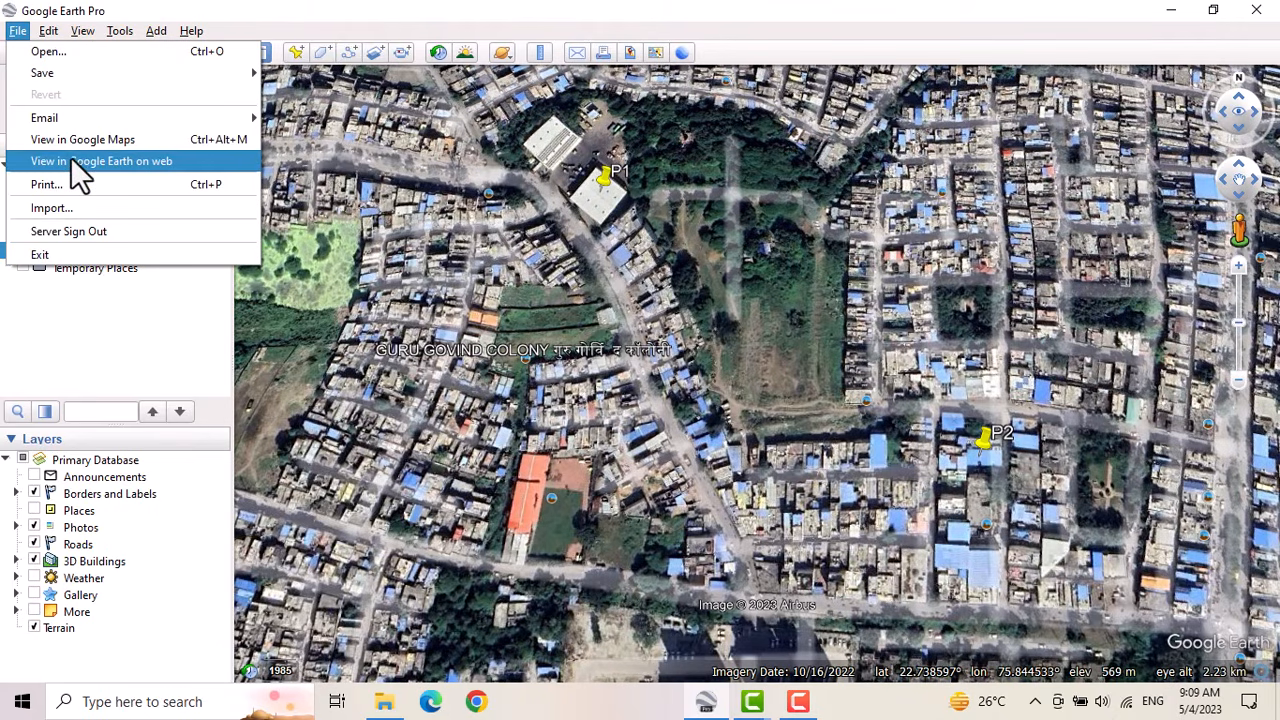
left_click(80, 207)
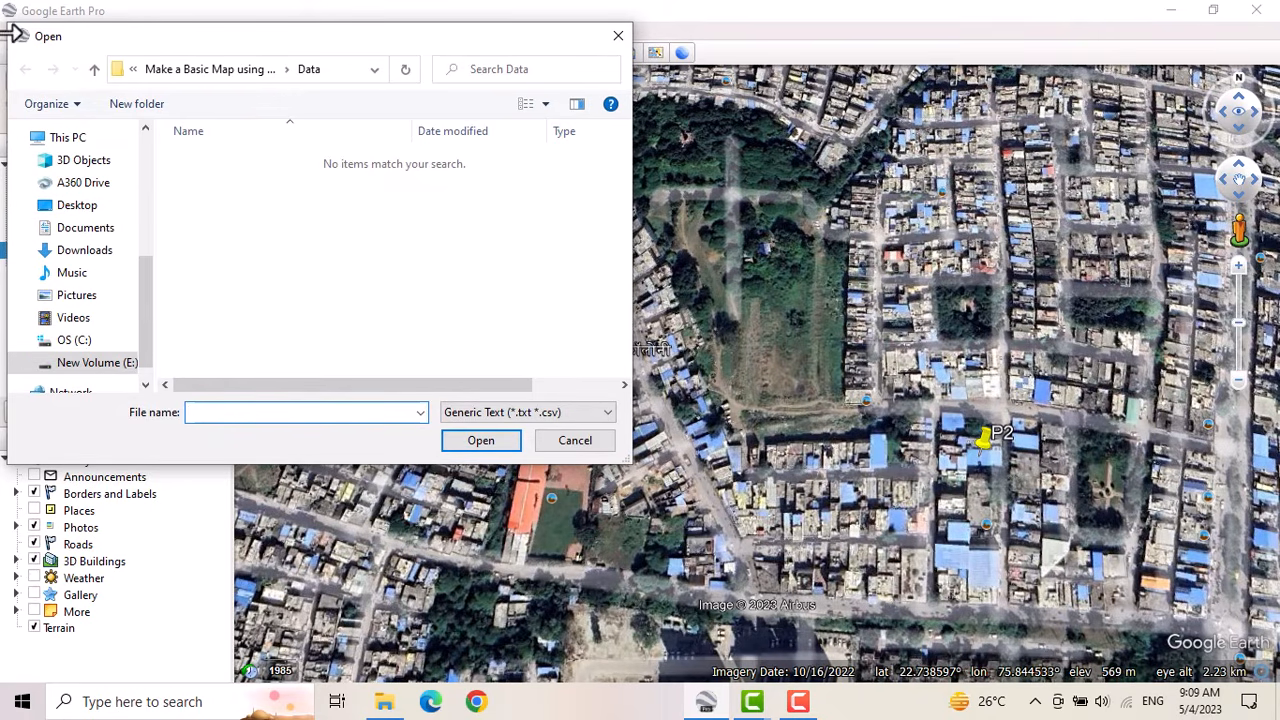
left_click(605, 412)
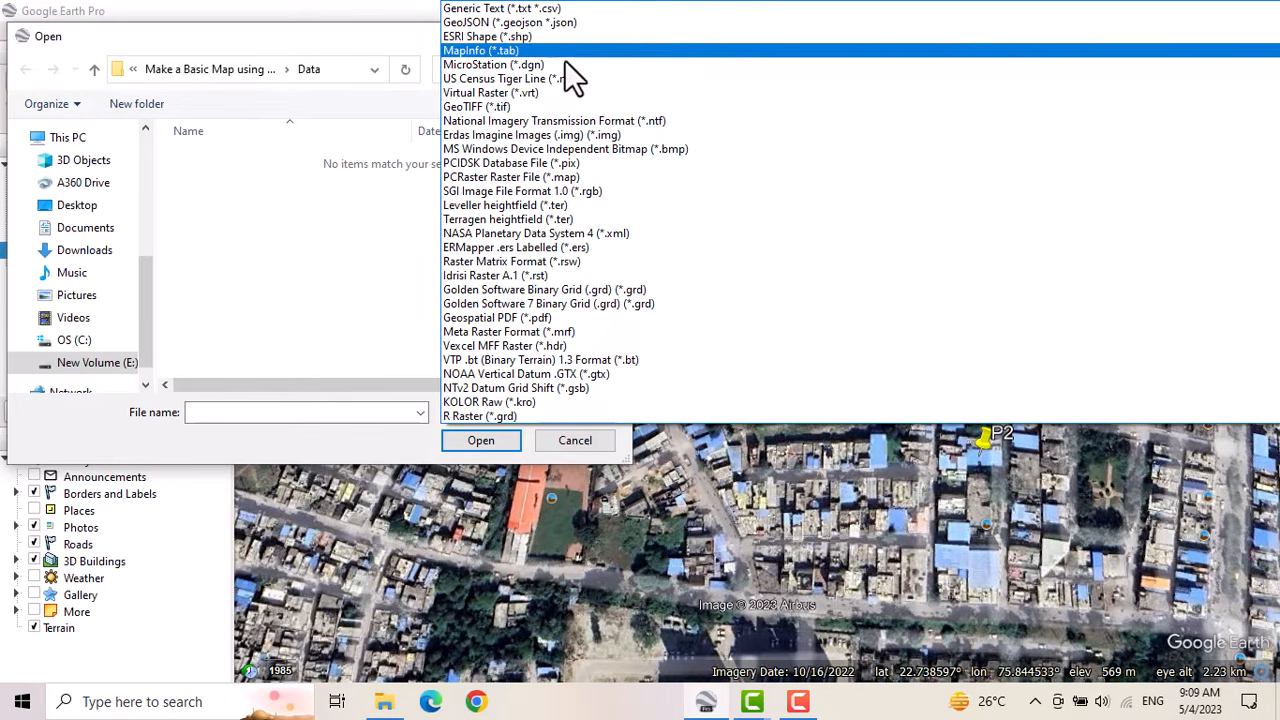
left_click(502, 38)
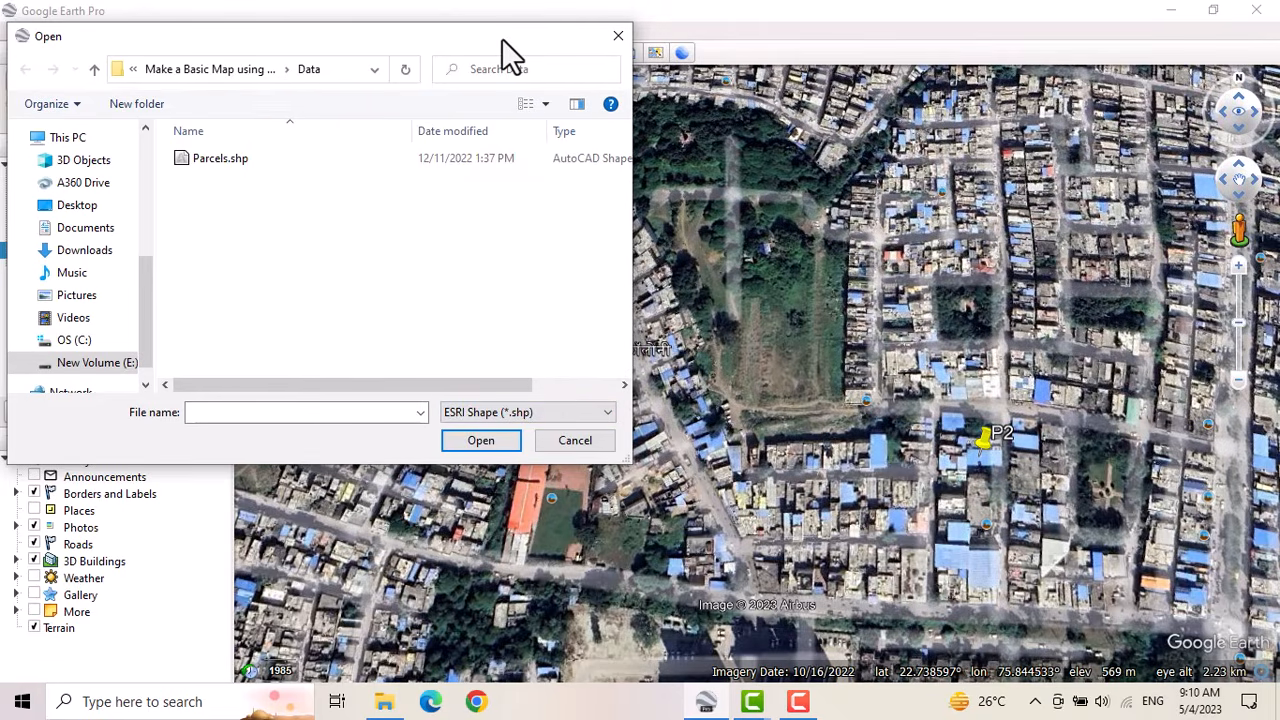
left_click(195, 165)
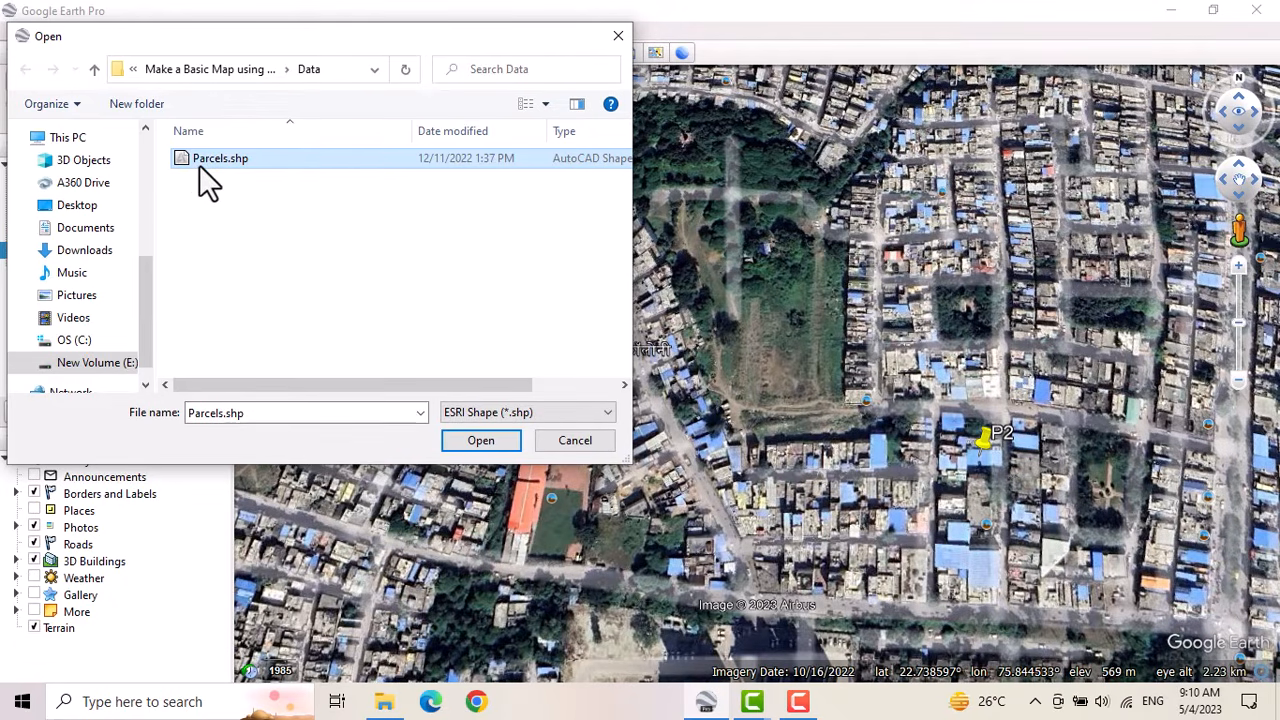
left_click(480, 440)
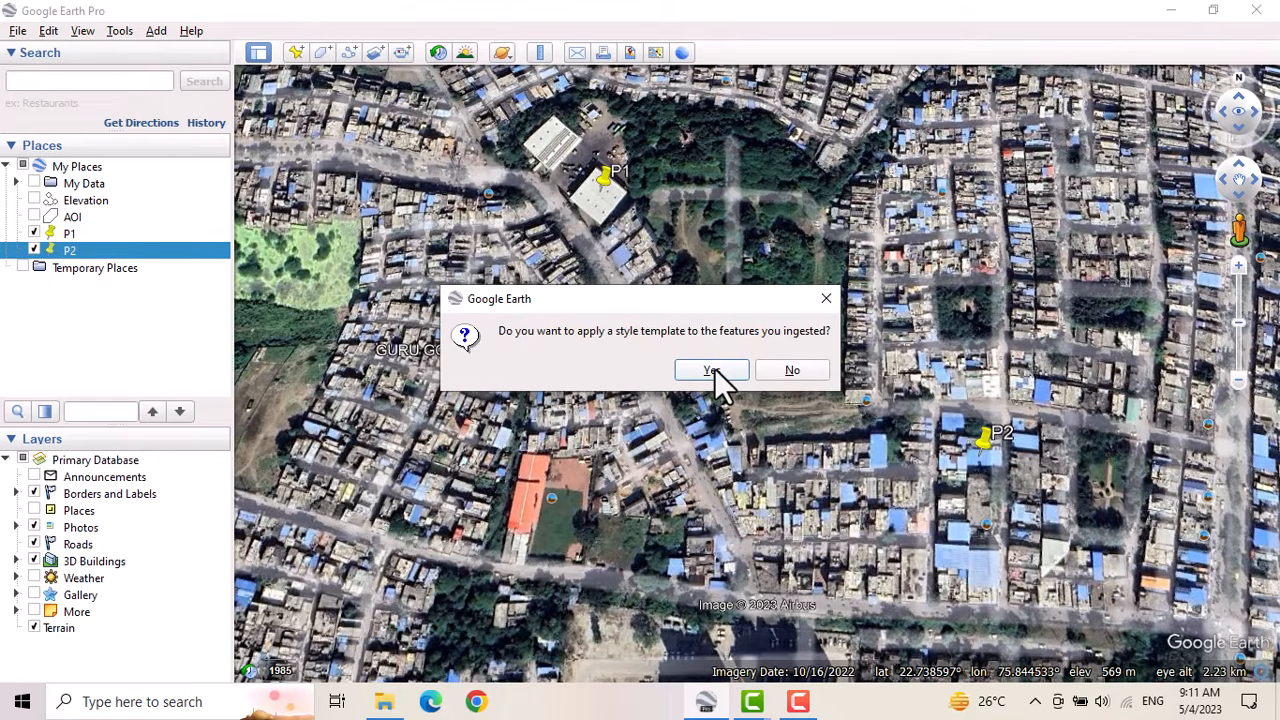
left_click(791, 371)
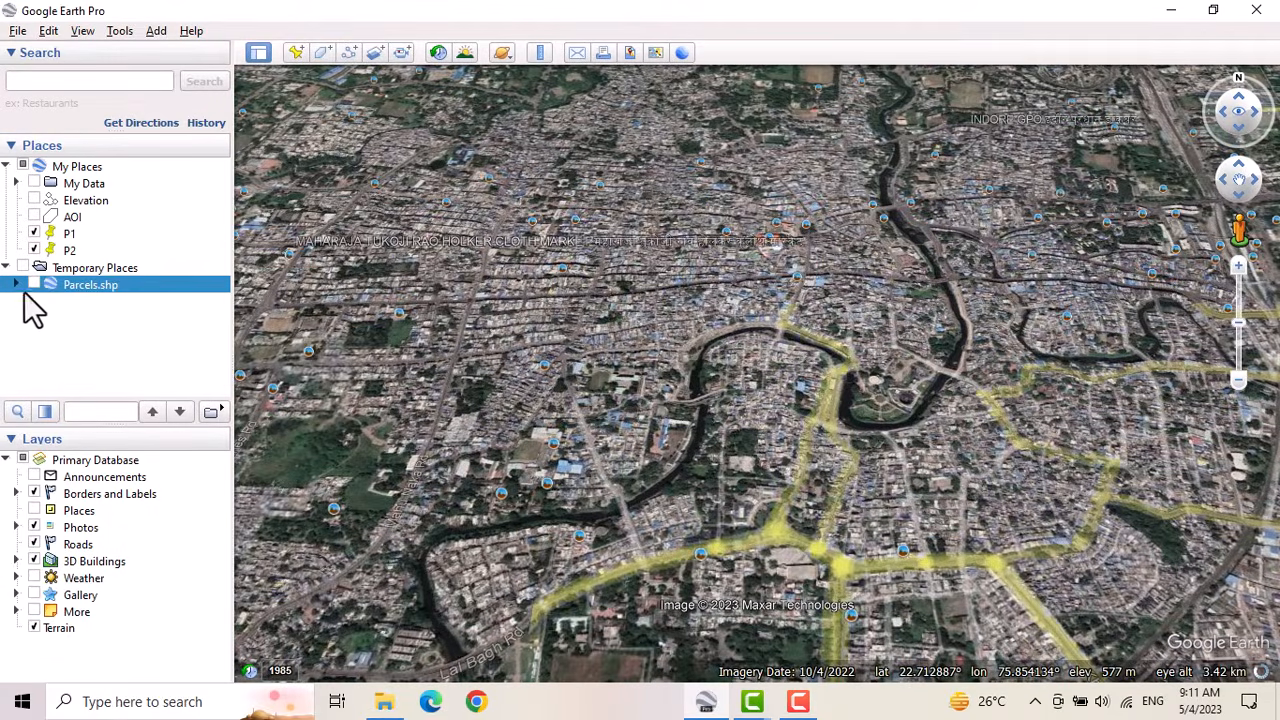
Step: Show the imported Parcels.shp layer on the map and inspect its parcels up close
left_click(33, 285)
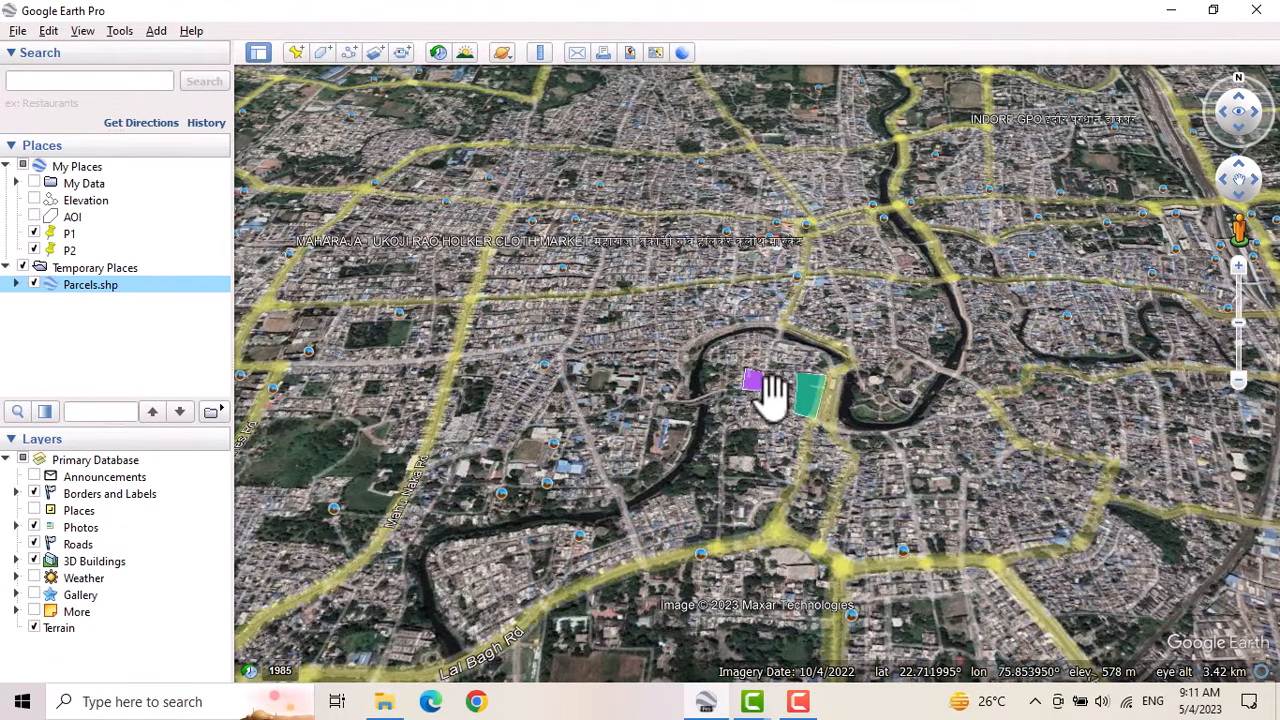
scroll(770, 395, "up", 3)
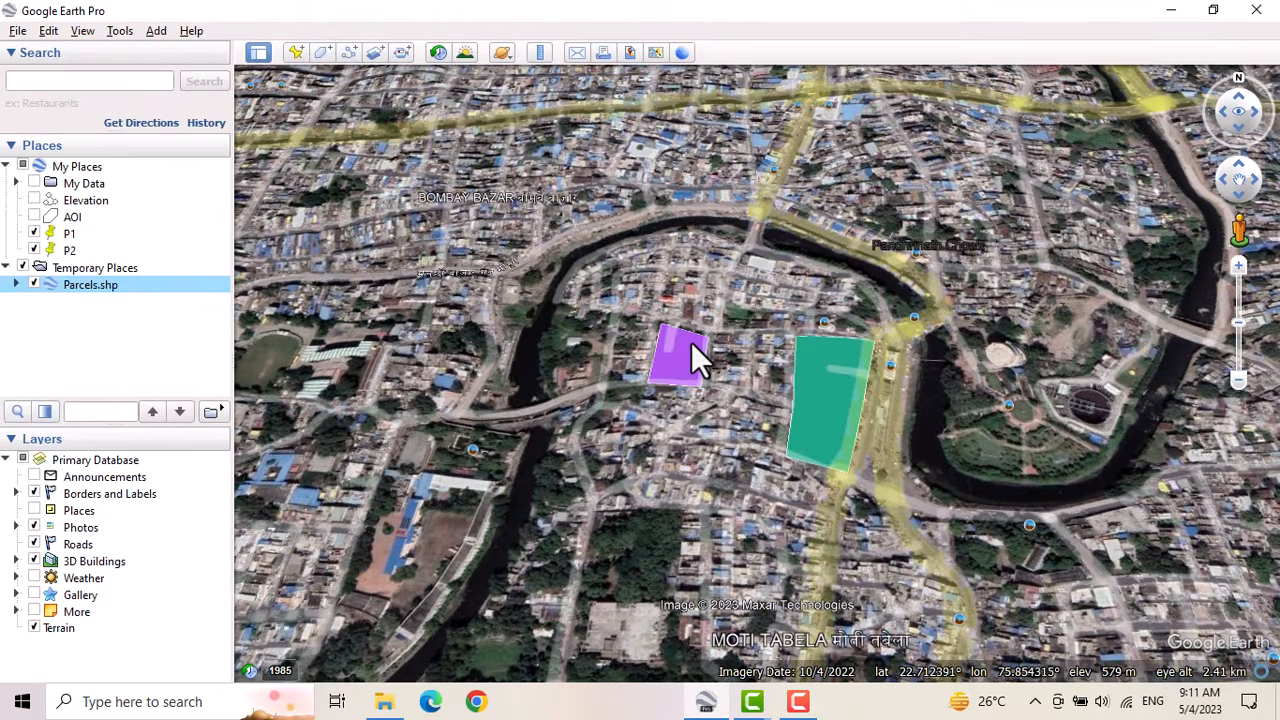
scroll(720, 420, "down", 5)
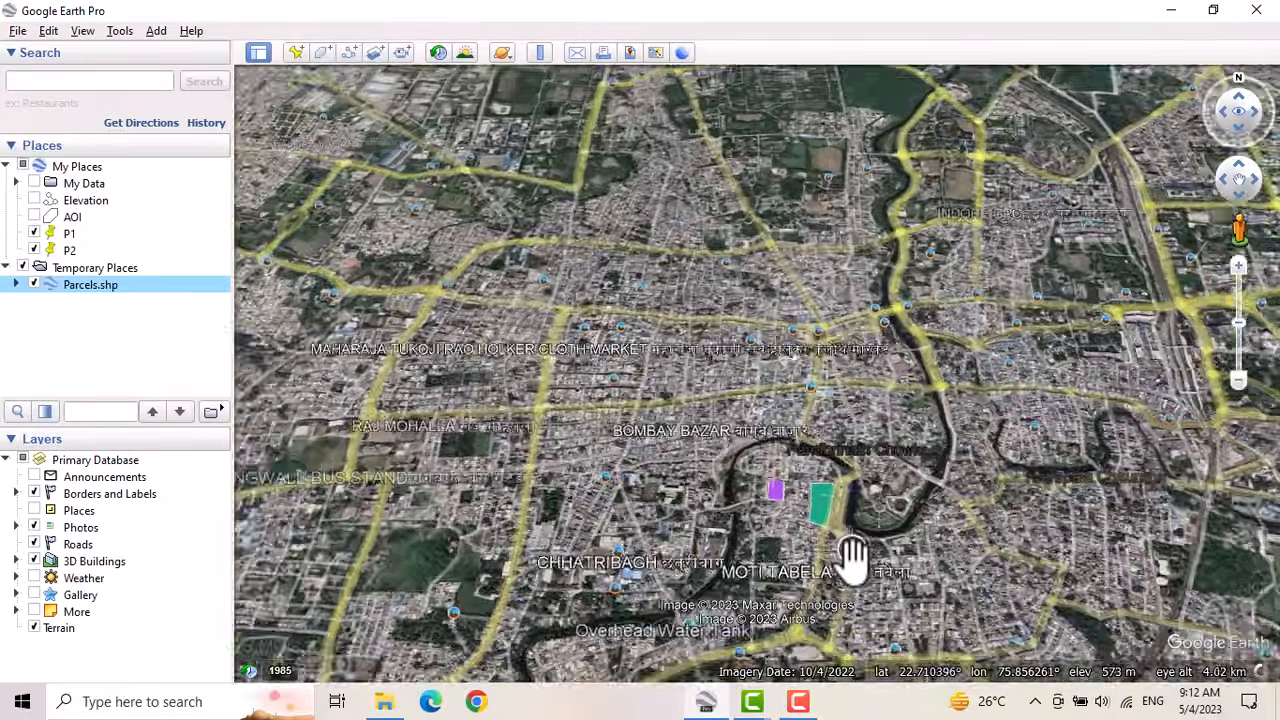
Step: Return to the area around placemarks P1 and P2 and view its roads up close
scroll(852, 559, "down", 4)
scroll(680, 152, "up", 5)
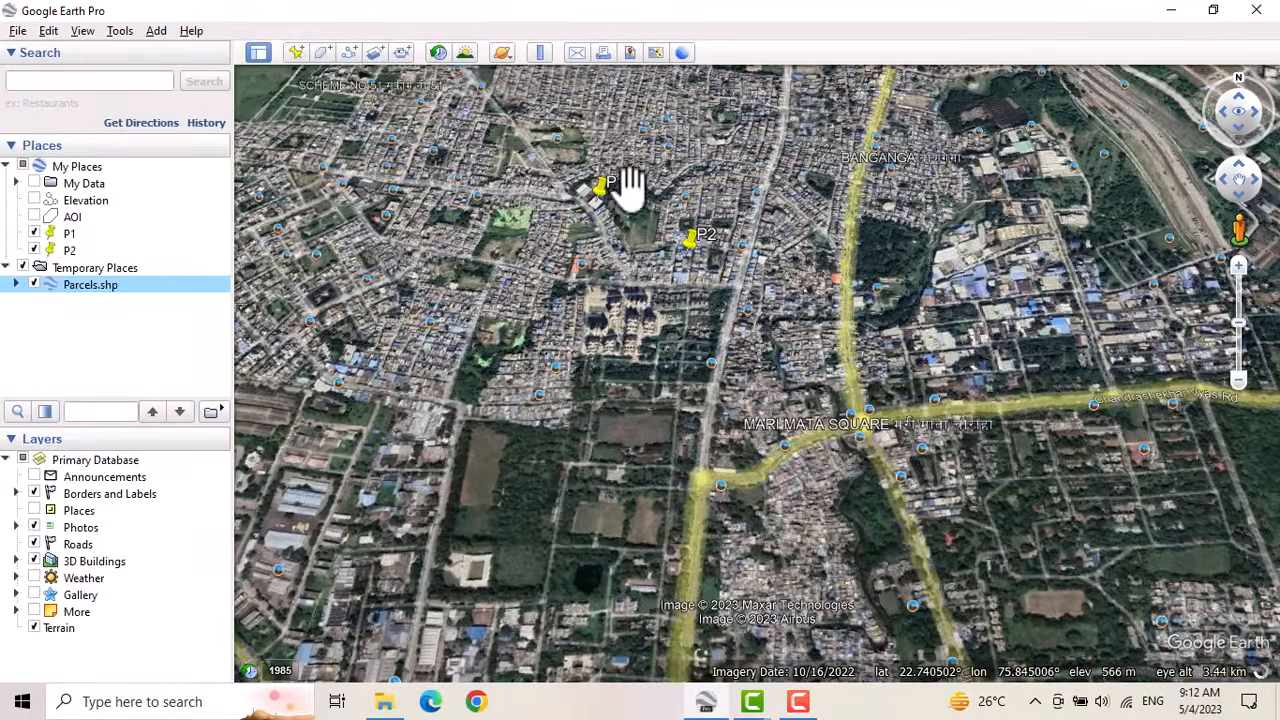
scroll(628, 185, "up", 3)
scroll(643, 223, "up", 2)
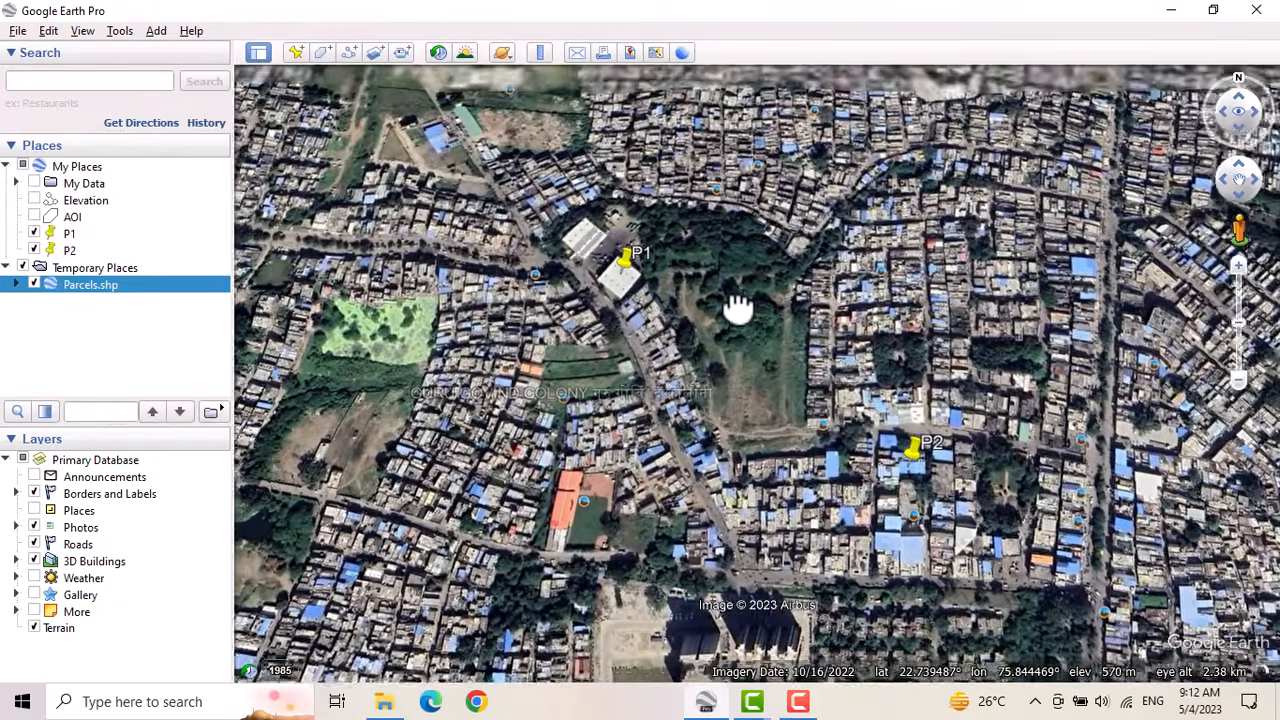
left_click_drag(737, 308, 771, 330)
left_click_drag(784, 300, 768, 277)
scroll(808, 327, "up", 2)
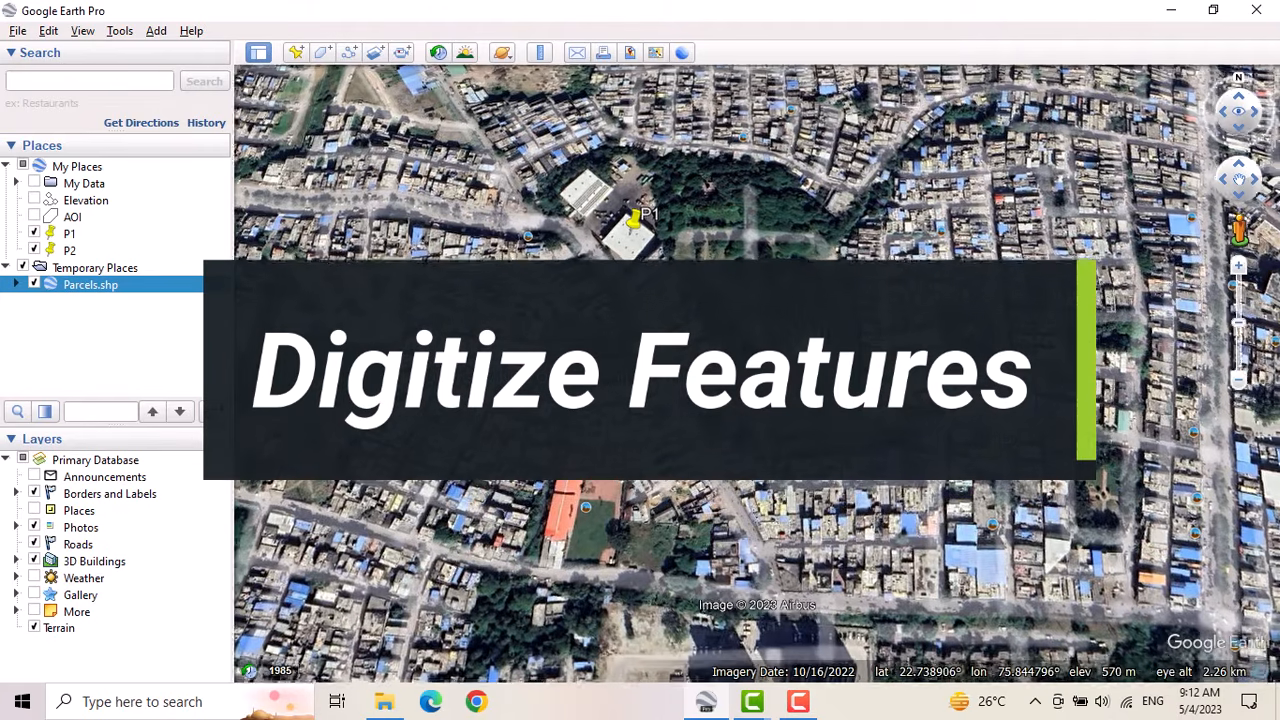
left_click_drag(805, 343, 757, 295)
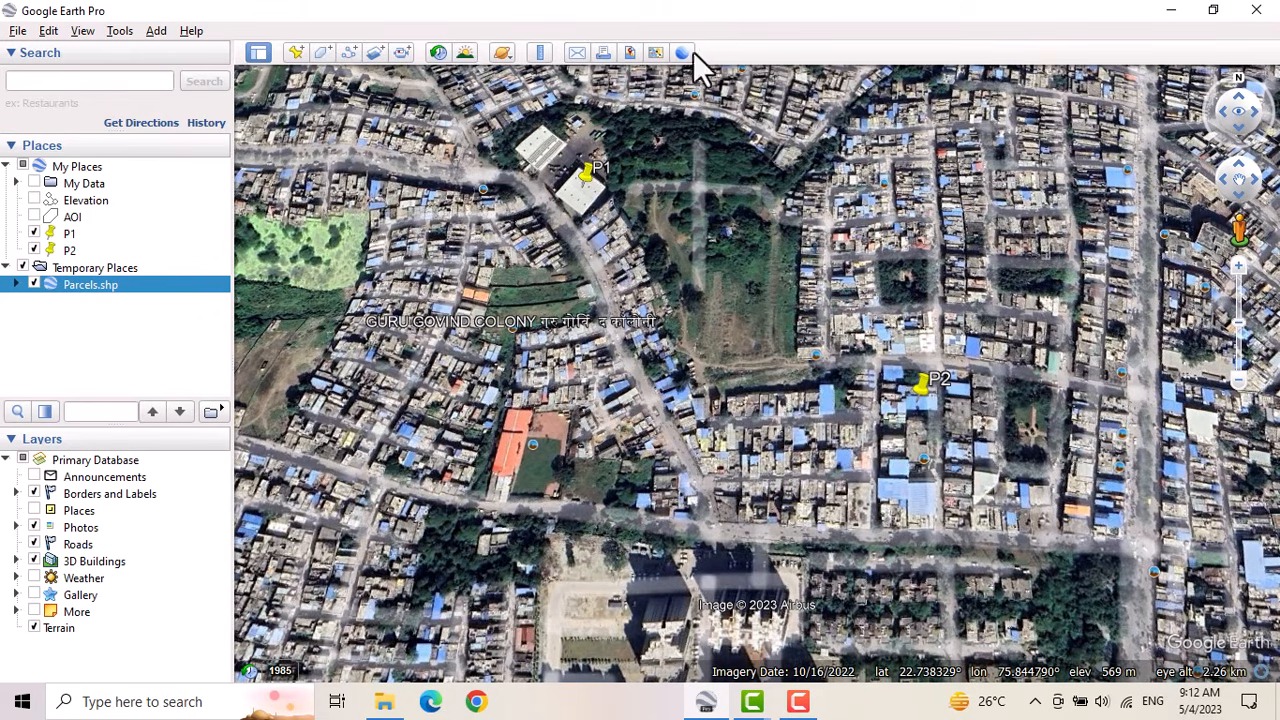
Step: Start a new path named R1, keeping the map around P1 and P2 uncovered
left_click(349, 53)
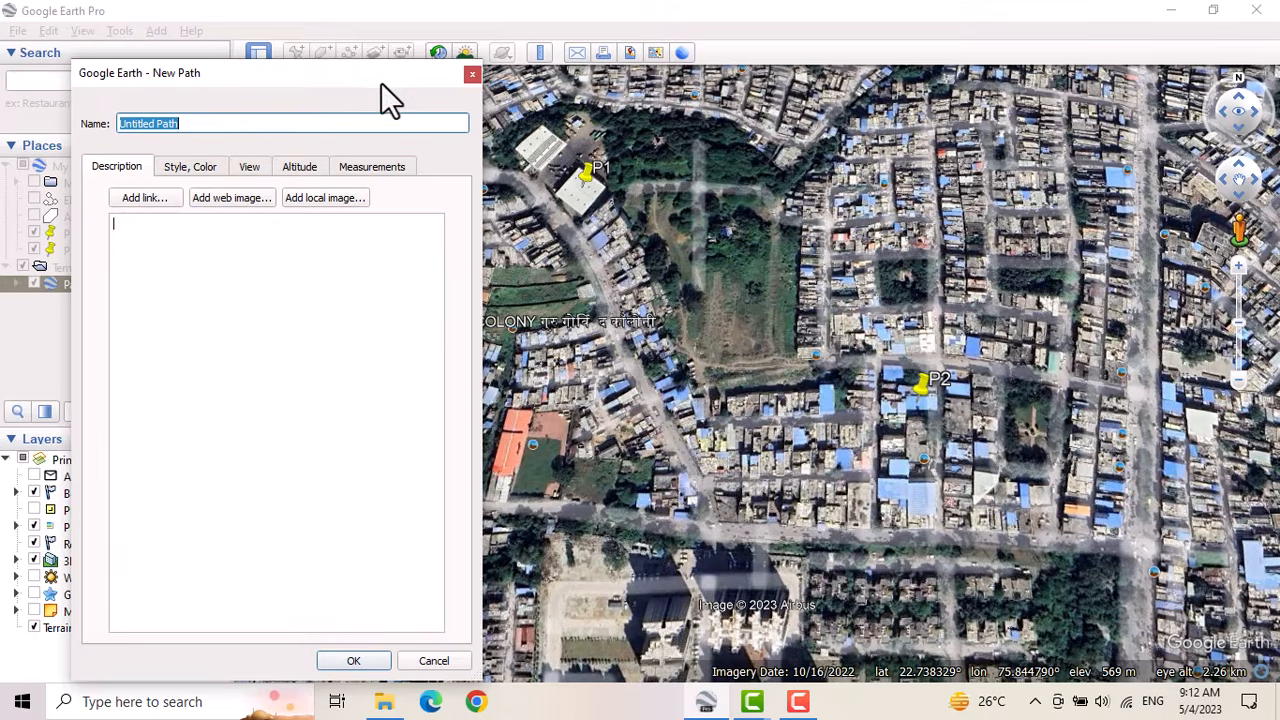
left_click_drag(381, 82, 637, 62)
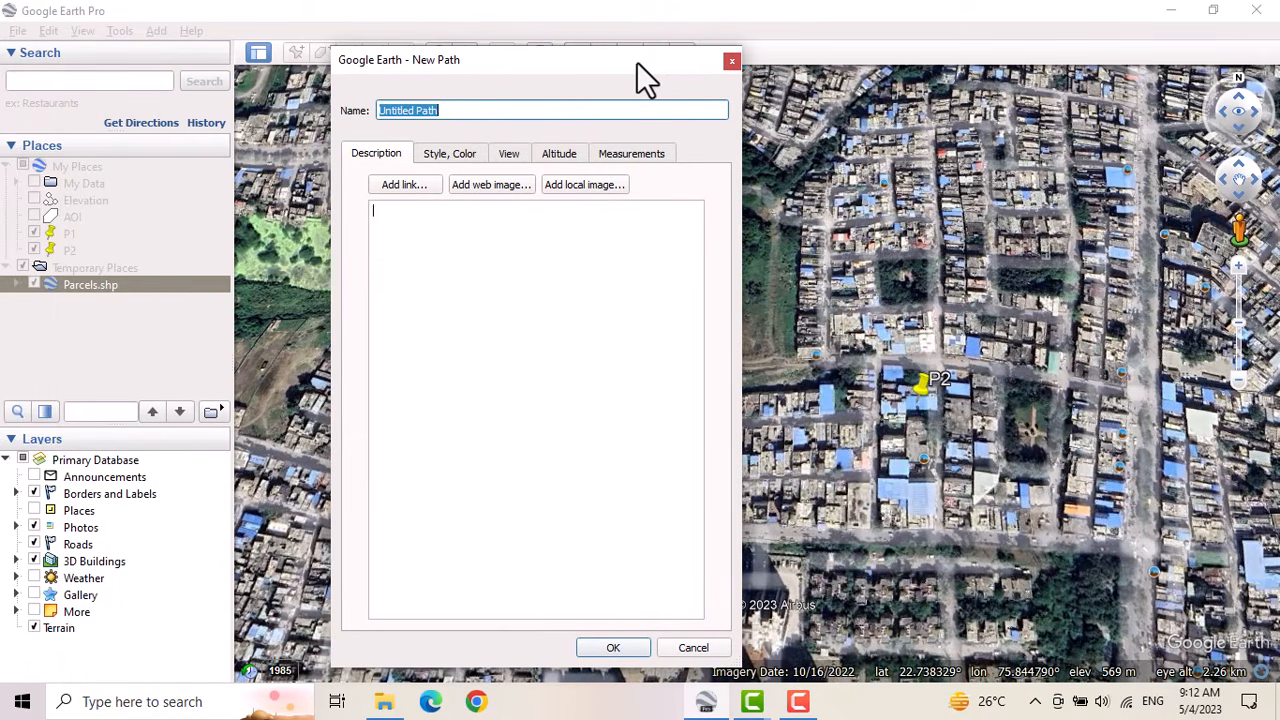
left_click_drag(637, 62, 636, 62)
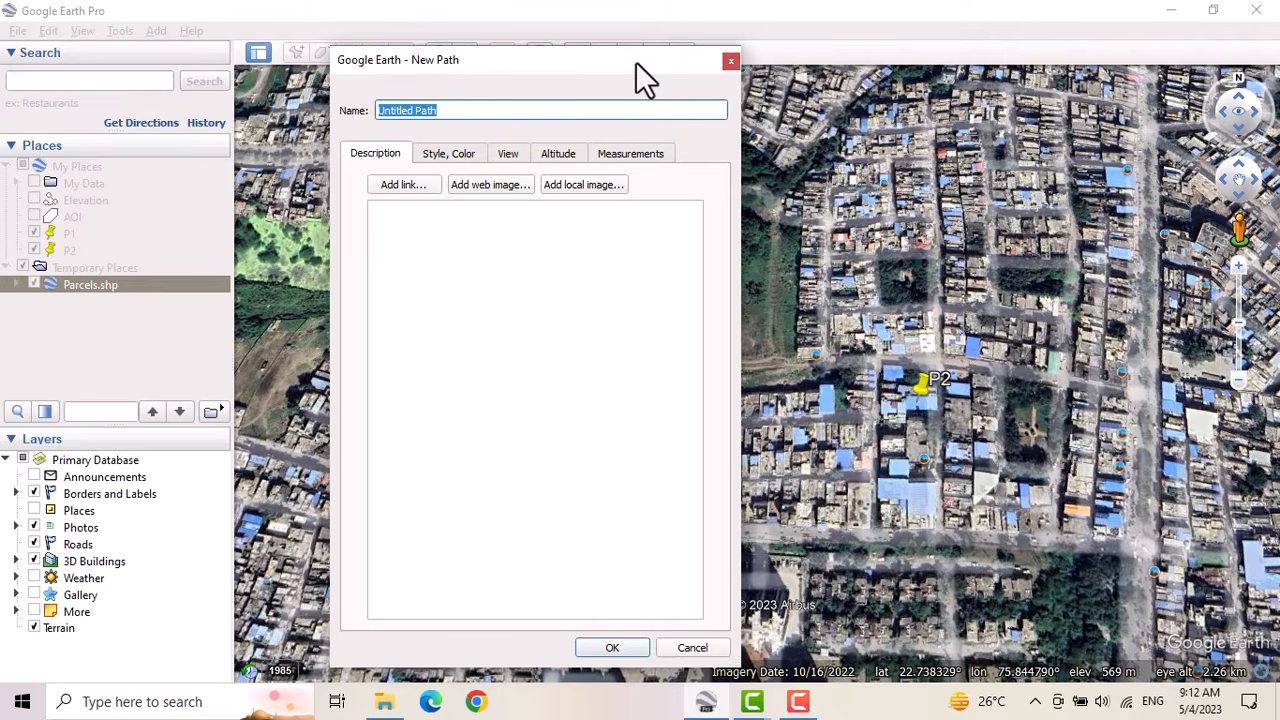
type("R1")
left_click_drag(692, 60, 189, 57)
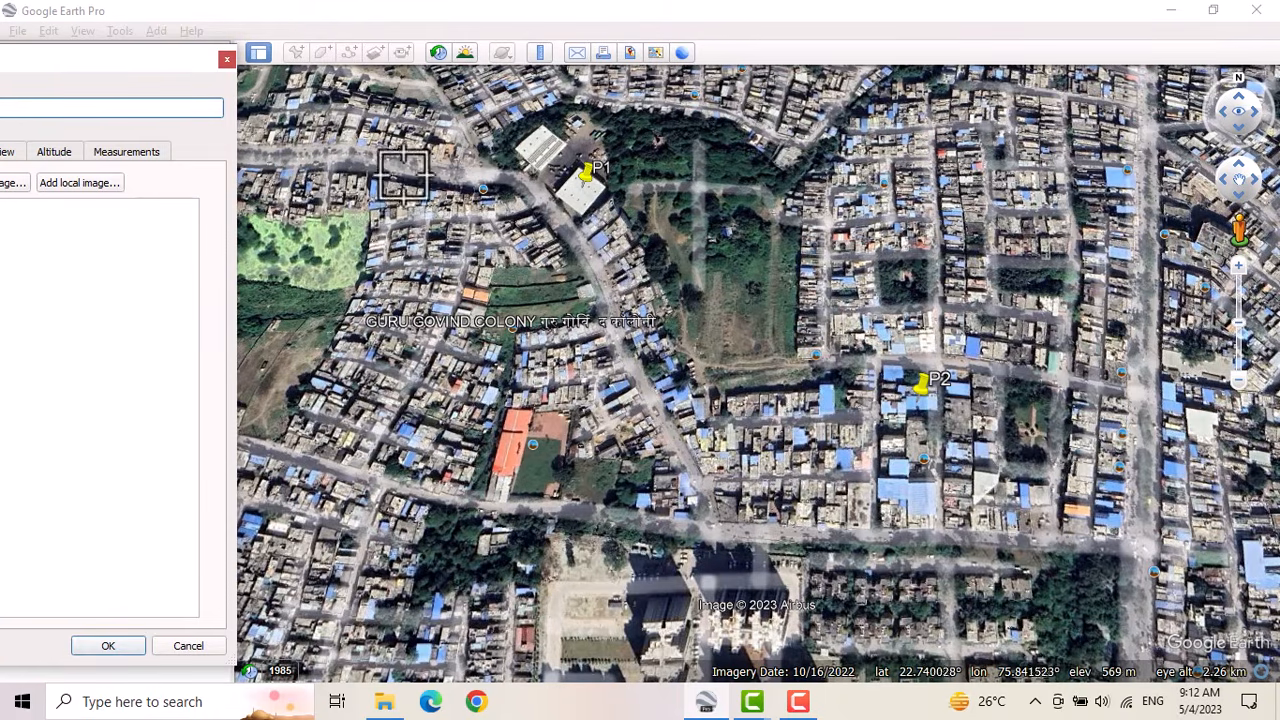
Step: Trace path R1 along the road from just west of P1 southeast to the junction with the east-west road
left_click(529, 184)
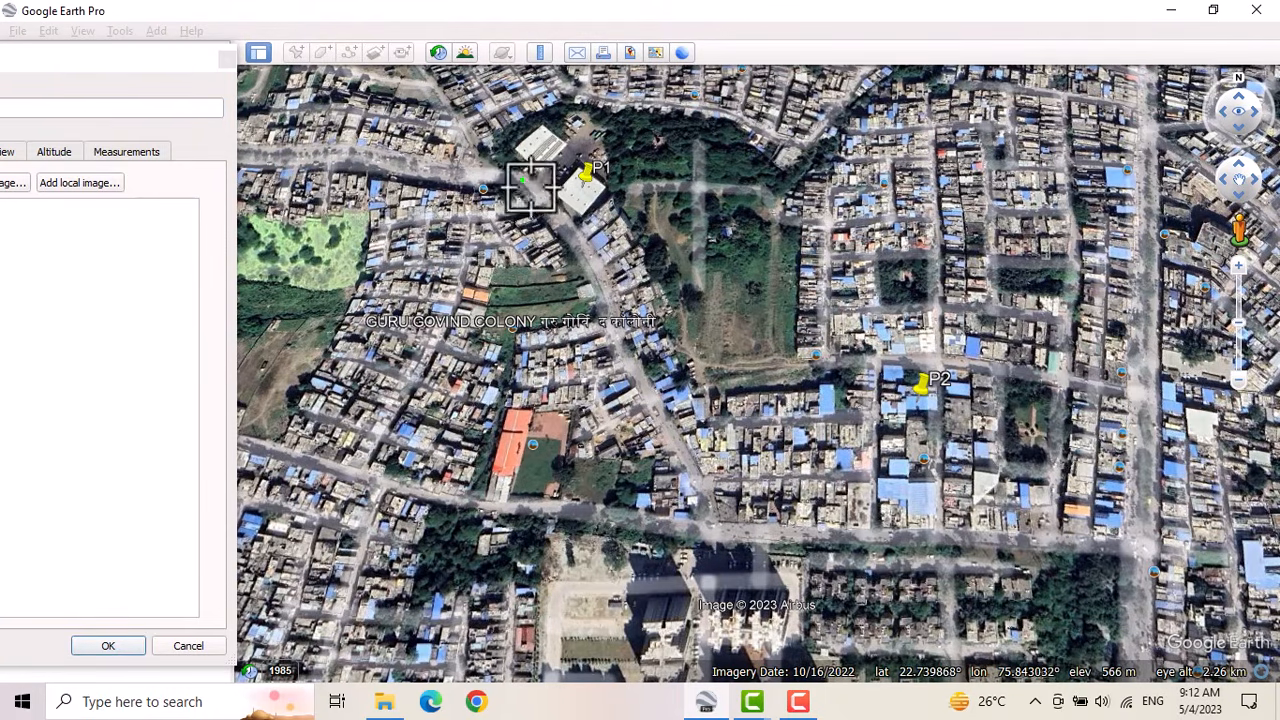
left_click(567, 227)
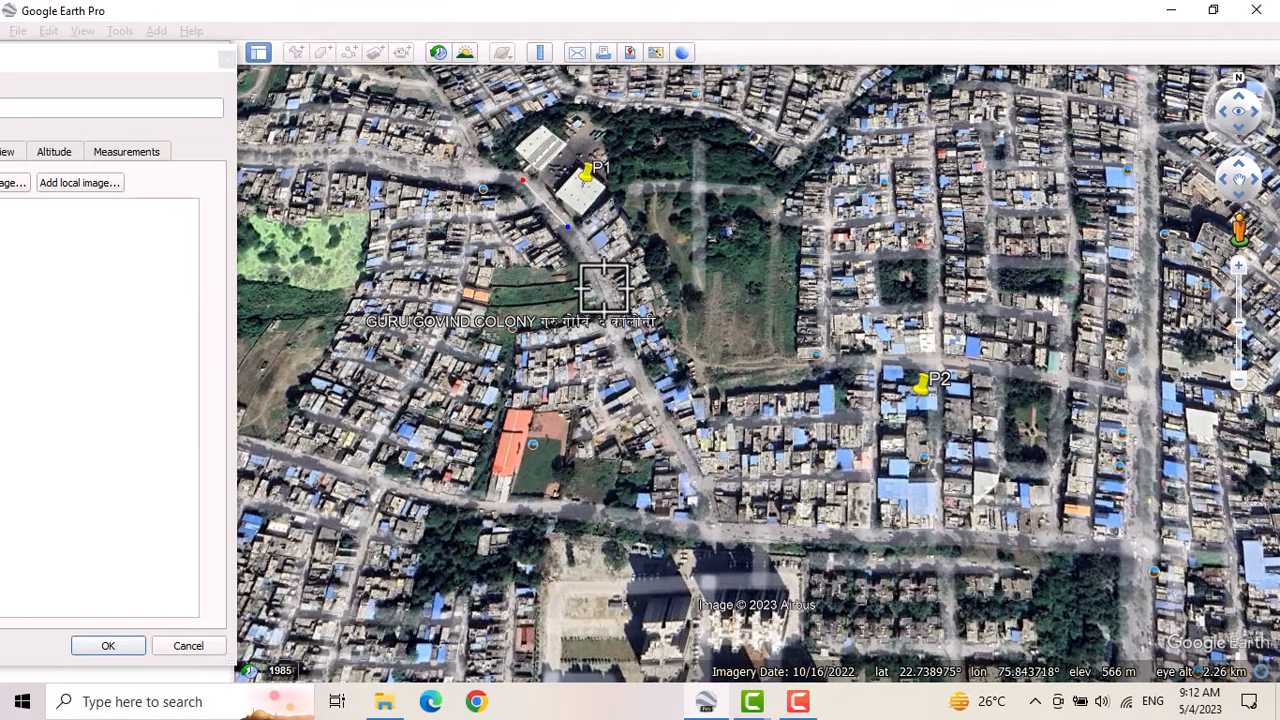
left_click(604, 289)
left_click(622, 336)
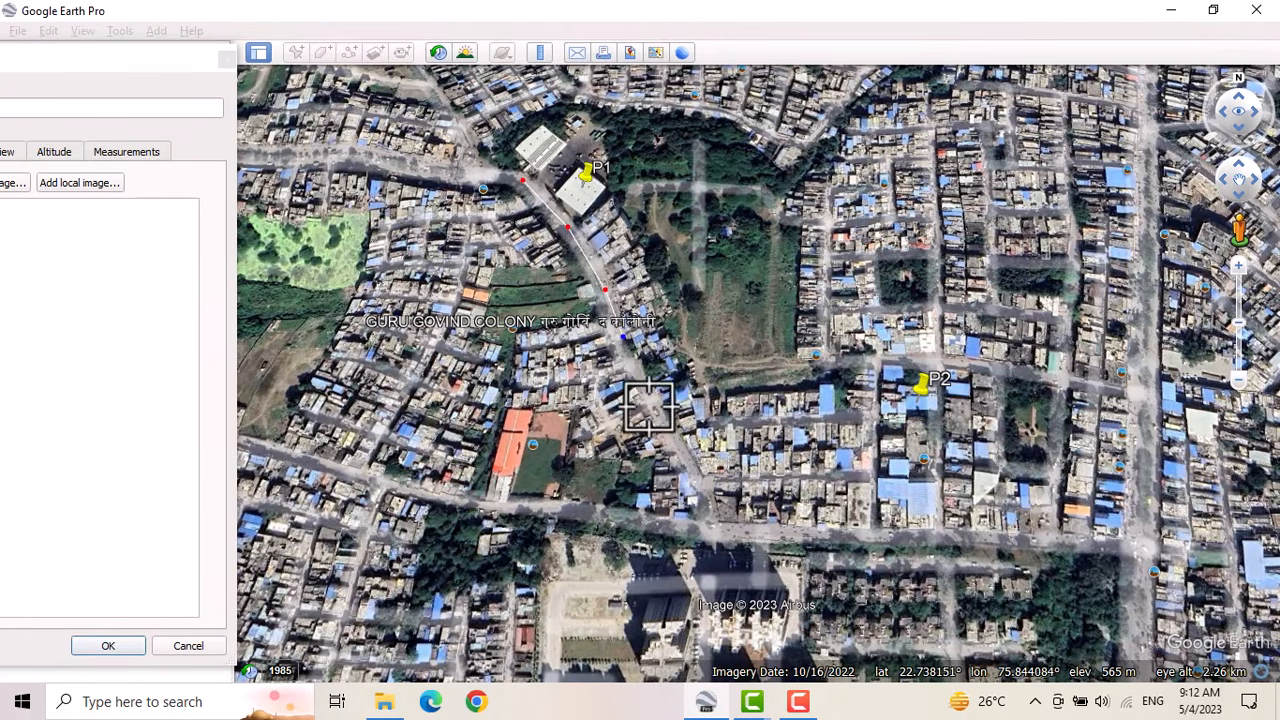
left_click(656, 410)
left_click(692, 471)
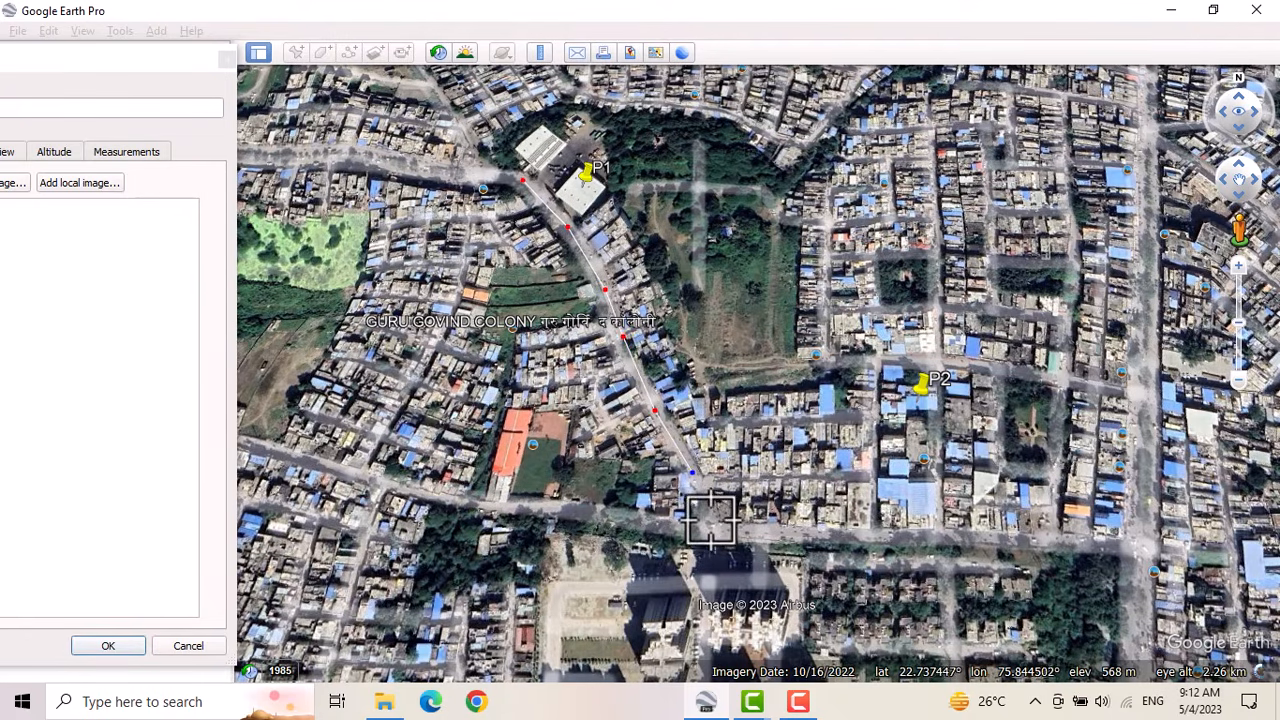
left_click(711, 522)
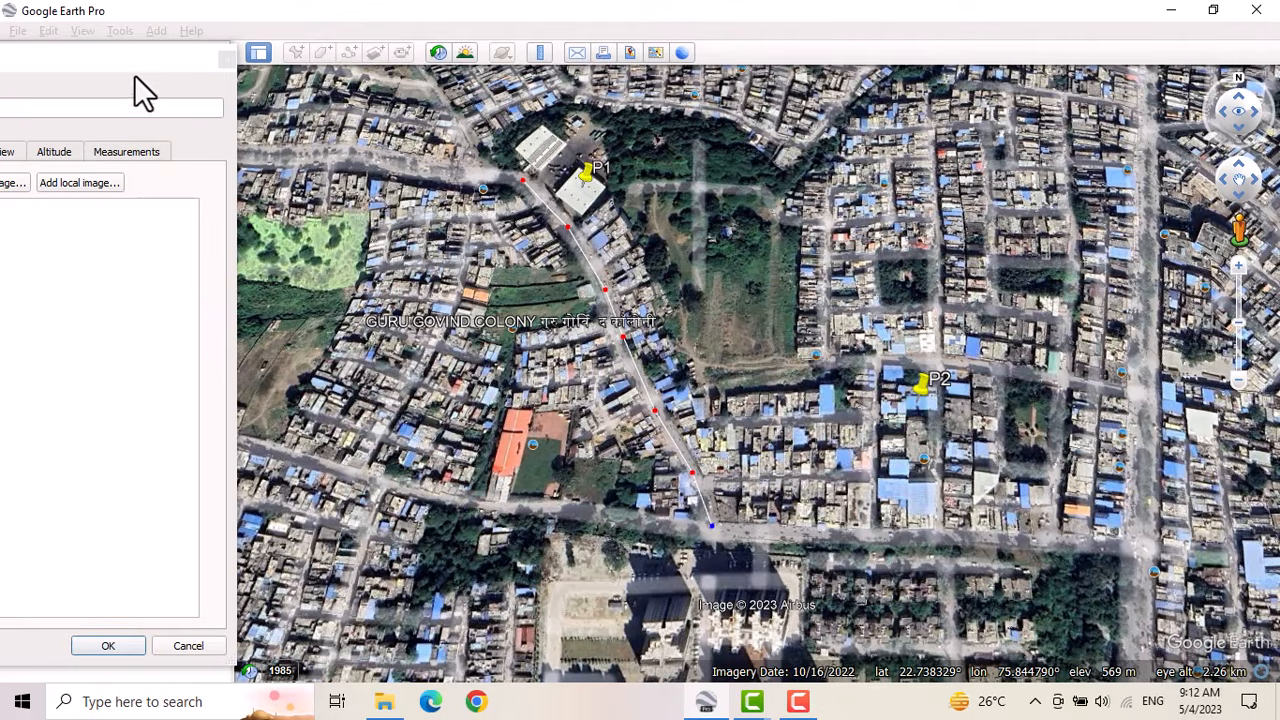
Step: Set the line width of path R1 to 4.0
left_click_drag(136, 64, 330, 32)
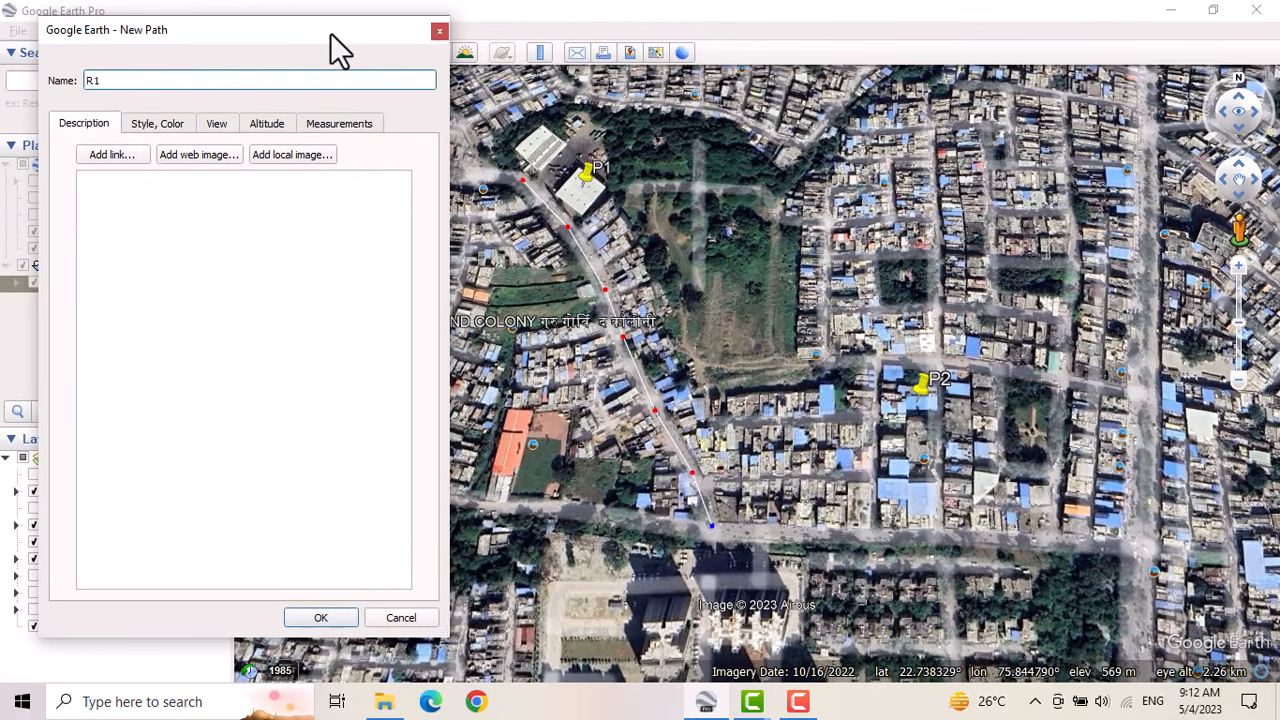
left_click(155, 127)
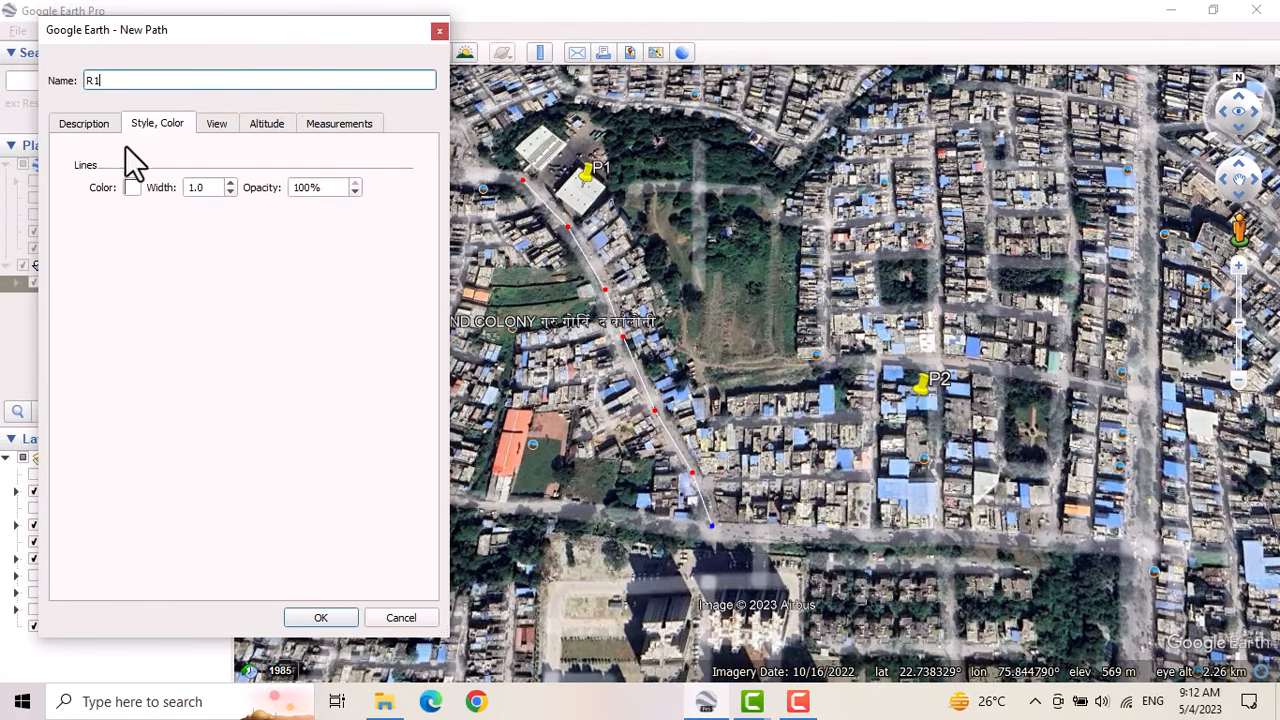
left_click_drag(209, 190, 182, 189)
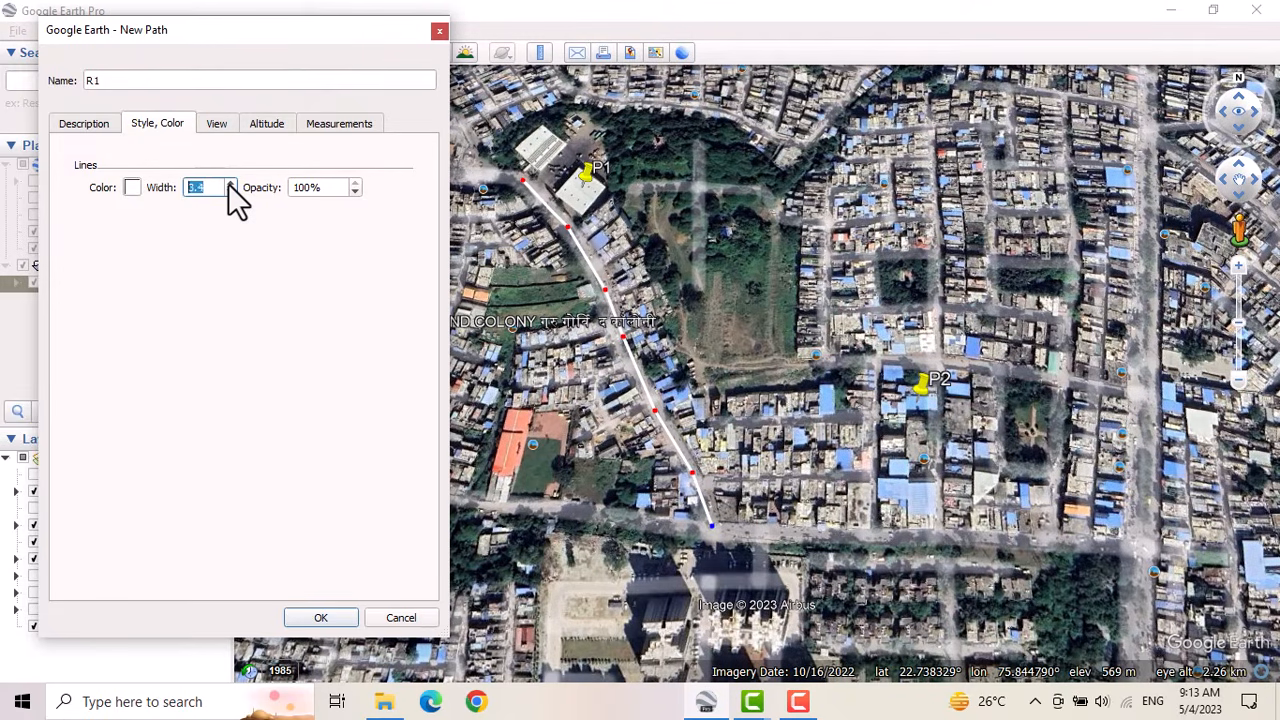
left_click(229, 183)
Step: Set the line color of path R1 to black
left_click(132, 188)
left_click(30, 179)
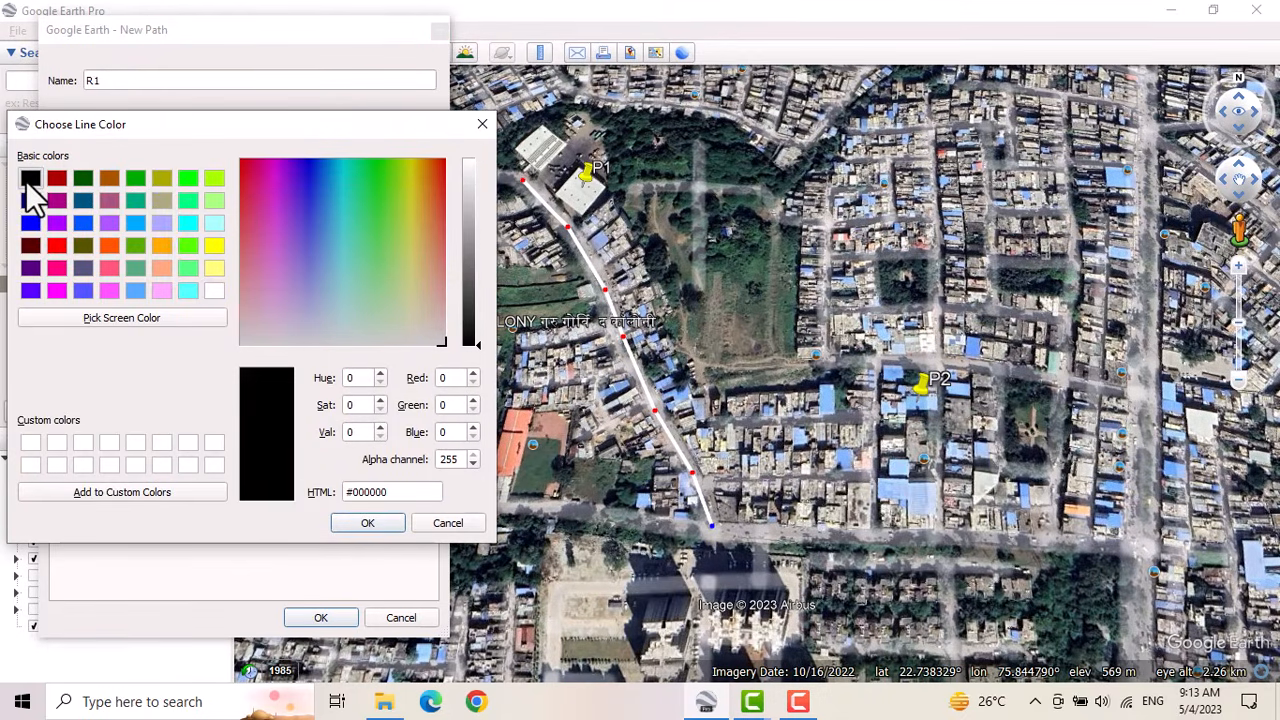
left_click(362, 523)
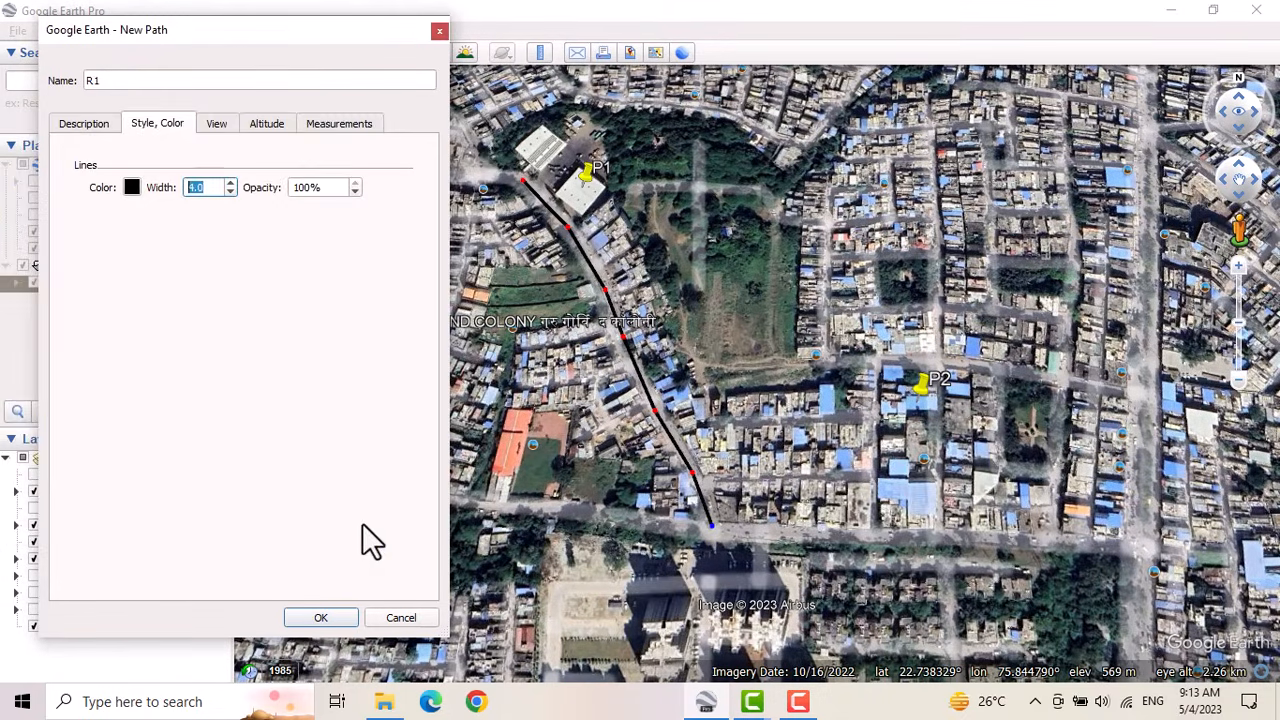
Step: Set the line color of path R1 to cyan and save the path
left_click(132, 190)
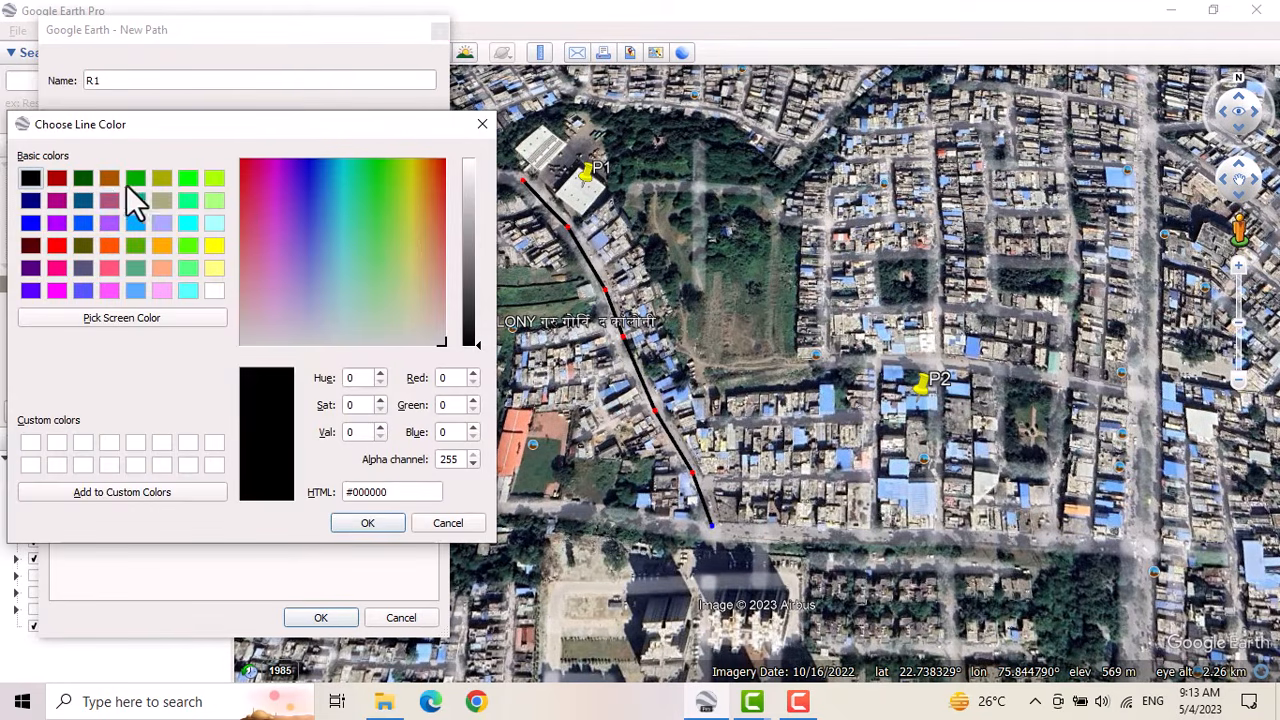
left_click(188, 223)
left_click(394, 524)
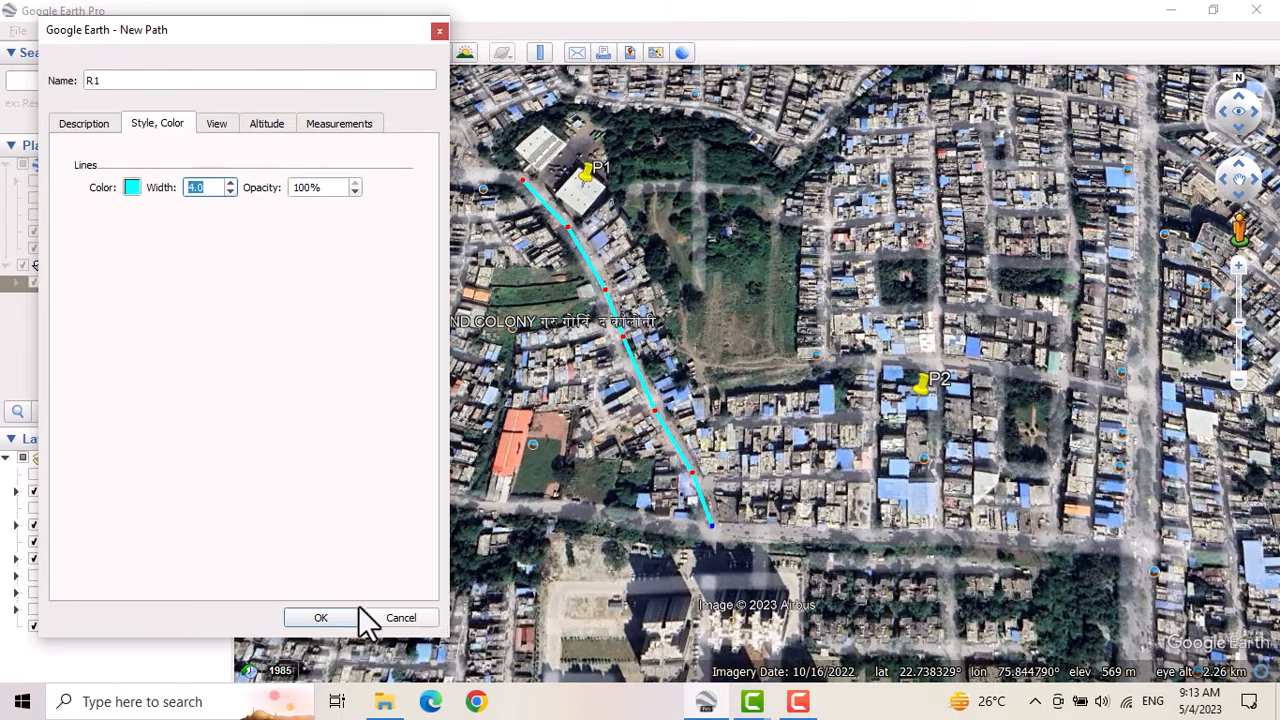
left_click(321, 617)
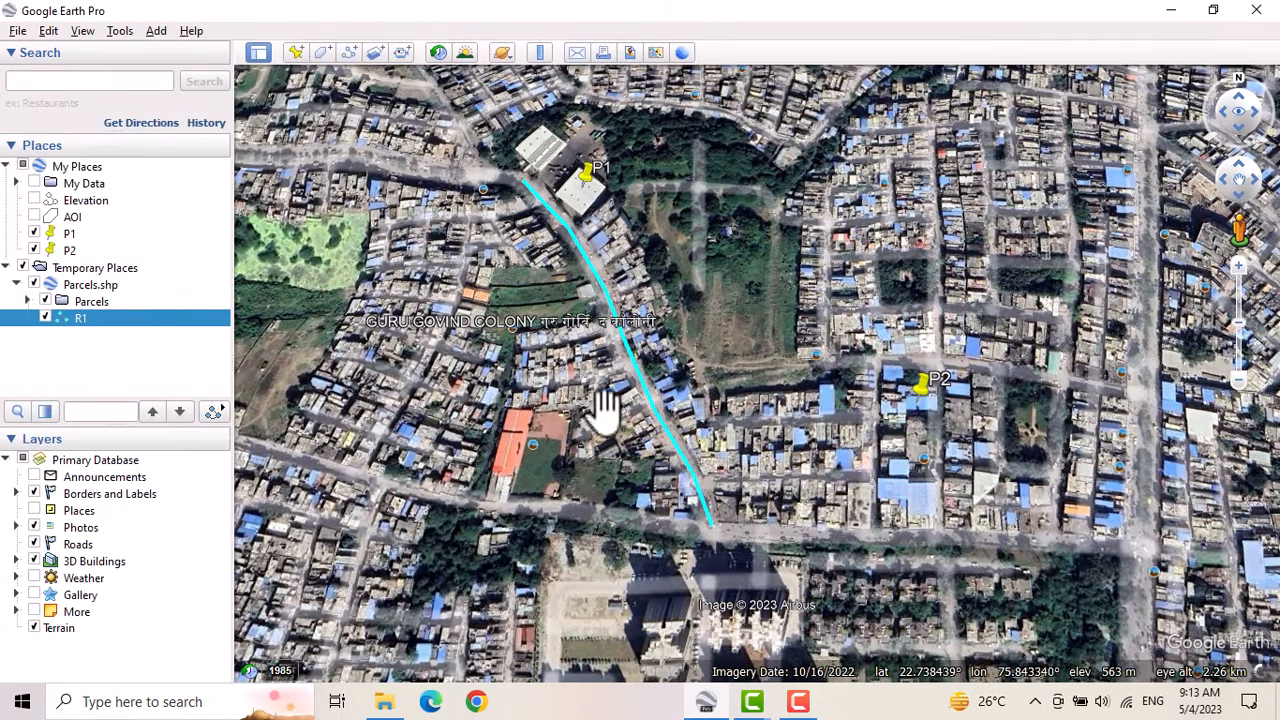
Step: Start a second path named R2, keeping the east-west road south of P1 uncovered
left_click_drag(767, 446, 821, 411)
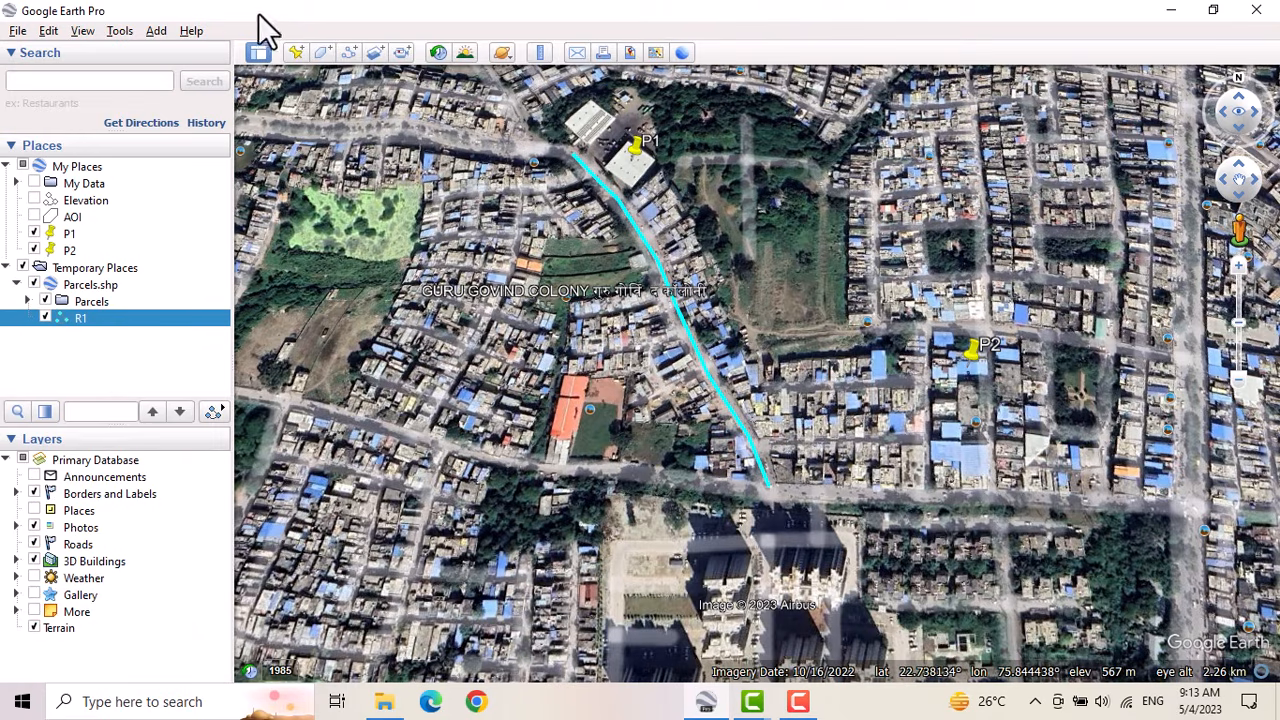
left_click(348, 51)
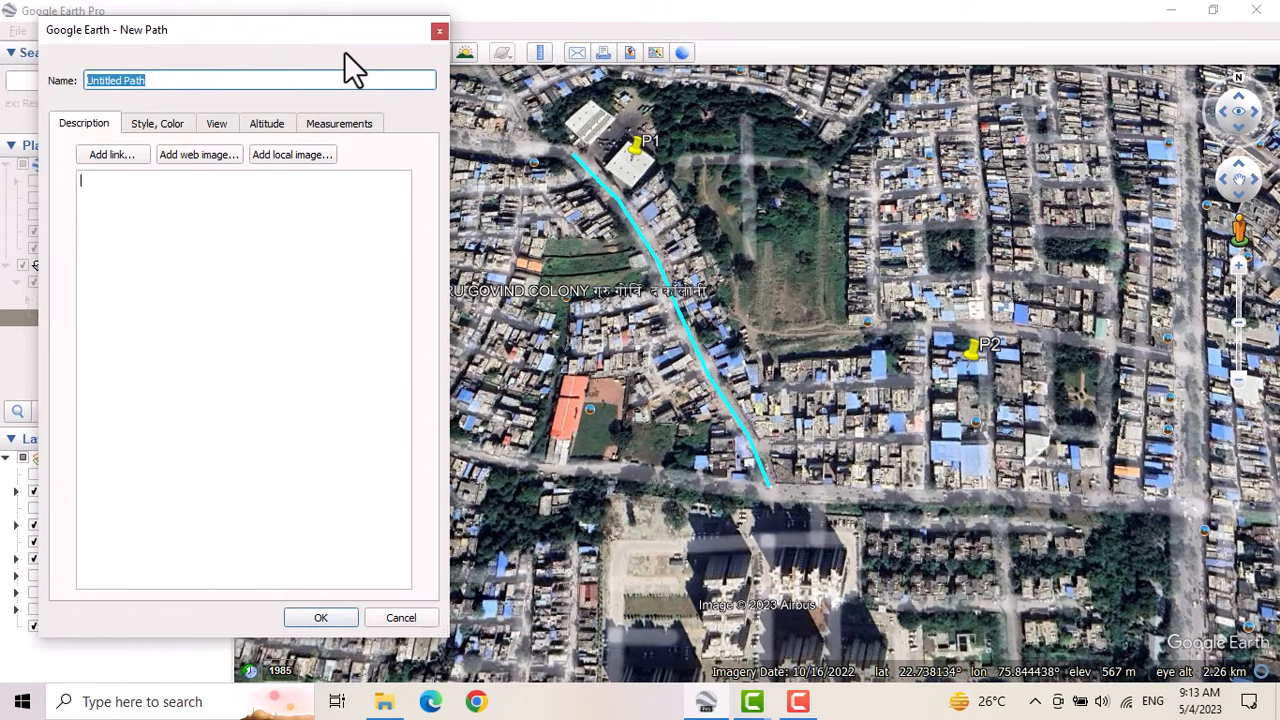
type("R2")
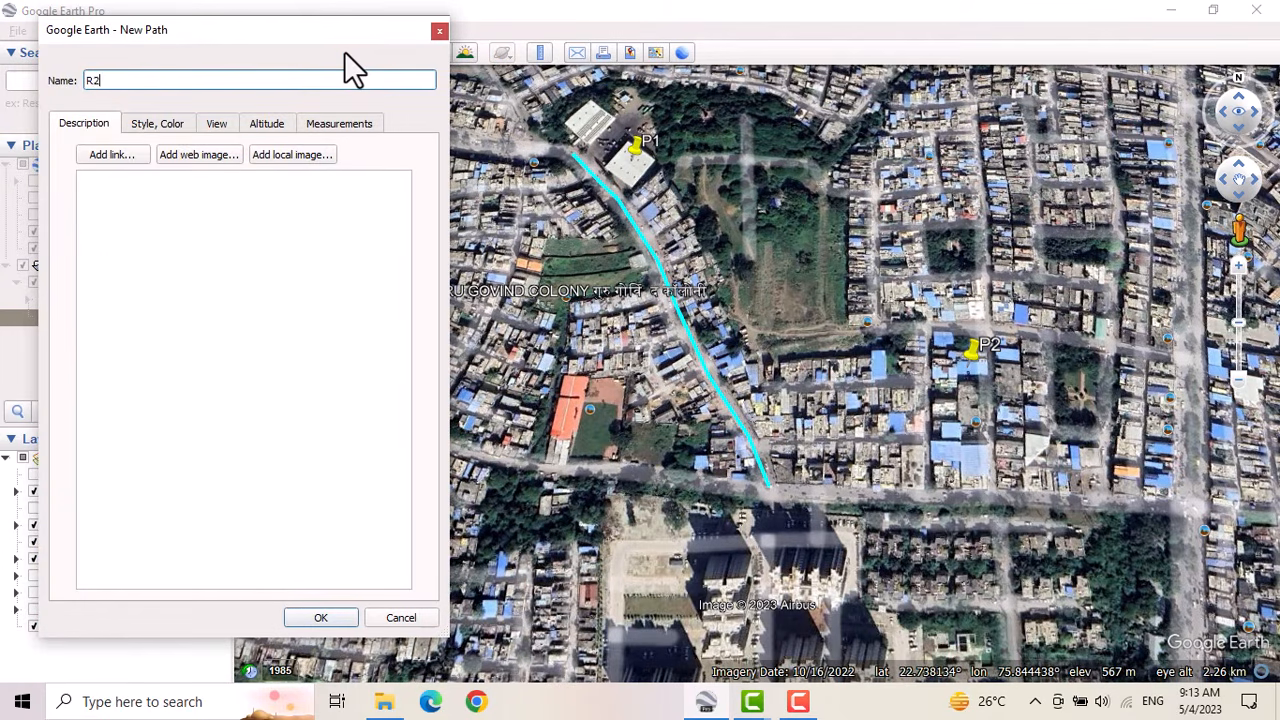
left_click_drag(391, 34, 171, 31)
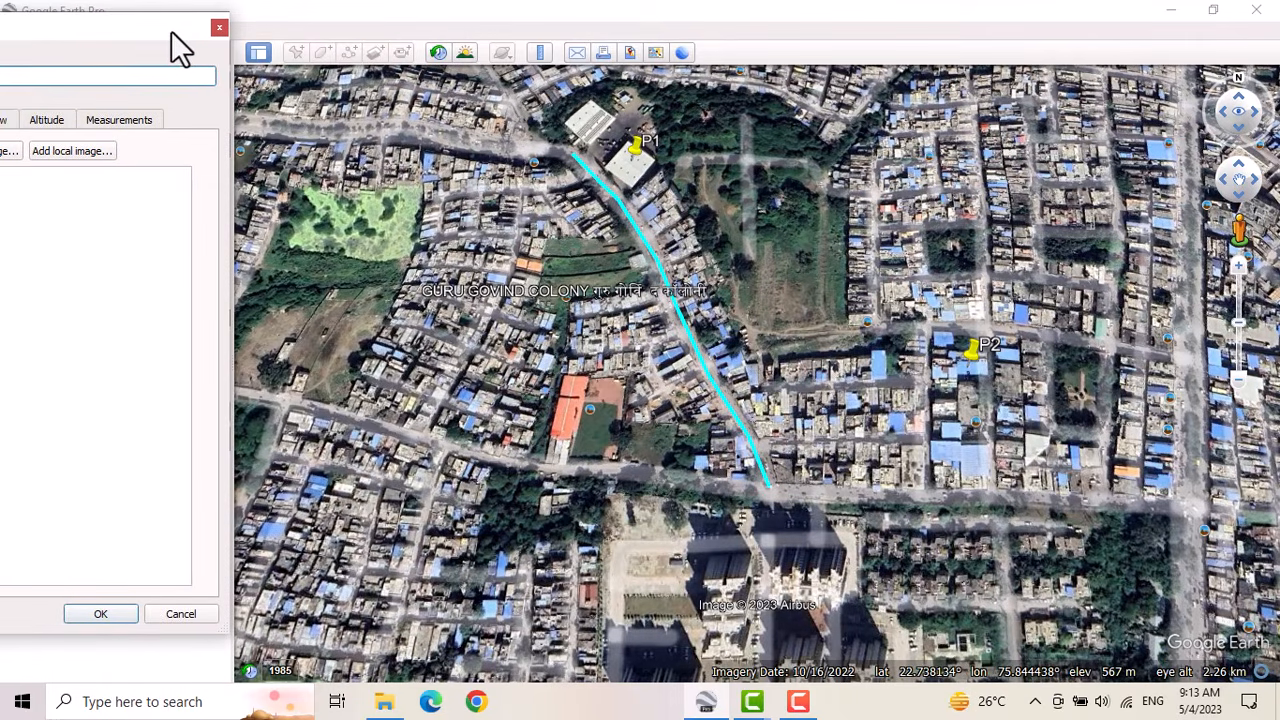
Step: Trace path R2 eastward along the east-west road, through R1's southern end to the wide road east of P2, and save it
left_click(305, 403)
left_click(447, 445)
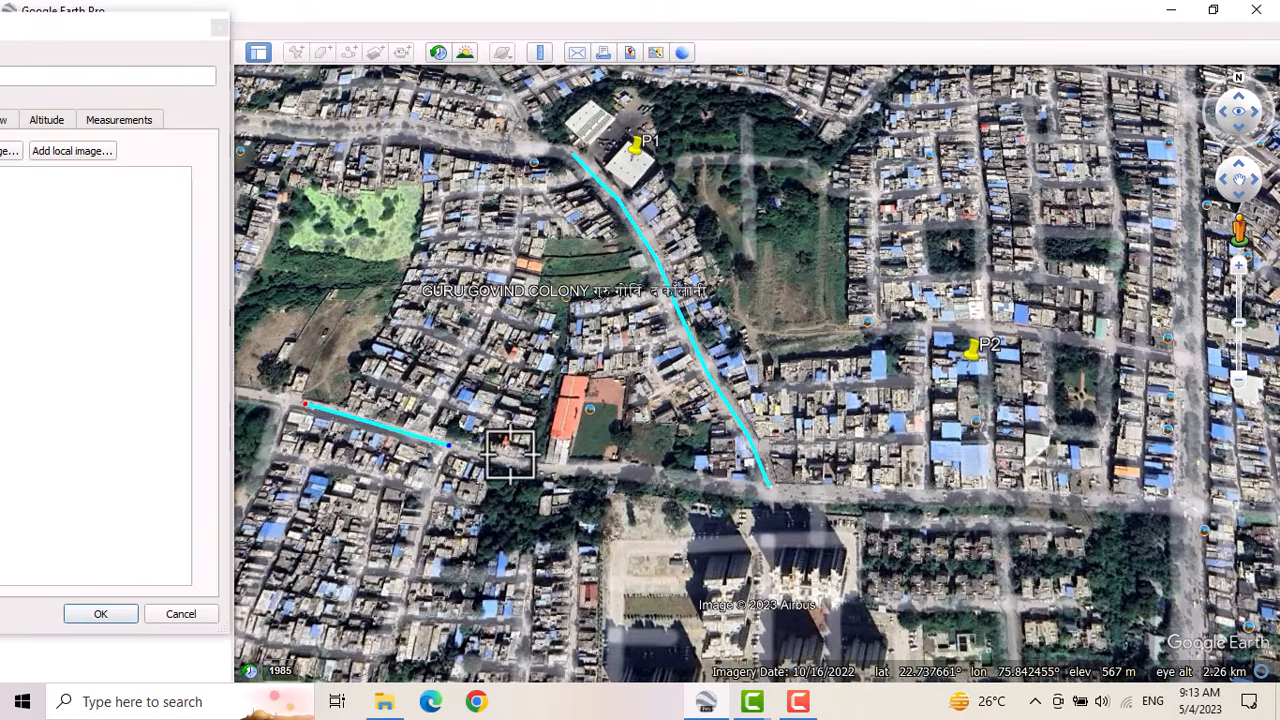
left_click(528, 464)
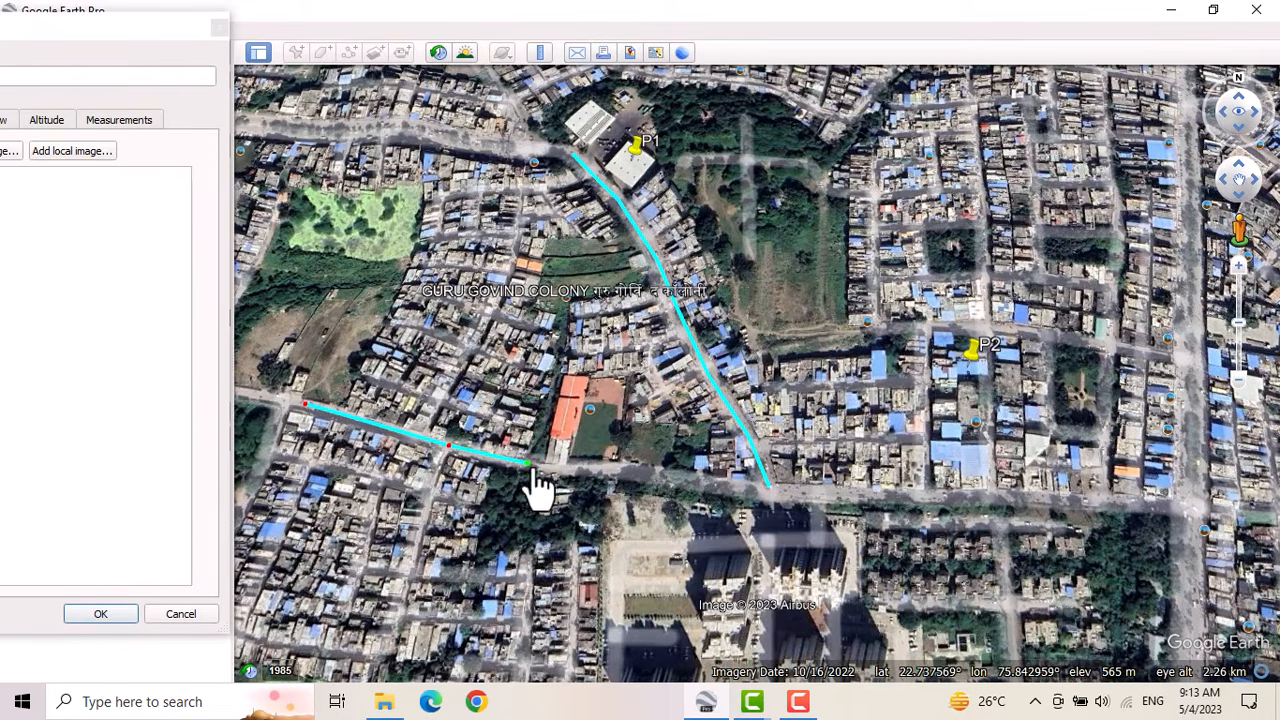
left_click(612, 467)
left_click(727, 484)
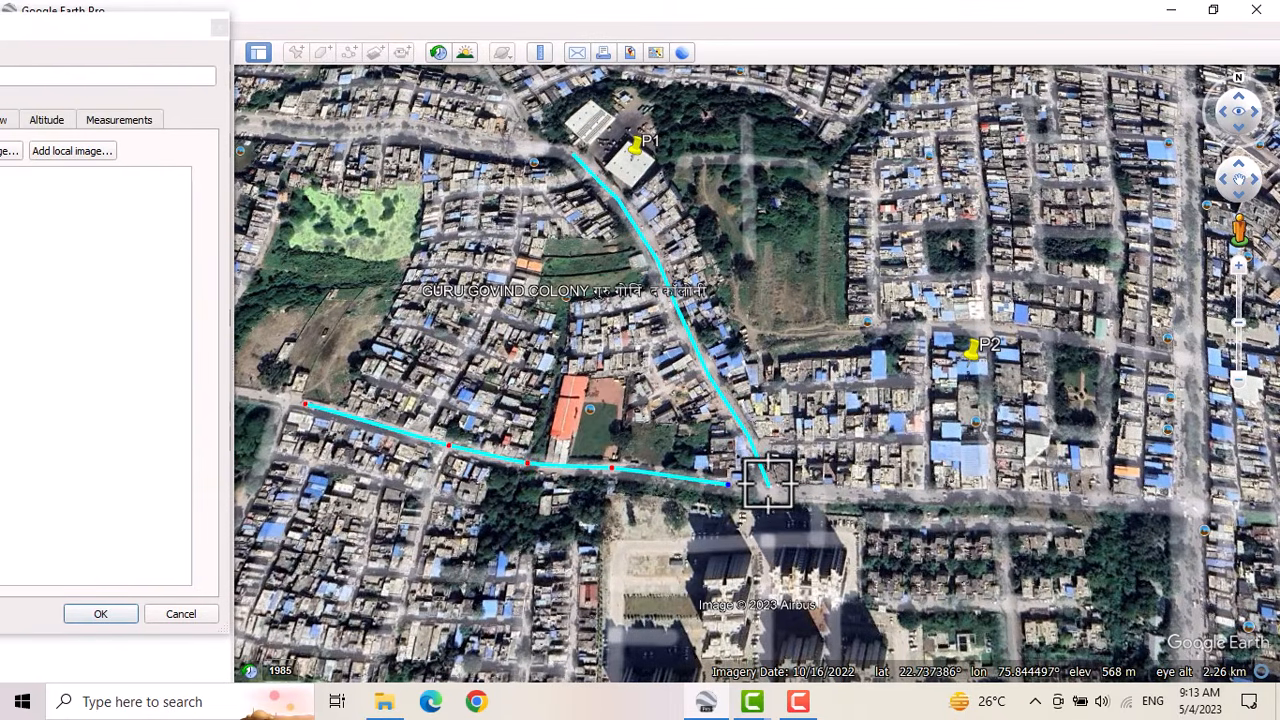
left_click(768, 489)
left_click(932, 494)
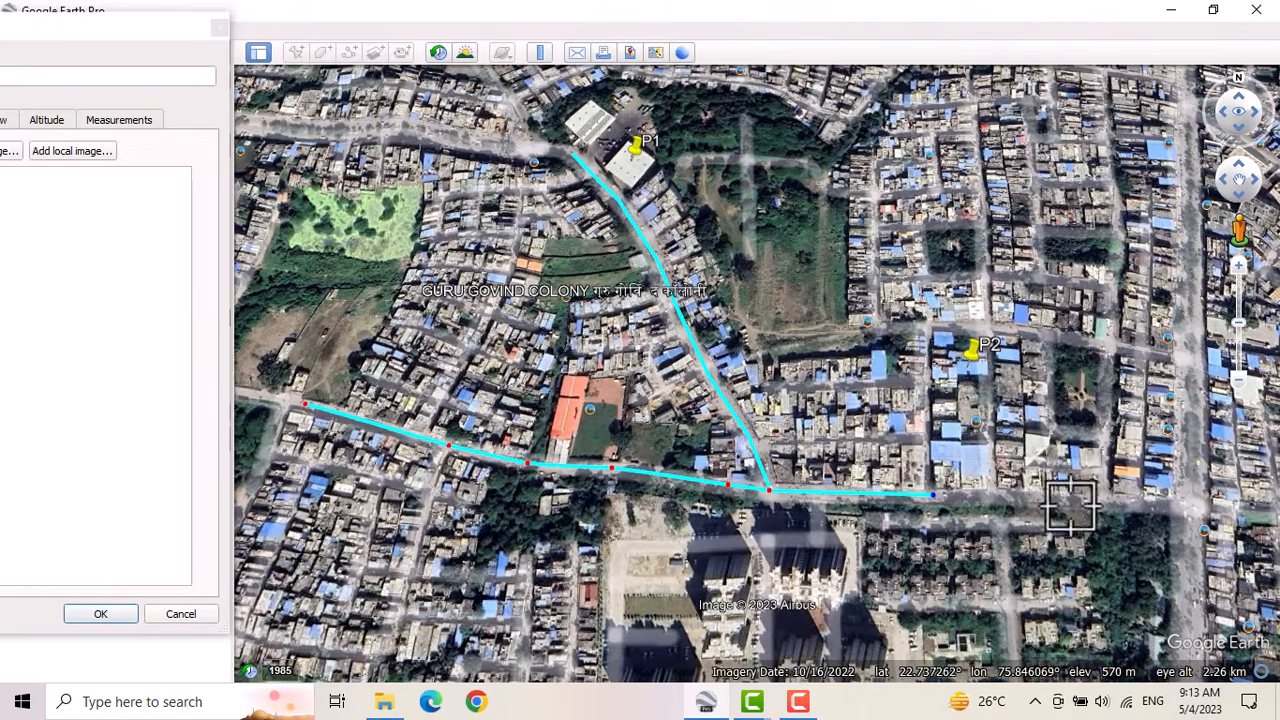
left_click(1022, 501)
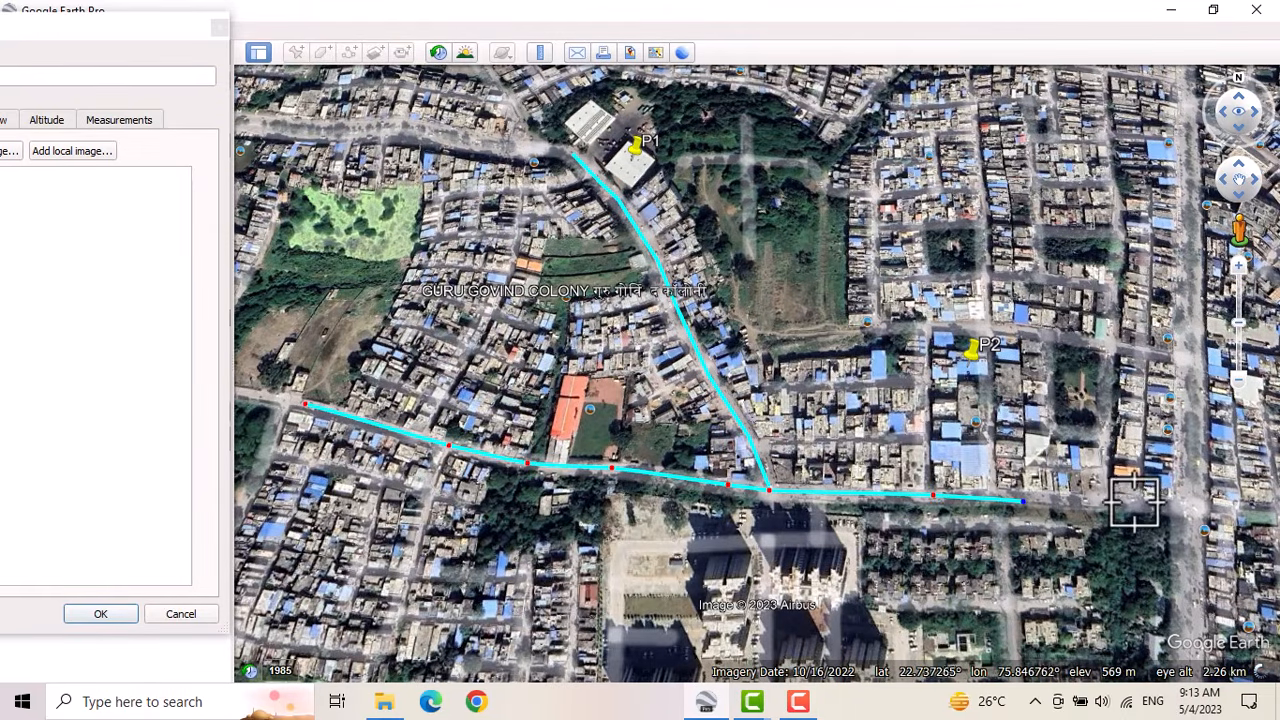
left_click(1135, 504)
left_click(1172, 510)
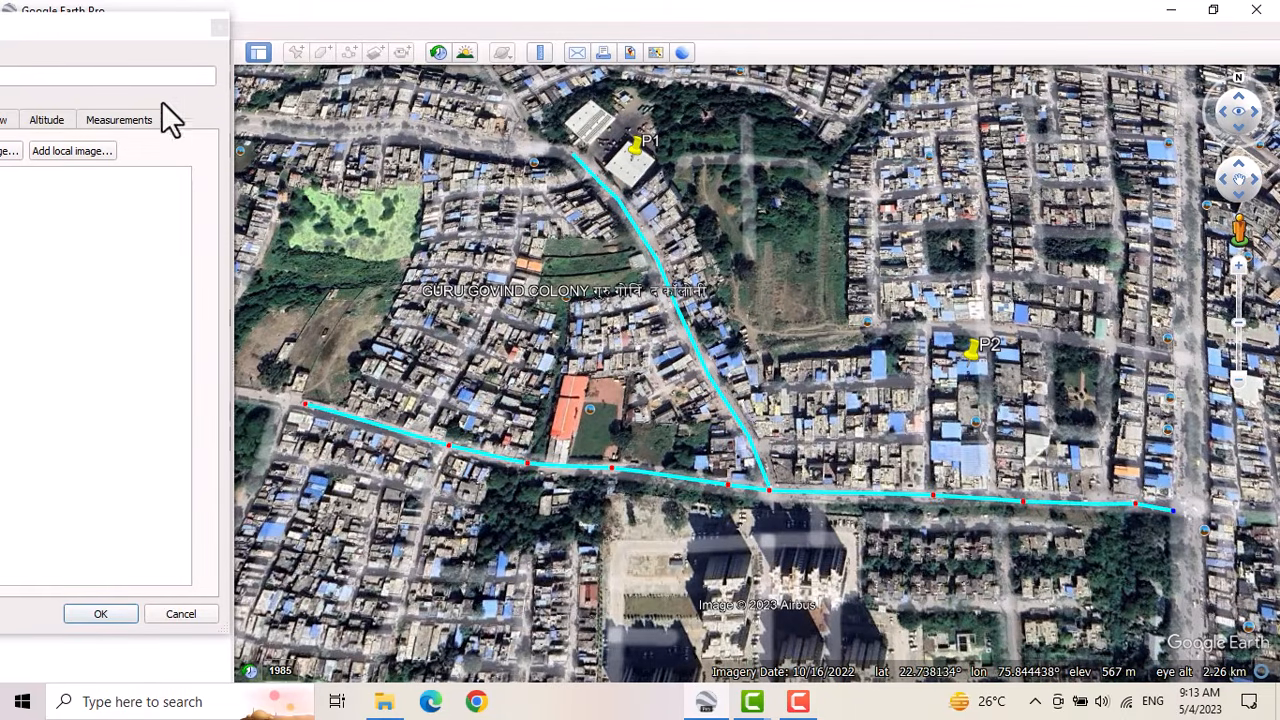
left_click_drag(78, 34, 529, 50)
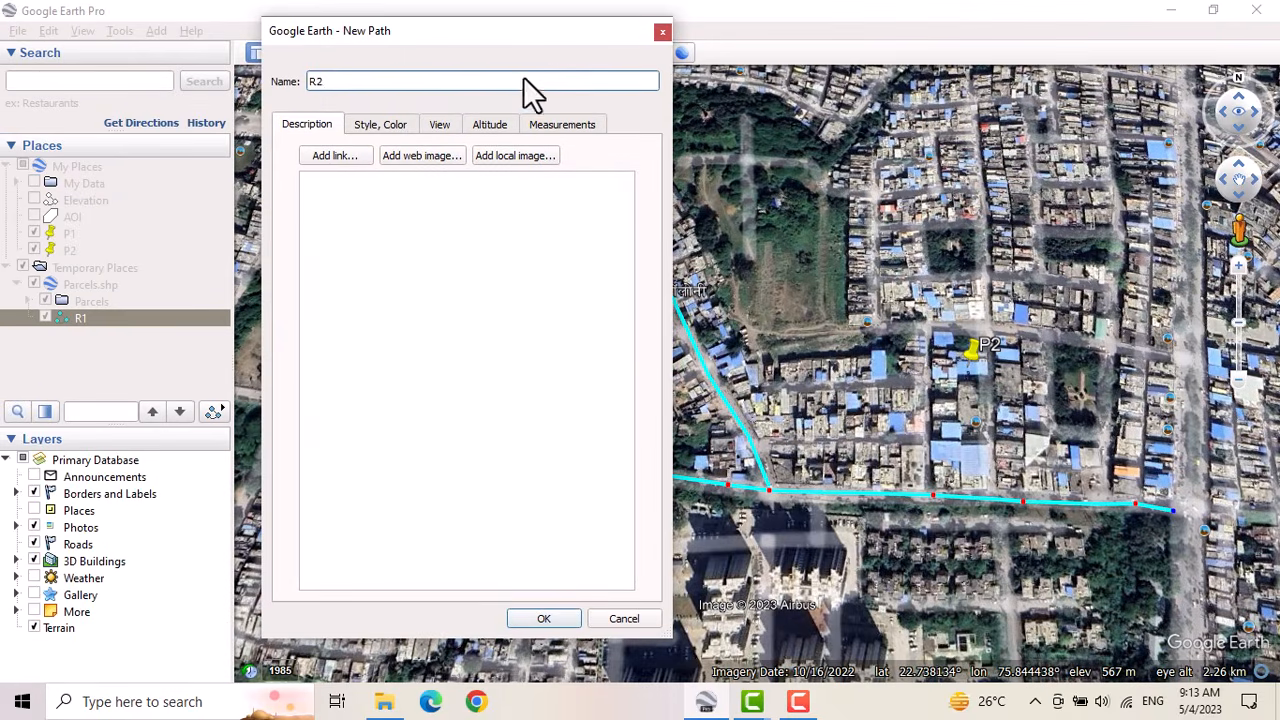
left_click(567, 620)
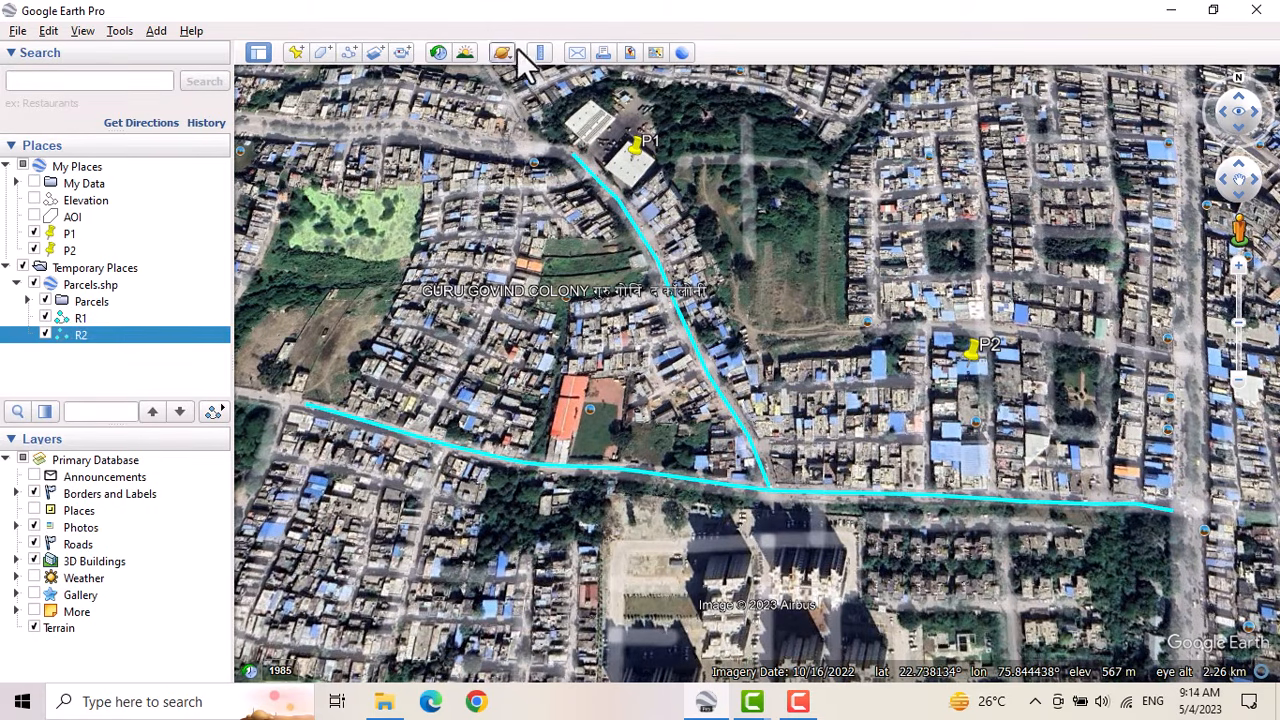
Step: Start a new polygon named A1, keeping the open green area between P1 and P2 uncovered
left_click(321, 55)
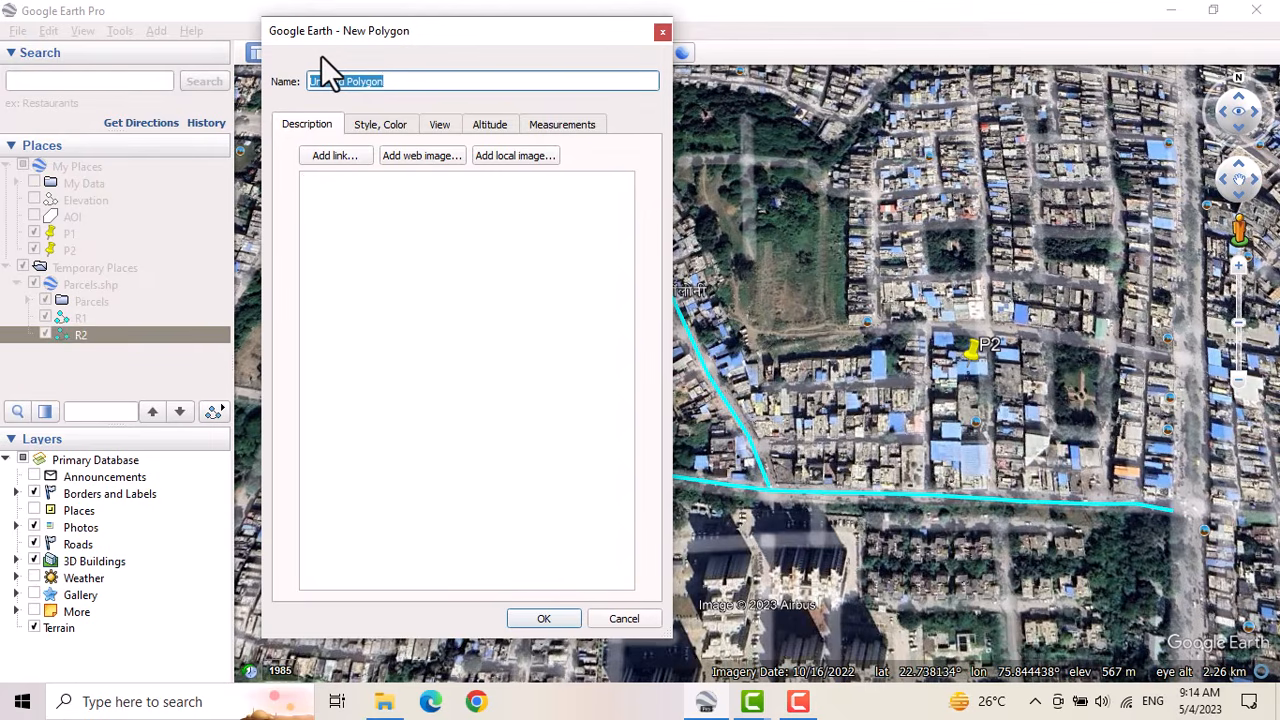
type("A1")
left_click_drag(569, 34, 134, 66)
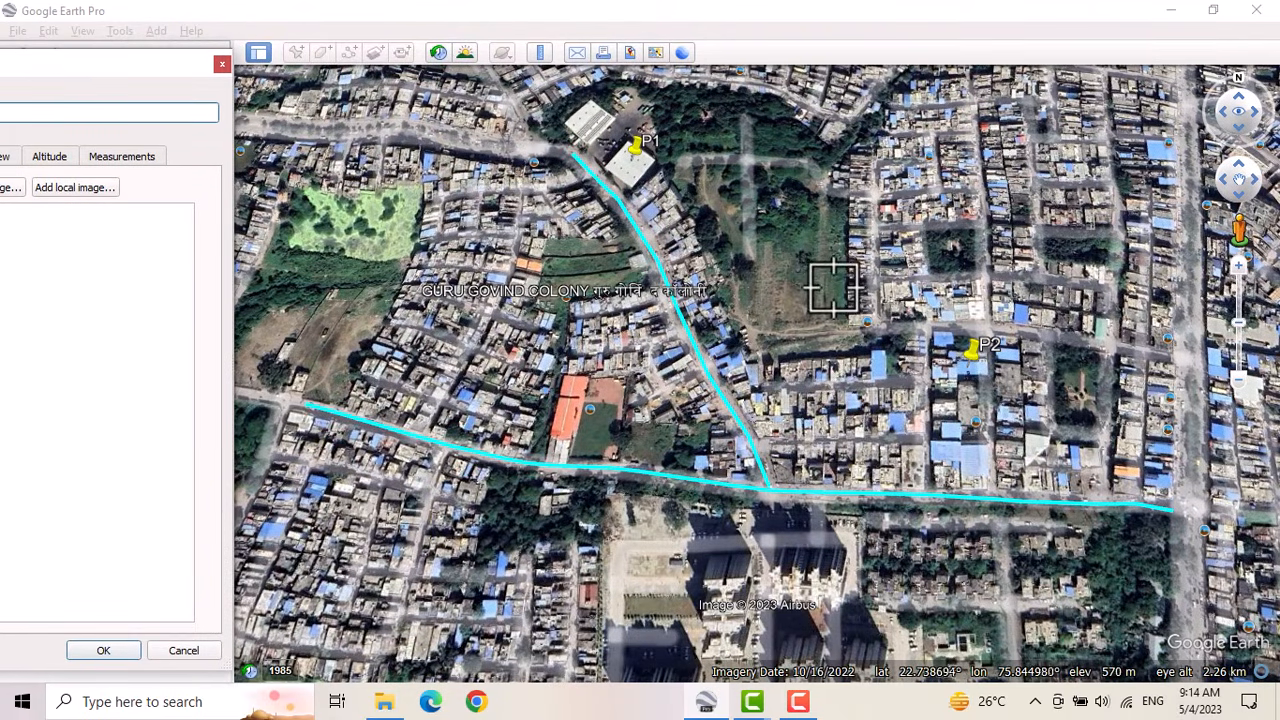
Step: Trace polygon A1 around the rectangular green block just east of P2 and open its style and color settings
left_click(1057, 345)
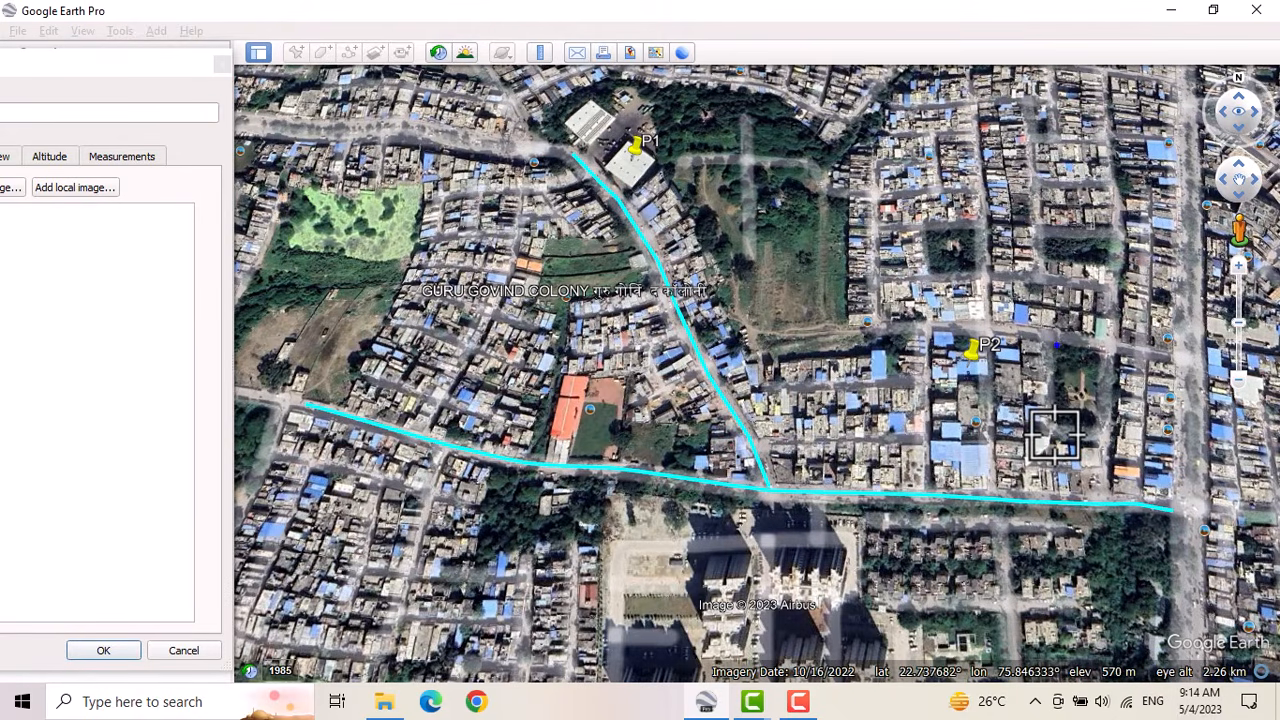
left_click(1056, 436)
left_click(1104, 440)
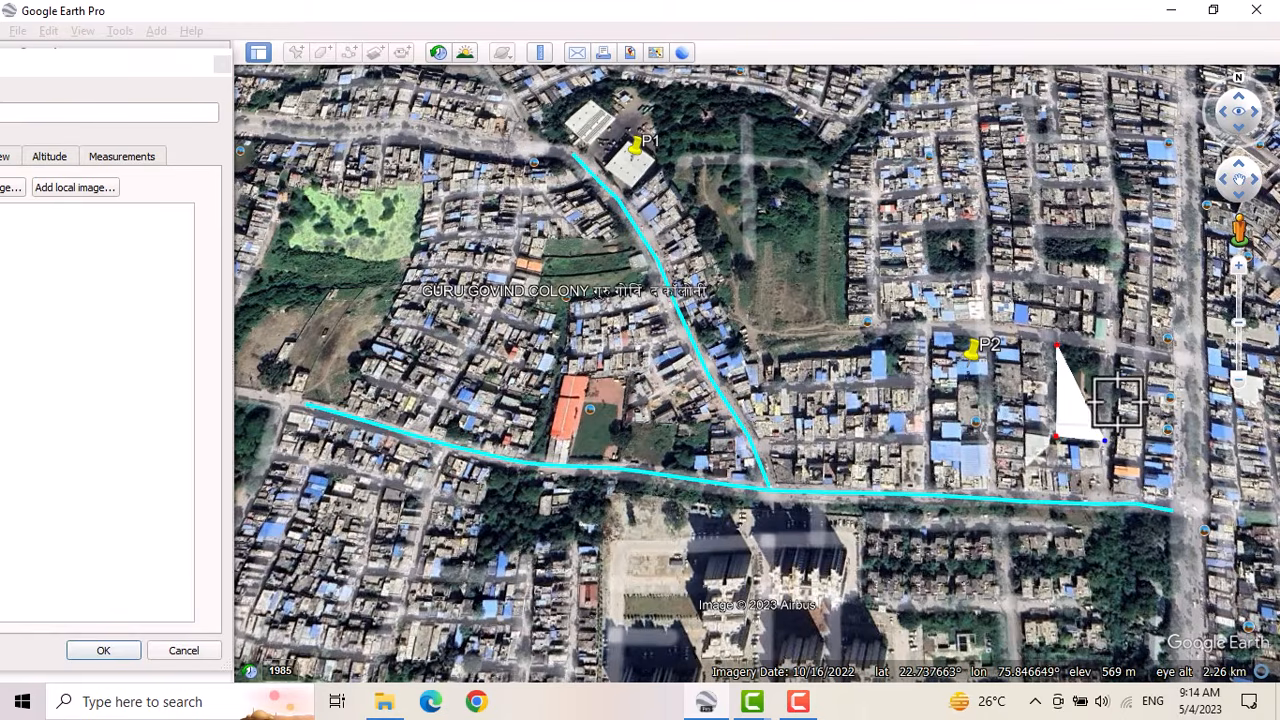
left_click(1116, 359)
left_click(1091, 350)
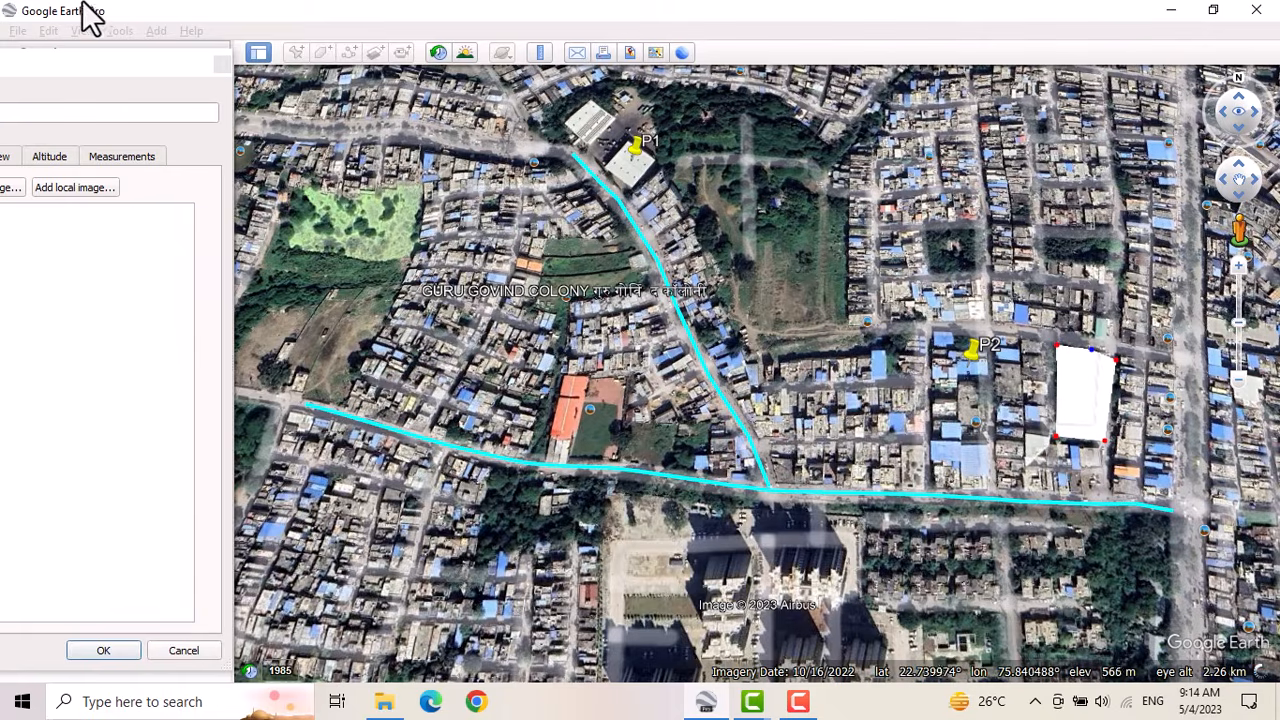
left_click_drag(83, 70, 446, 66)
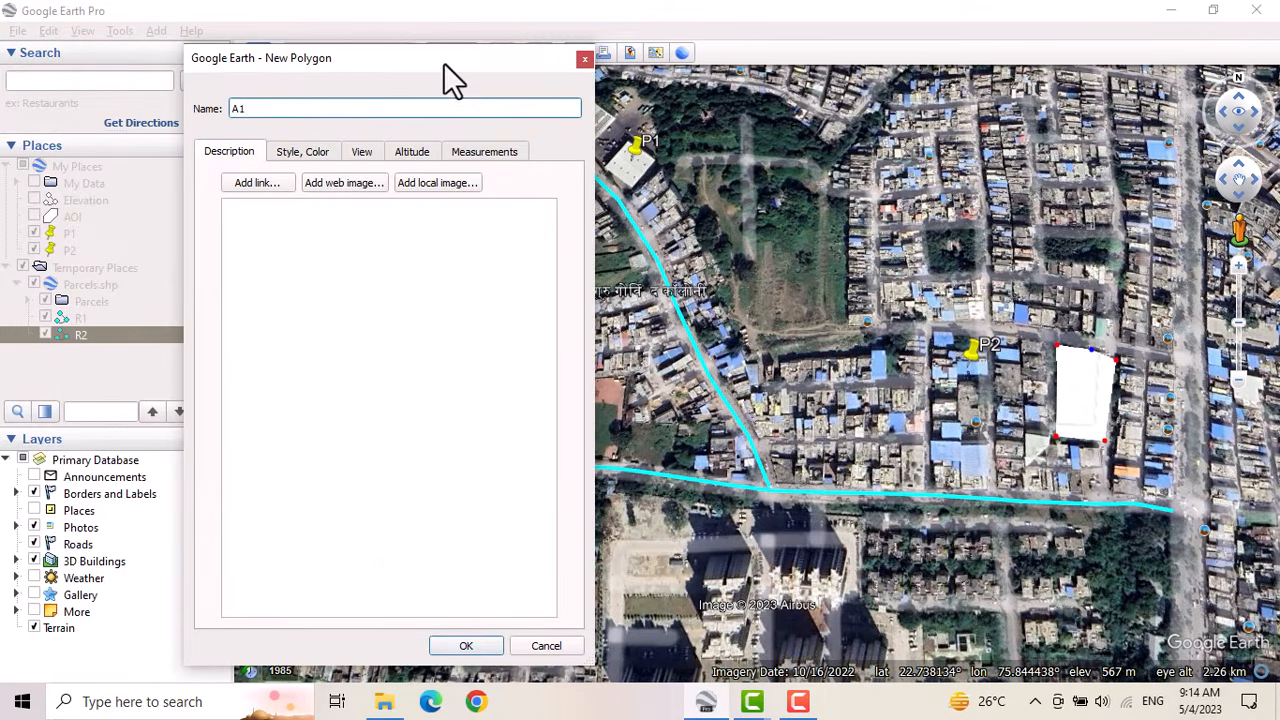
left_click(310, 153)
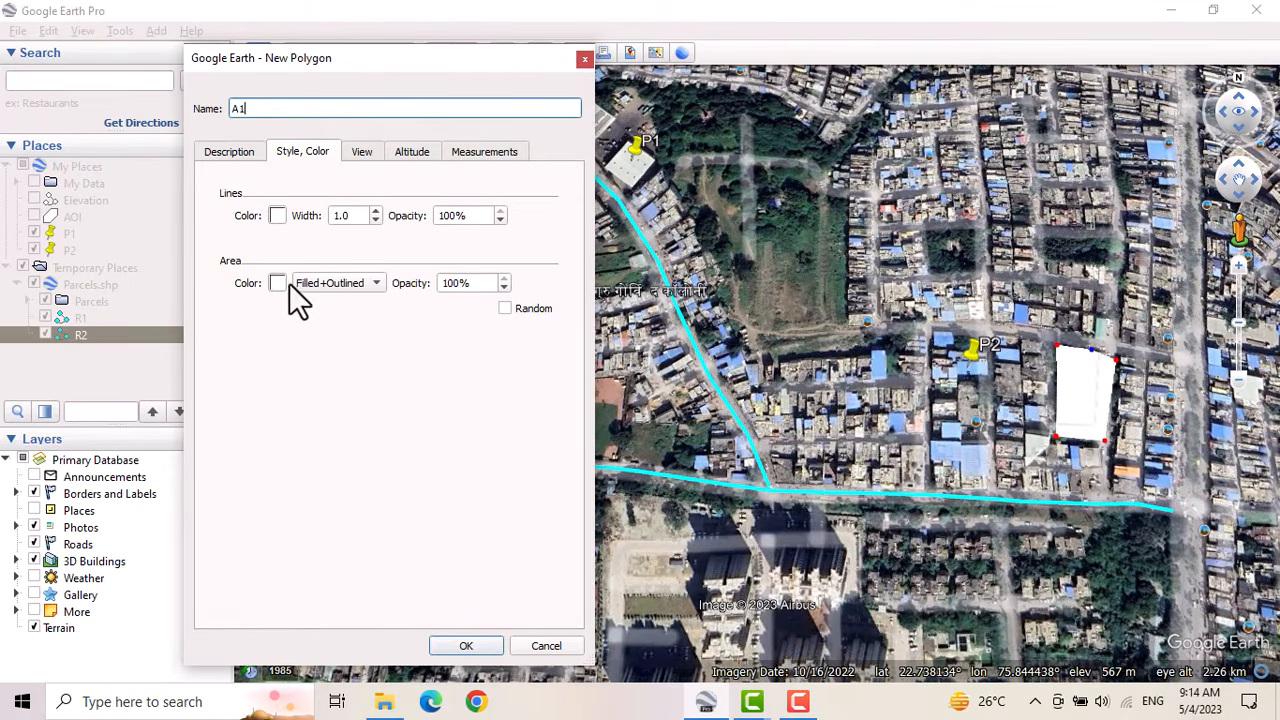
Step: Try the Outlined and Filled area styles on polygon A1, finishing on Filled+Outlined
left_click(373, 287)
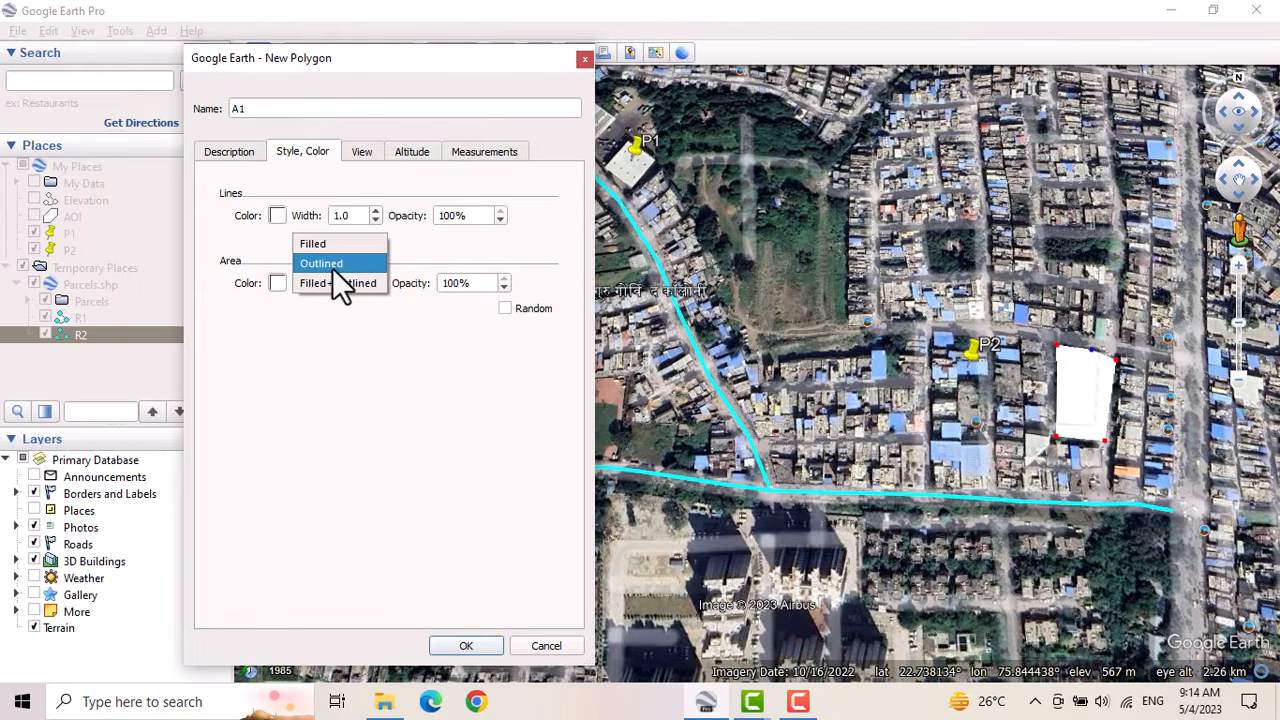
left_click(300, 262)
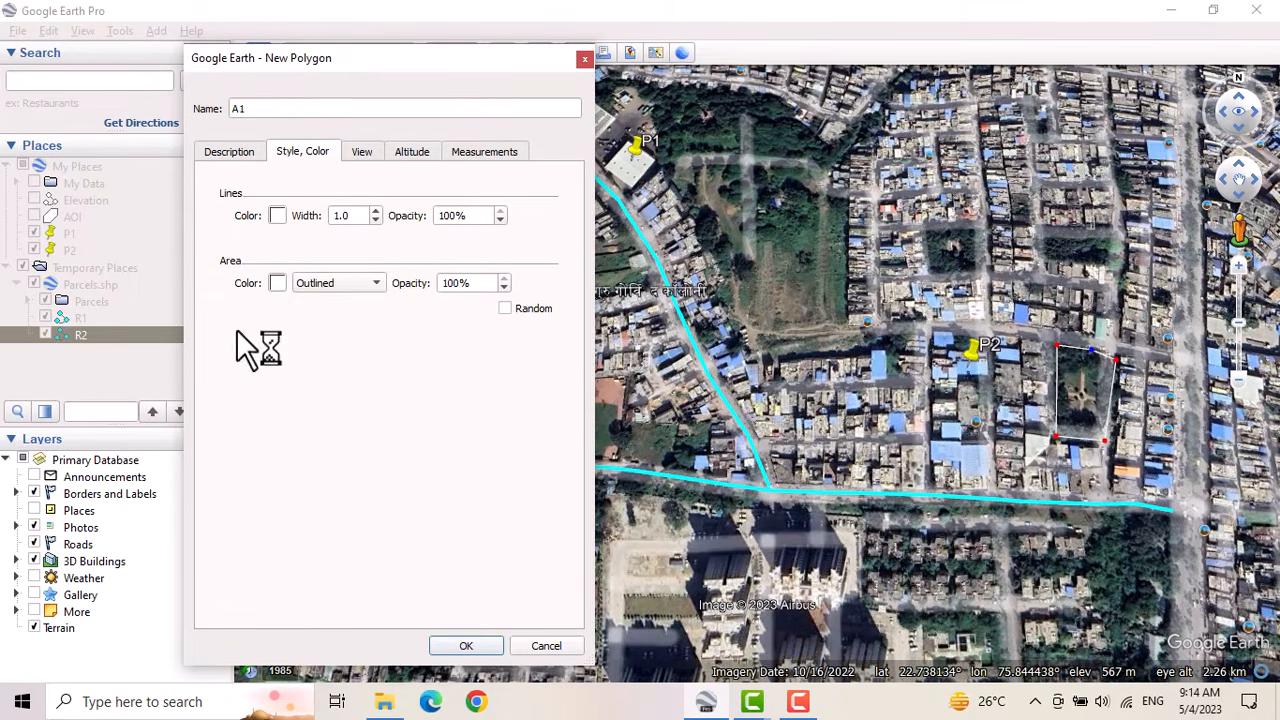
left_click(350, 283)
left_click(338, 266)
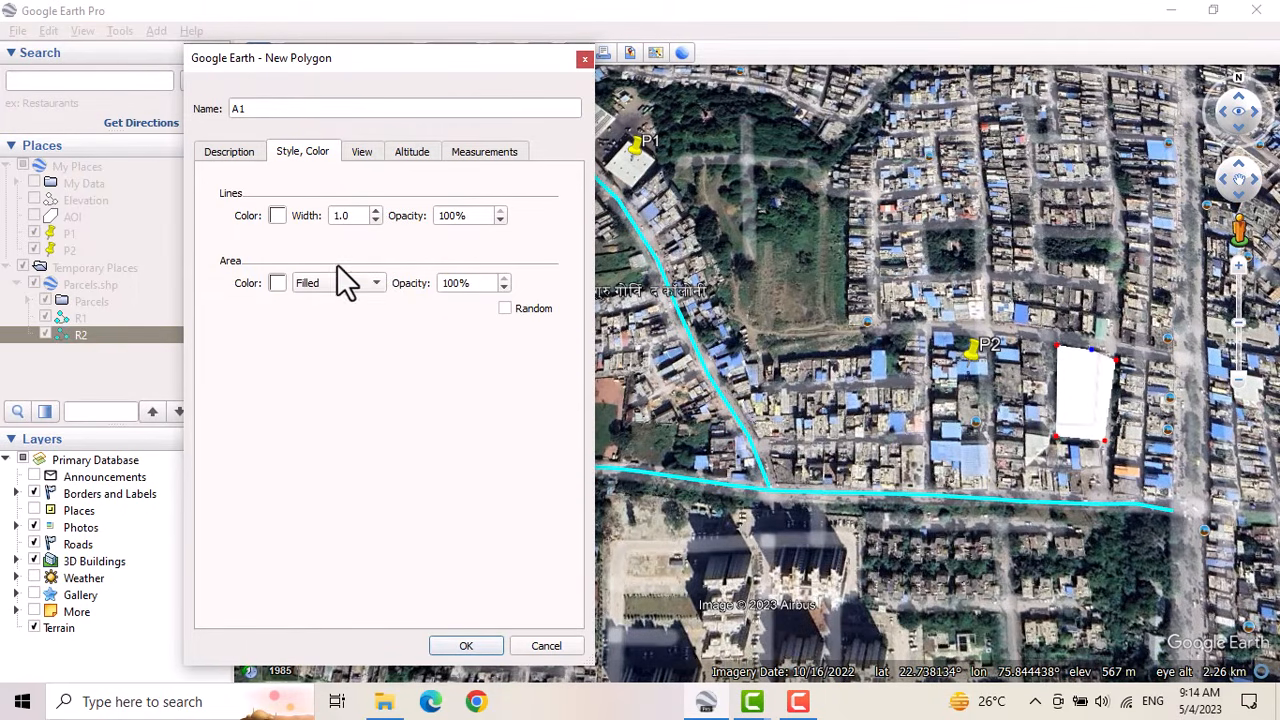
left_click(365, 284)
left_click(325, 322)
left_click(358, 281)
left_click(340, 262)
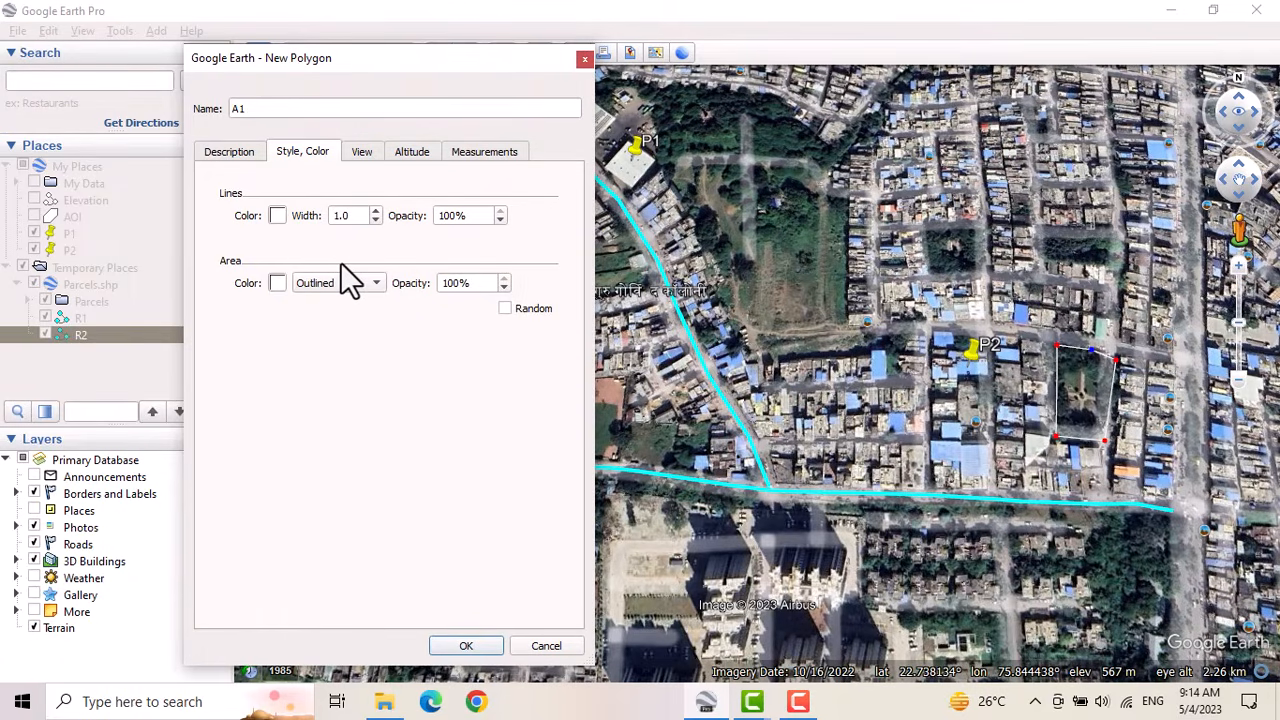
left_click(348, 290)
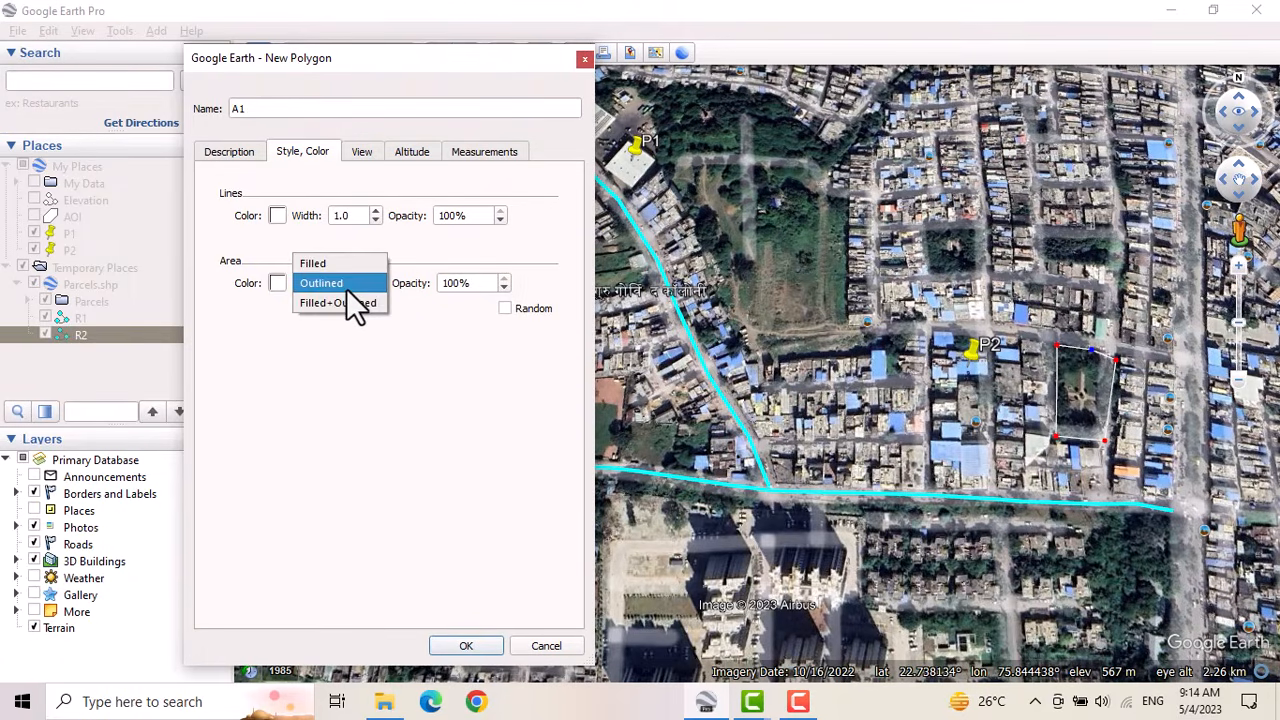
left_click(334, 266)
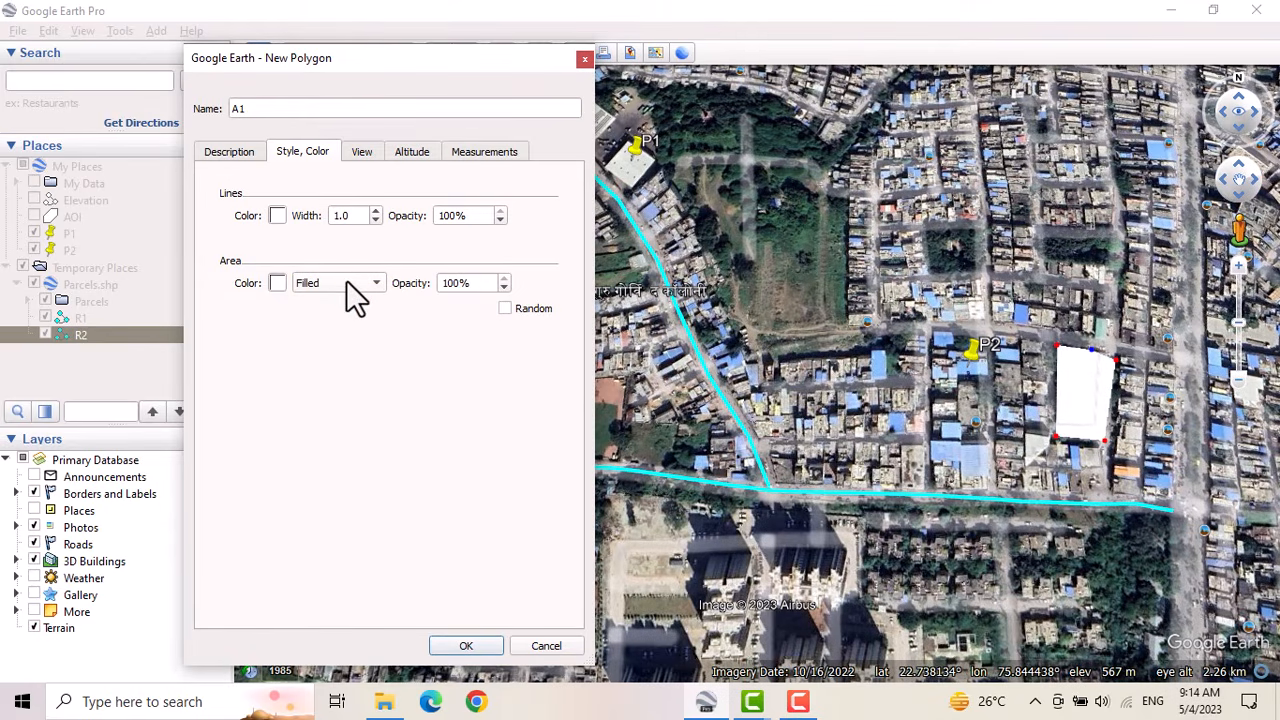
left_click(346, 280)
left_click(330, 324)
Step: Set the outline color of polygon A1 to light blue and save the polygon
left_click(279, 218)
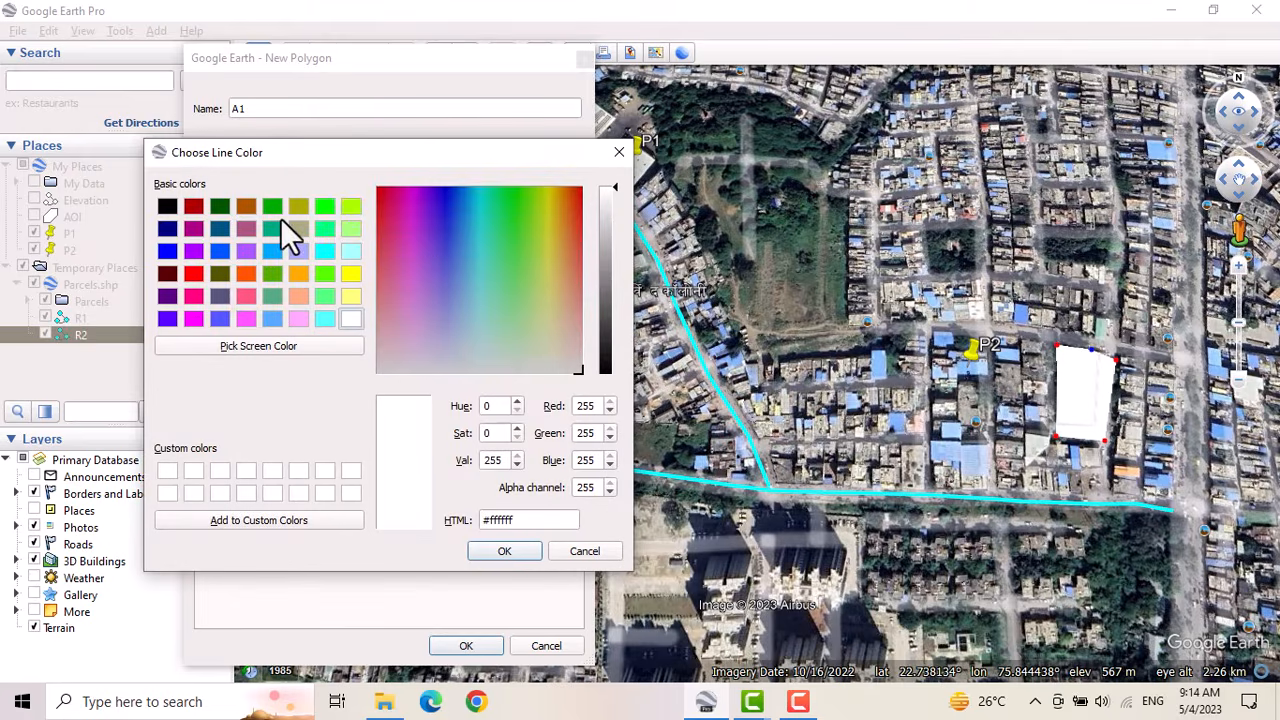
left_click(272, 318)
left_click(504, 553)
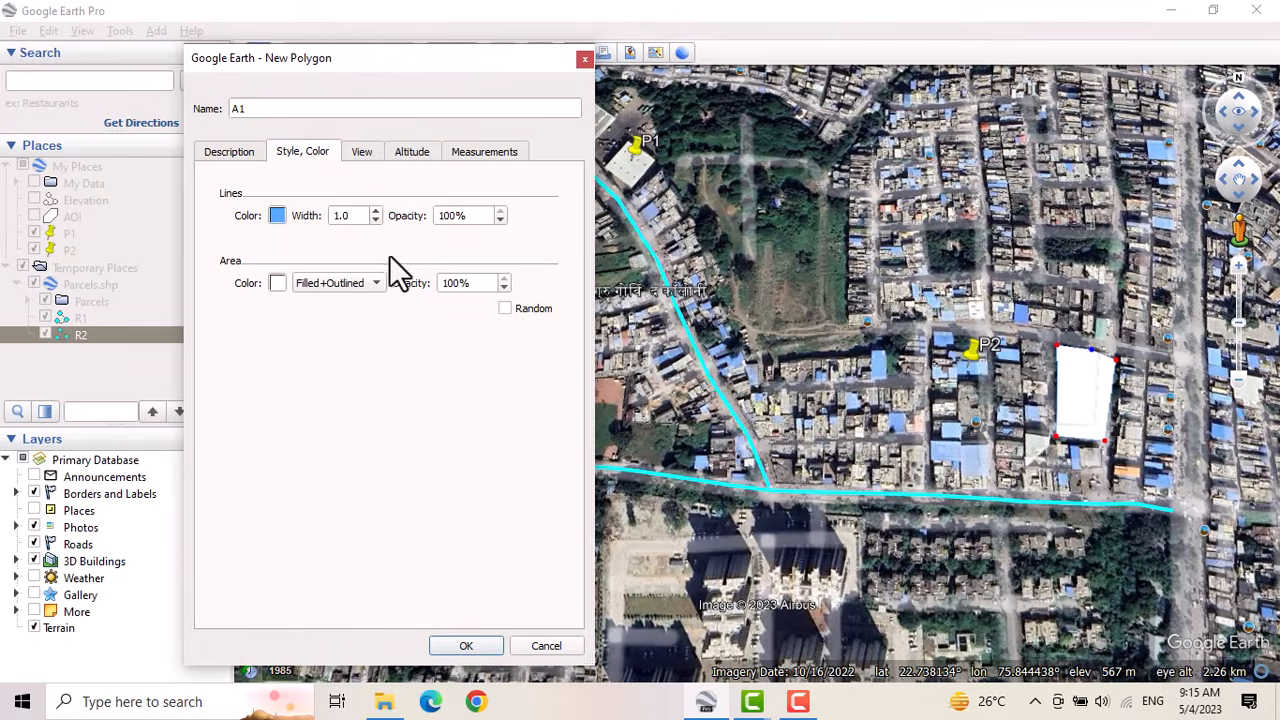
left_click(367, 288)
left_click(379, 283)
left_click(466, 645)
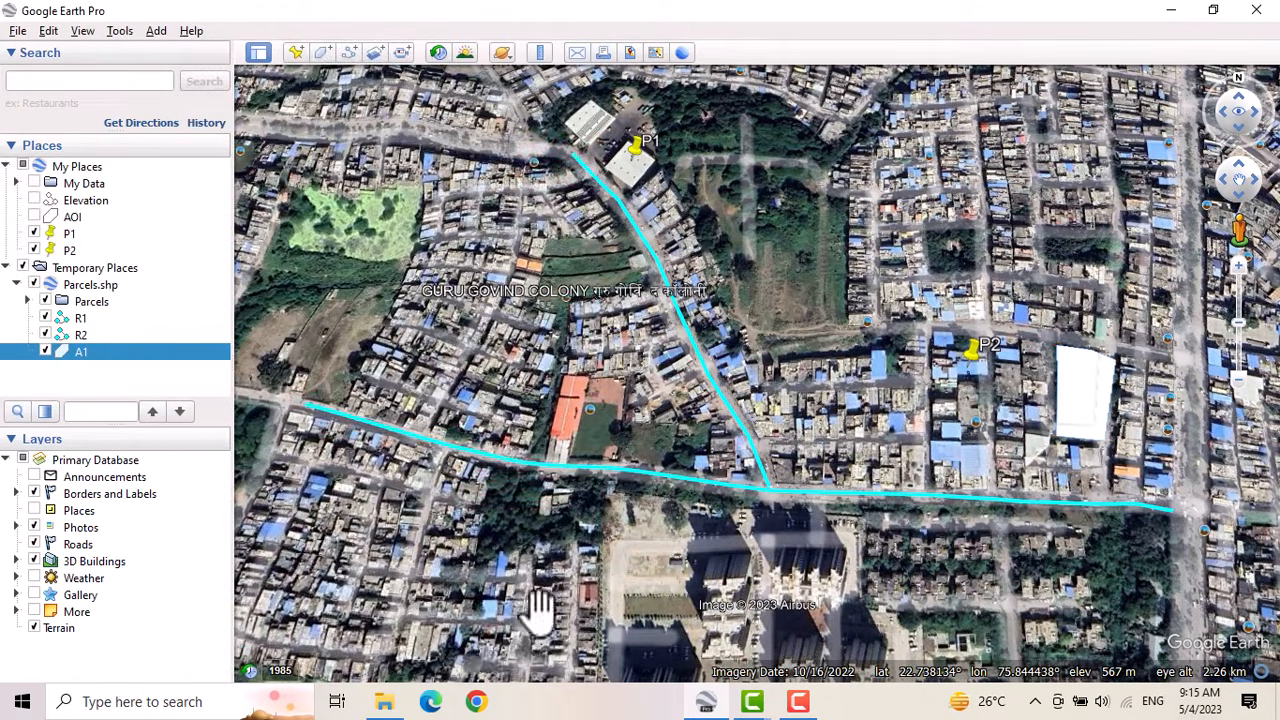
Step: Change the area fill color of polygon A1 to light blue (#55aaff) and save the edit
scroll(1131, 391, "up", 2)
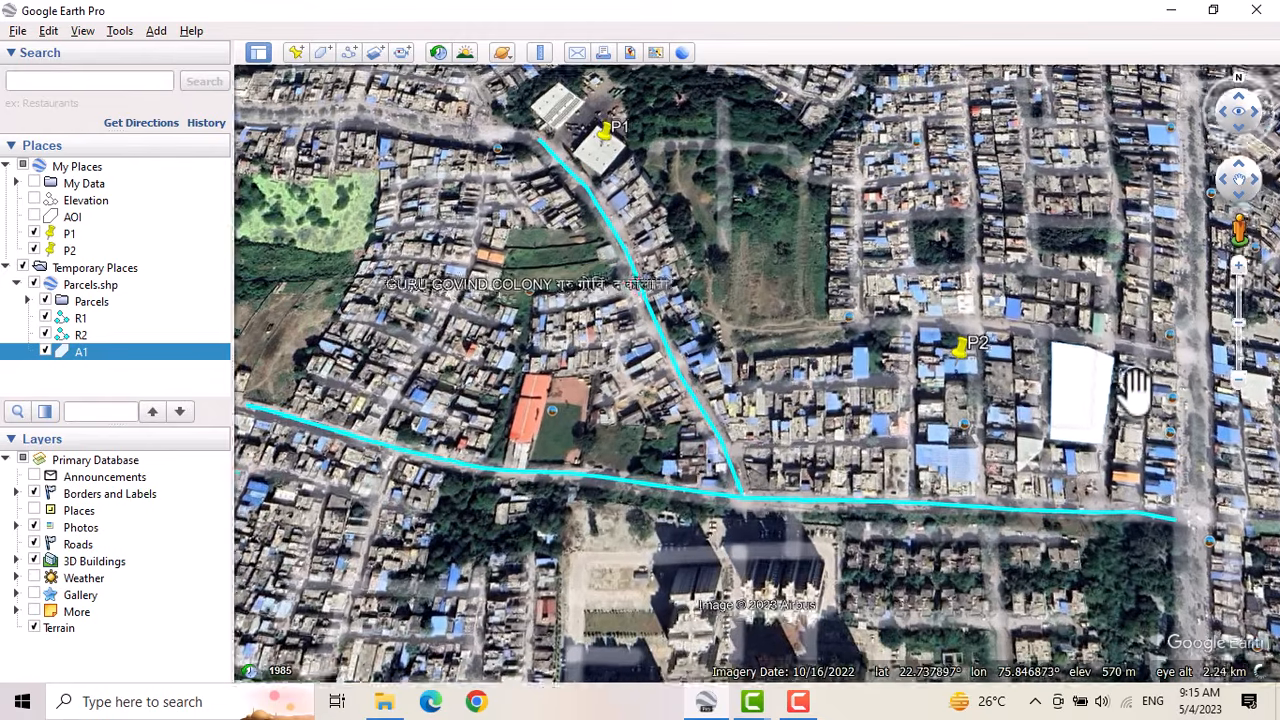
scroll(1099, 384, "down", 3)
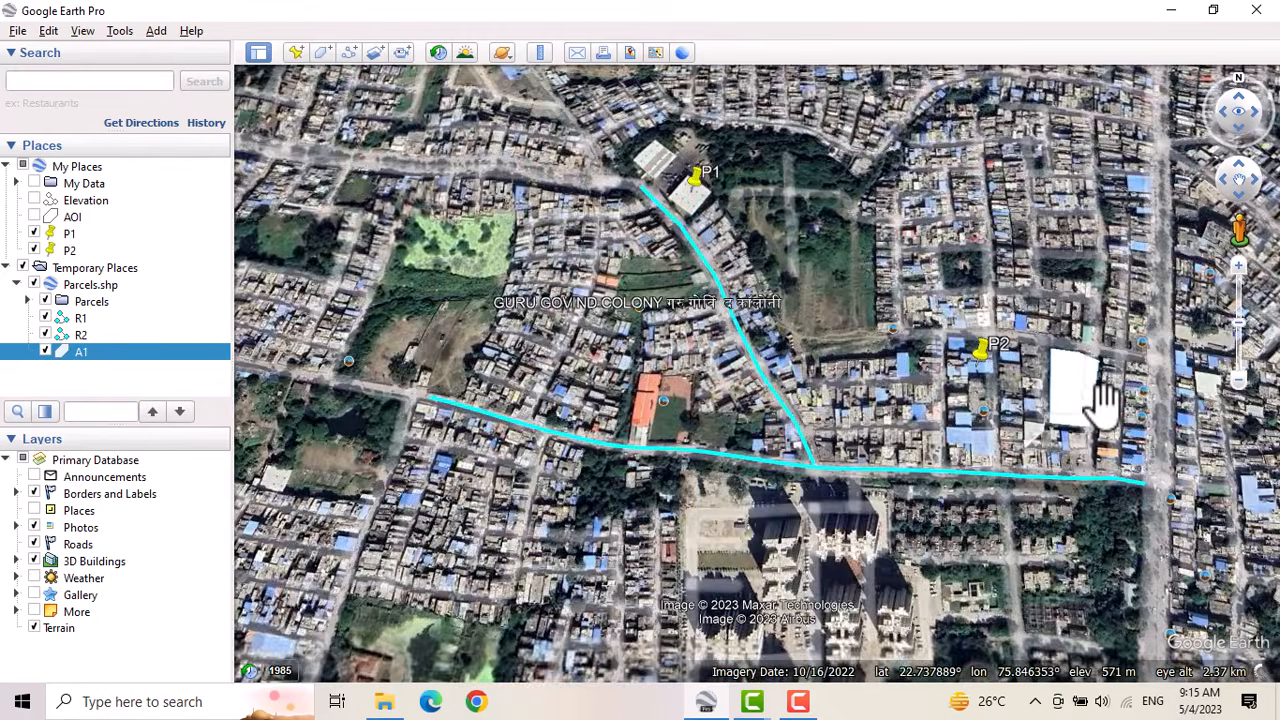
scroll(1100, 400, "up", 2)
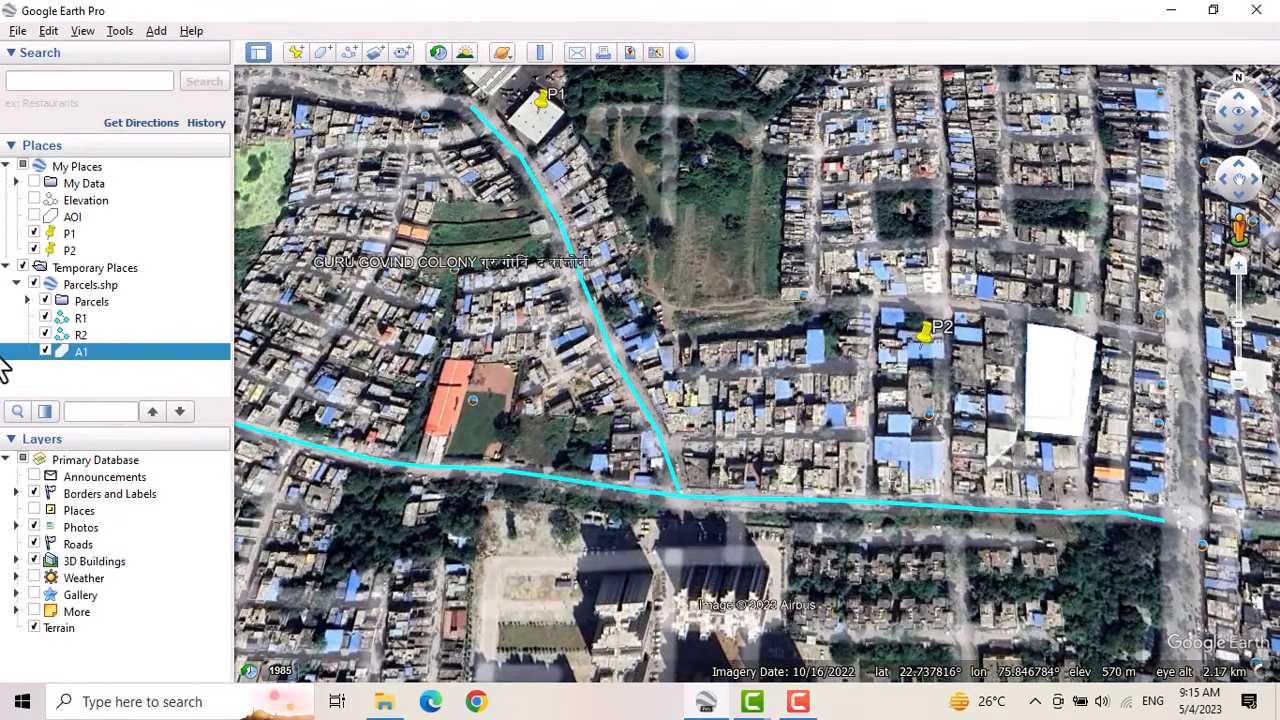
right_click(77, 350)
left_click(94, 564)
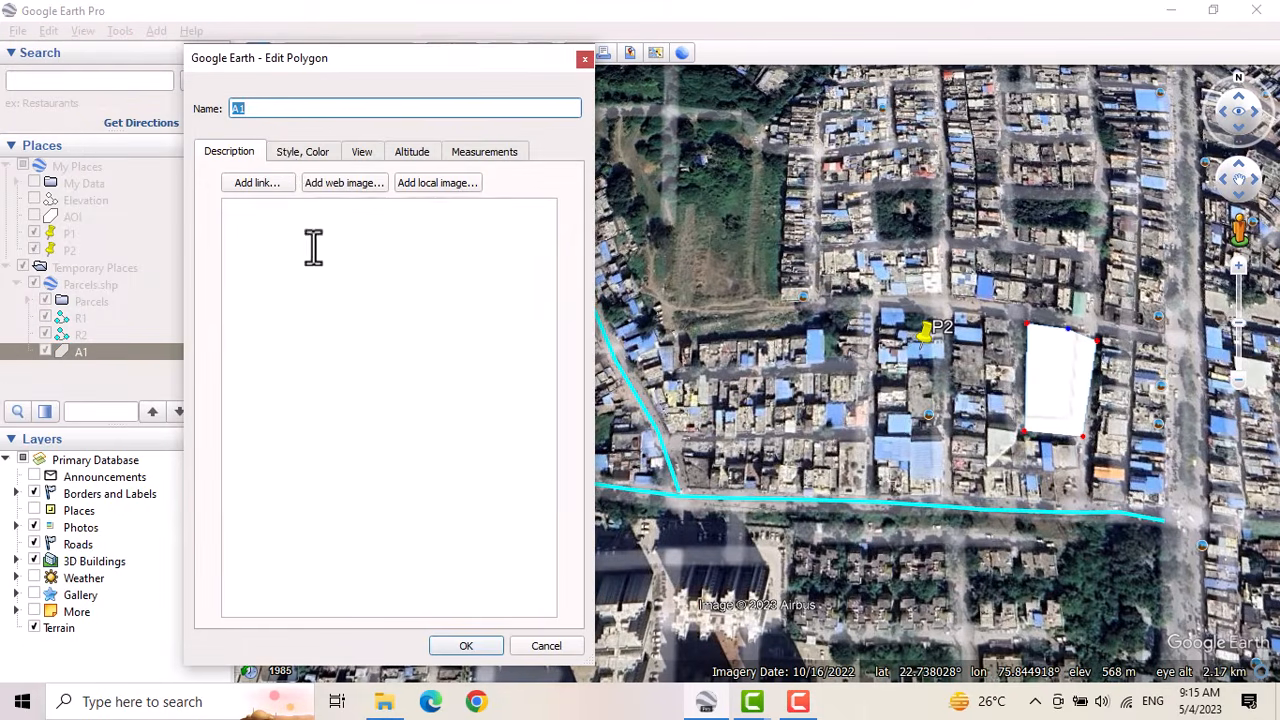
left_click(288, 160)
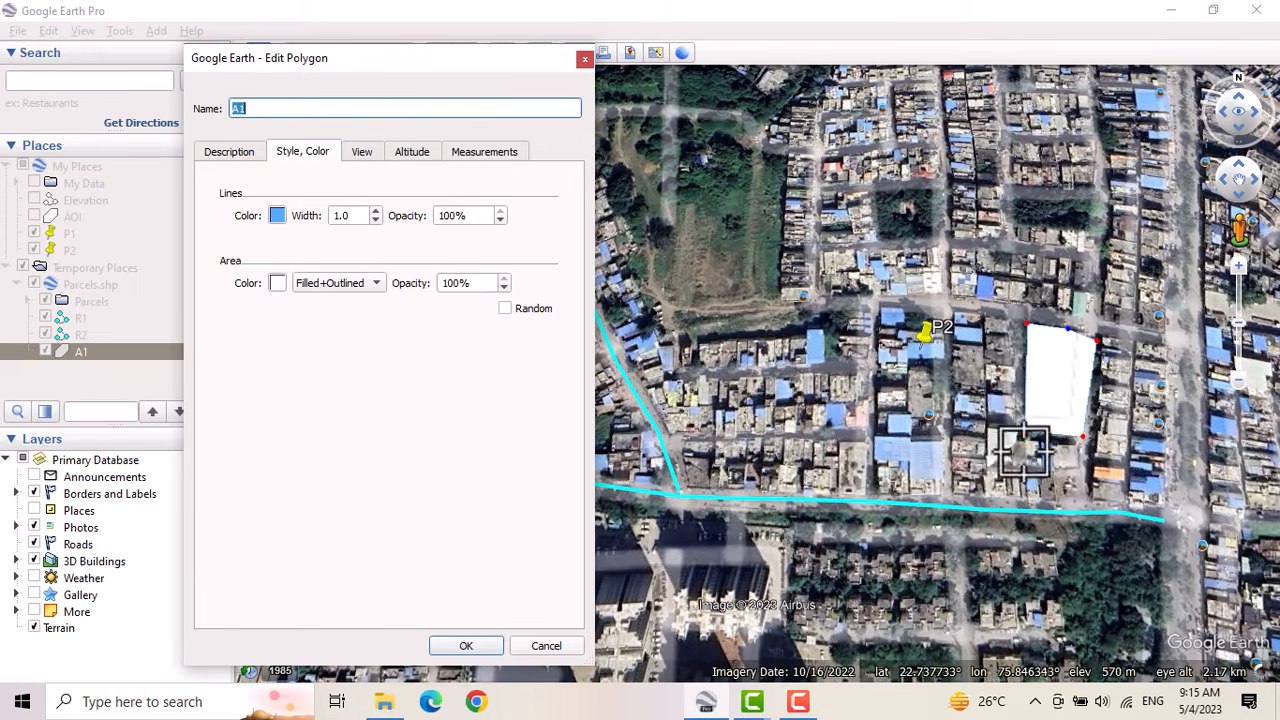
left_click(279, 283)
left_click(270, 319)
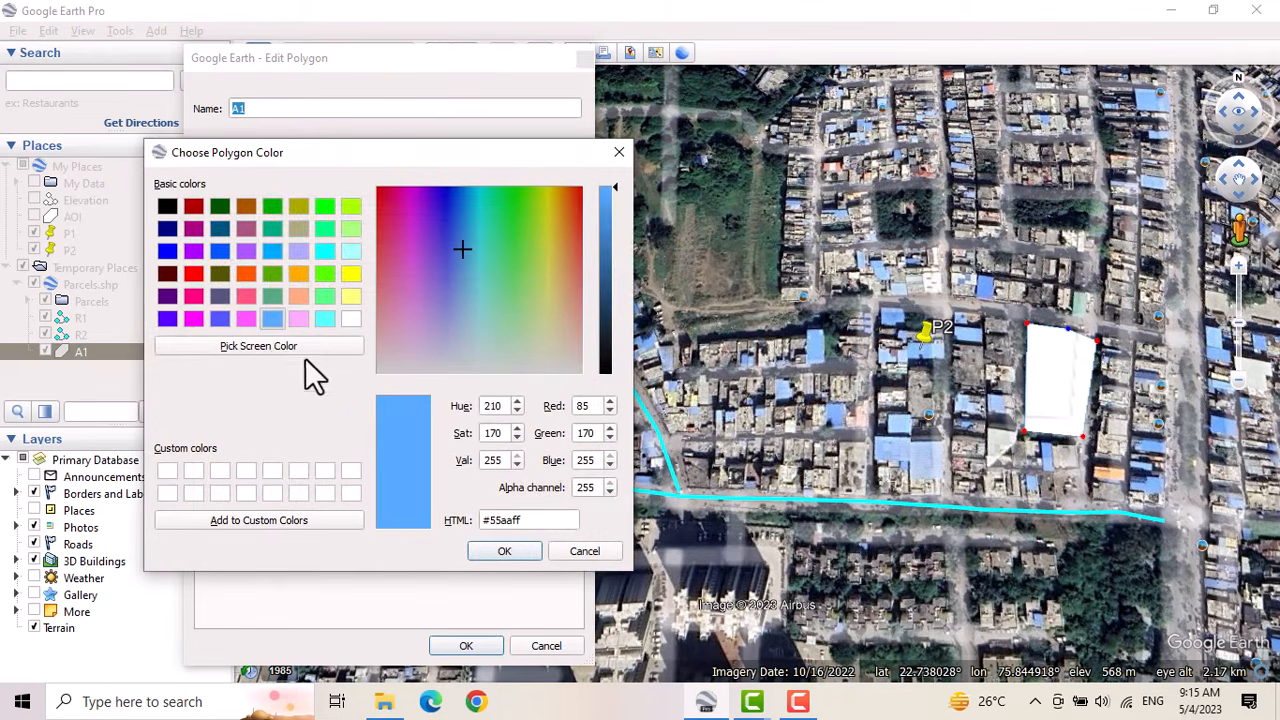
left_click(505, 552)
left_click(466, 645)
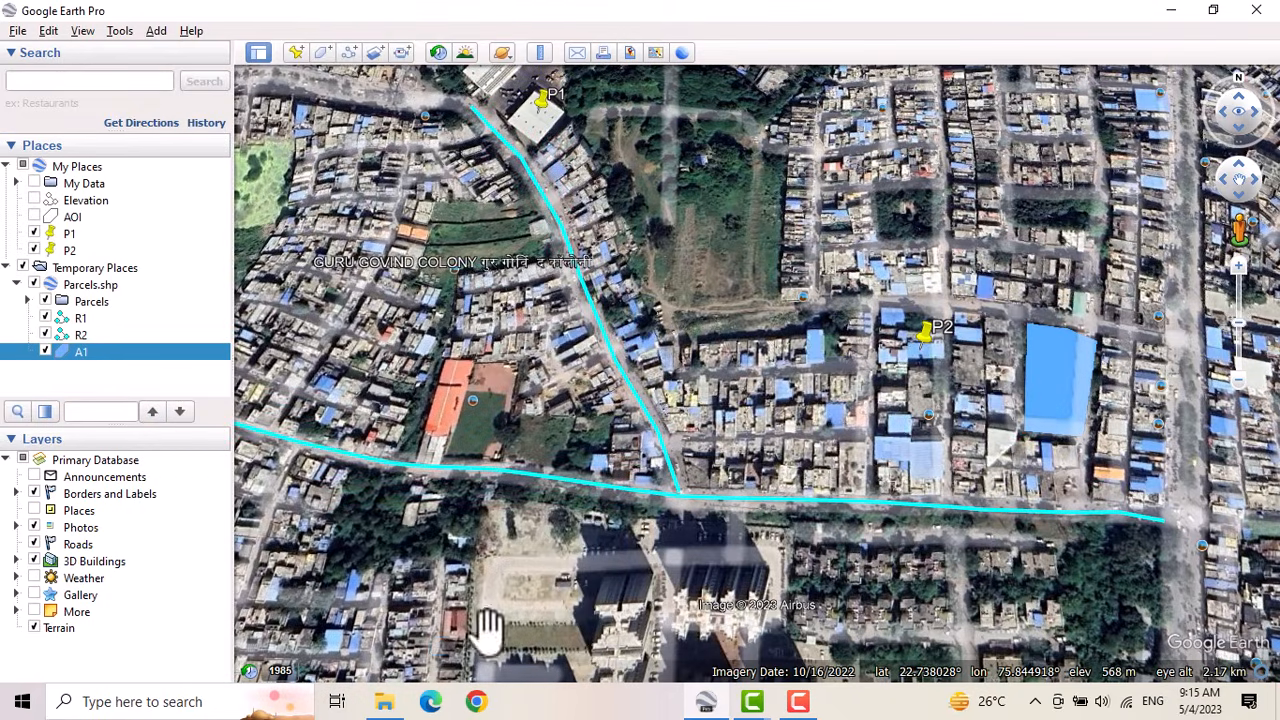
Step: Start a new polygon named A2, keeping the large green open area east of P1 uncovered
left_click_drag(991, 371, 1020, 355)
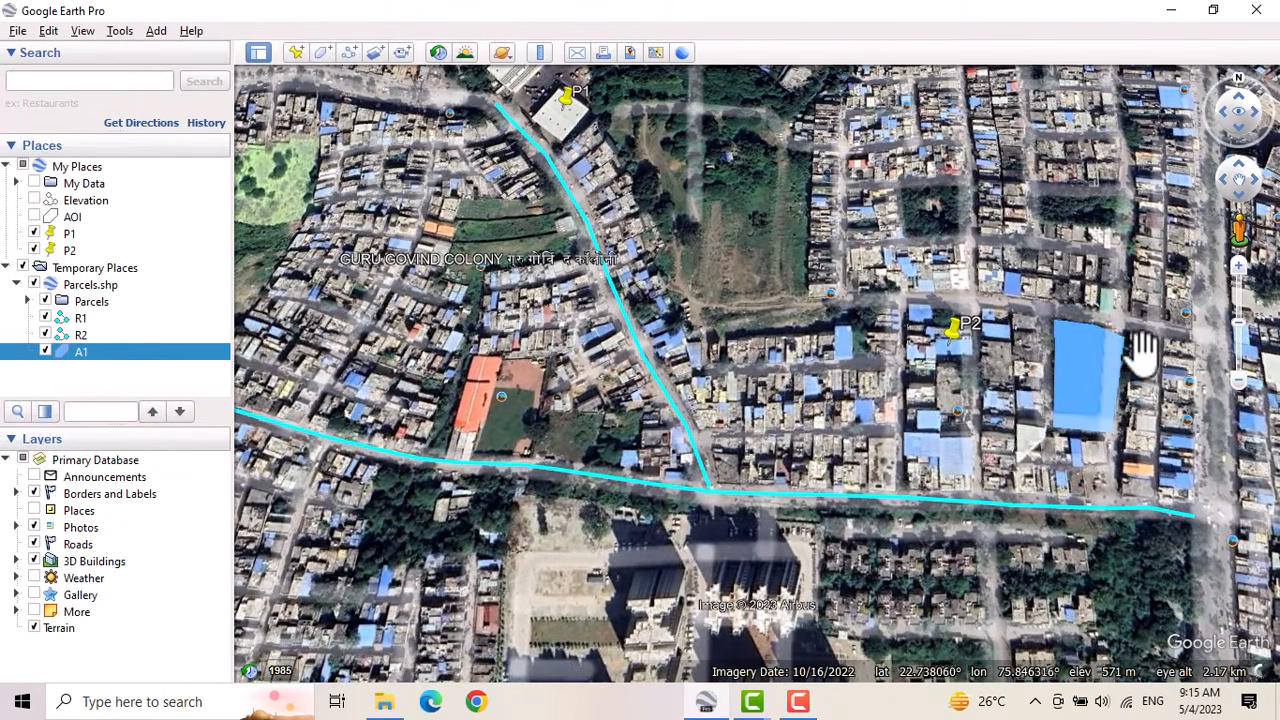
left_click_drag(1100, 320, 1006, 345)
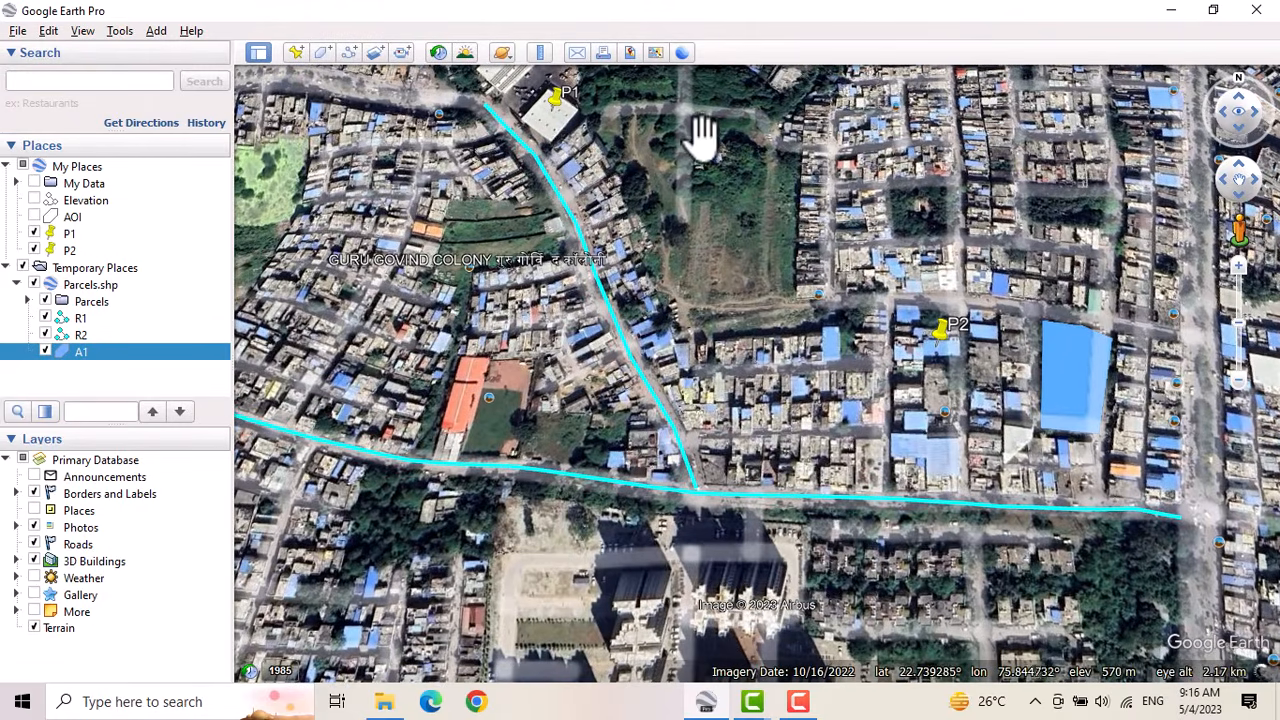
left_click_drag(700, 129, 748, 225)
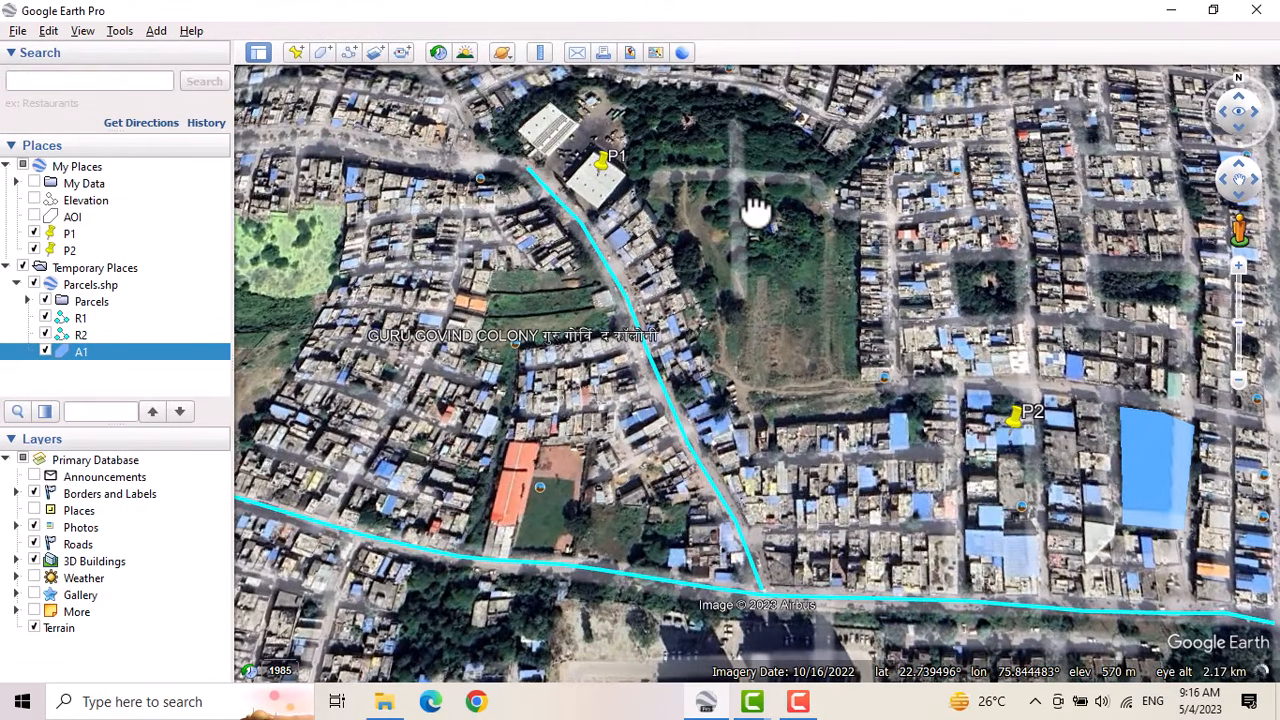
left_click(322, 52)
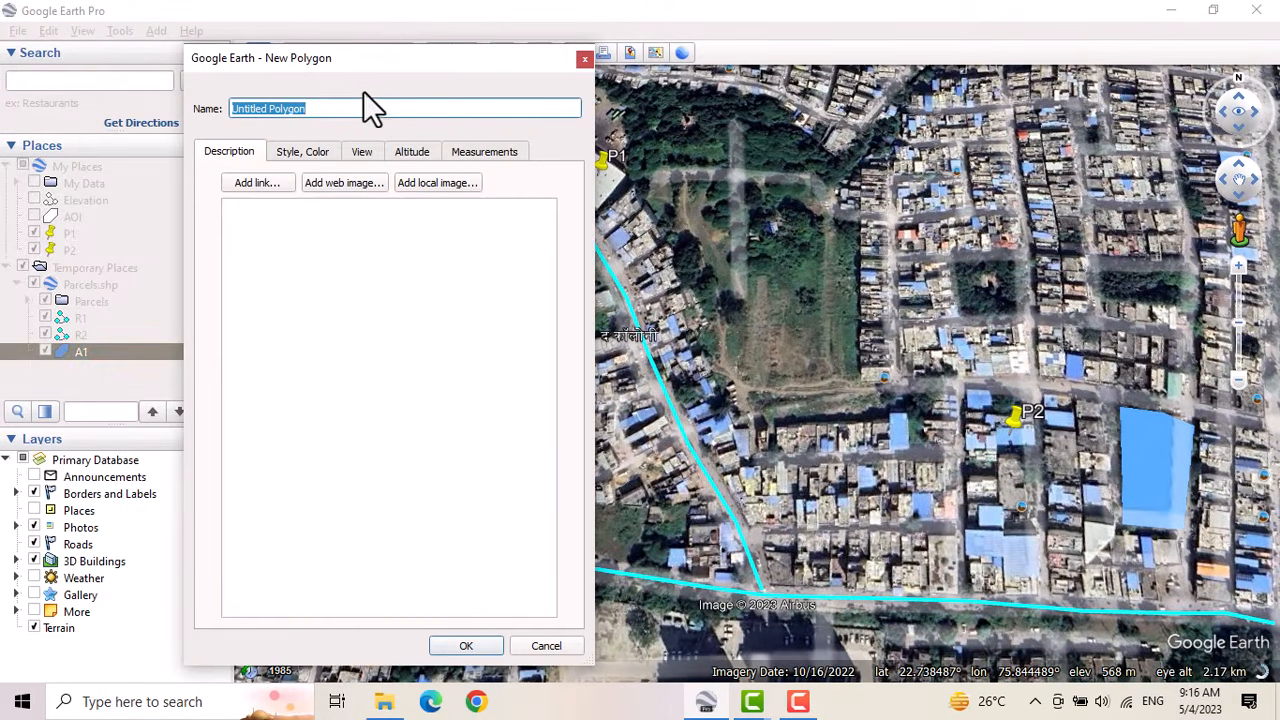
type("A2")
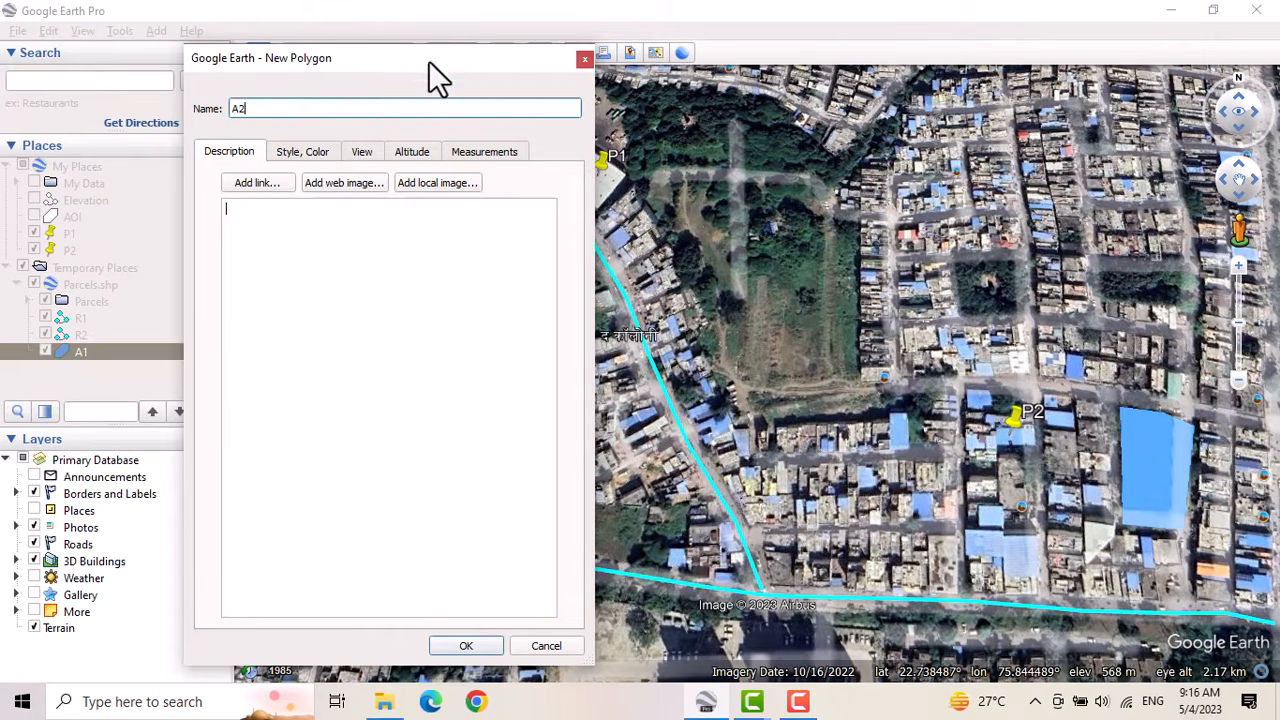
left_click_drag(430, 62, 262, 50)
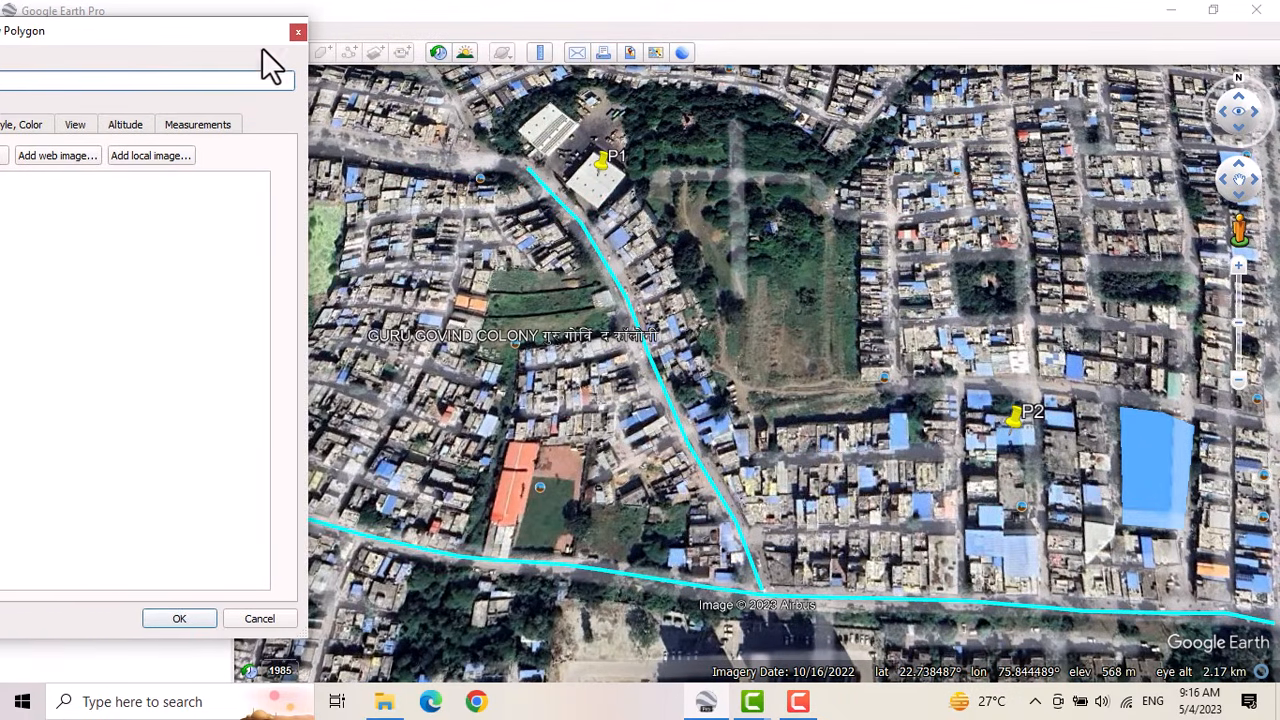
Step: Trace polygon A2 around the boundary of the large green open area east of P1 and save it
left_click(646, 190)
left_click(712, 290)
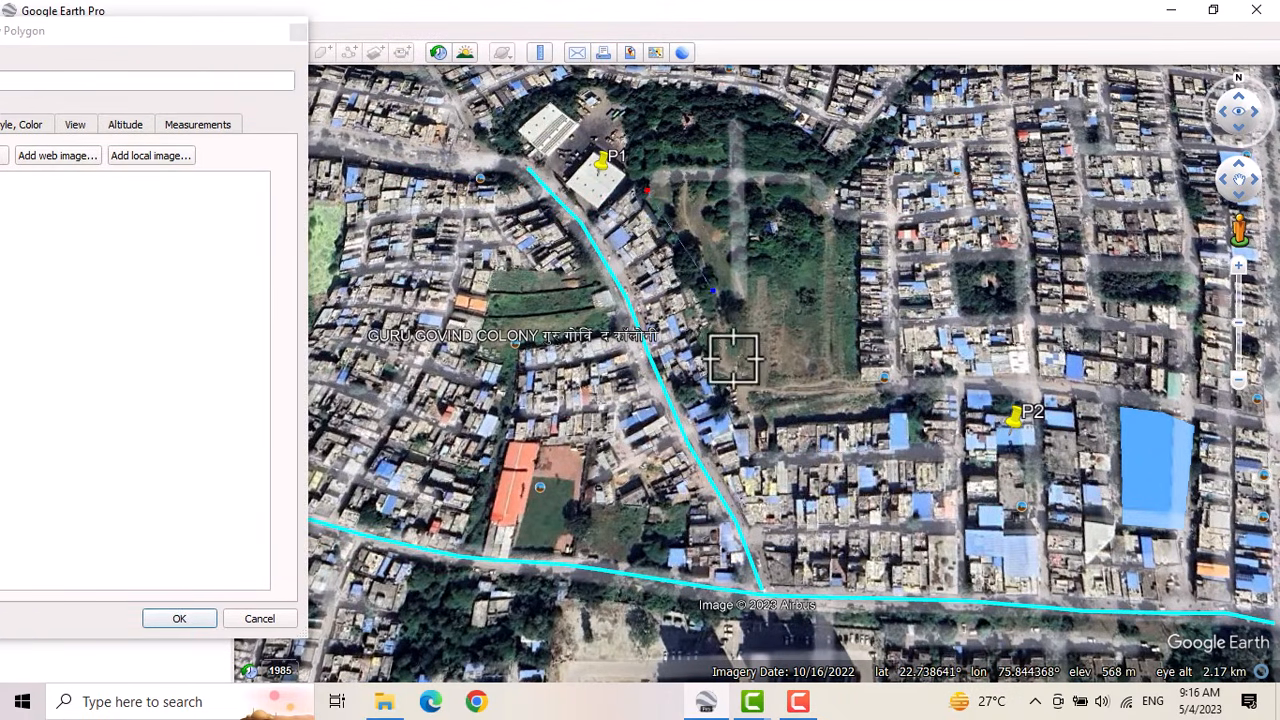
left_click(738, 375)
left_click(850, 375)
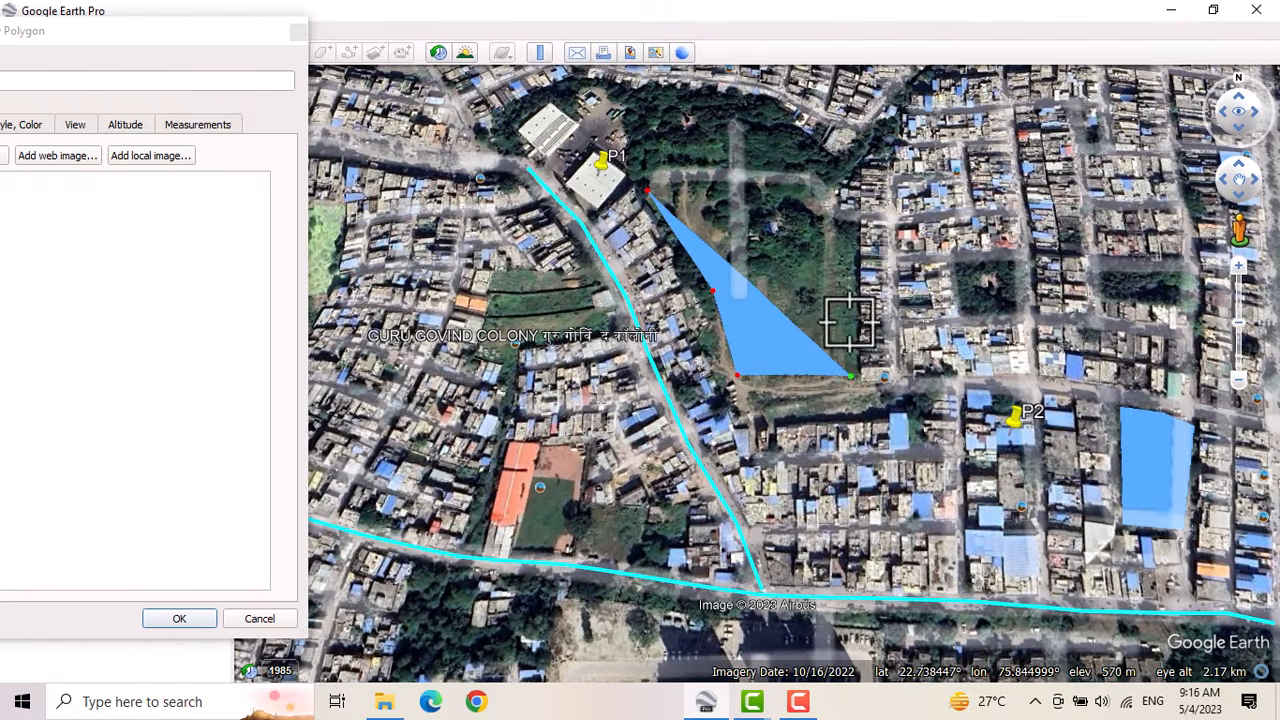
left_click(853, 217)
left_click(824, 200)
left_click(818, 181)
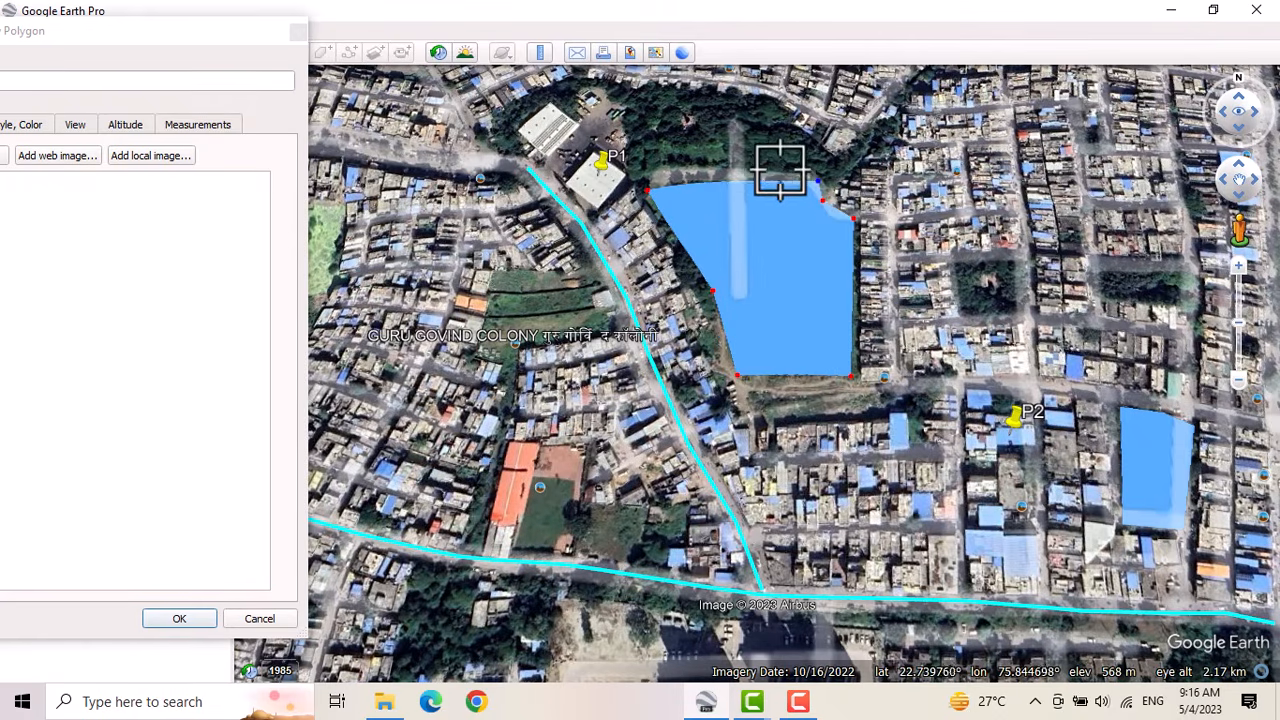
left_click(746, 172)
left_click(669, 170)
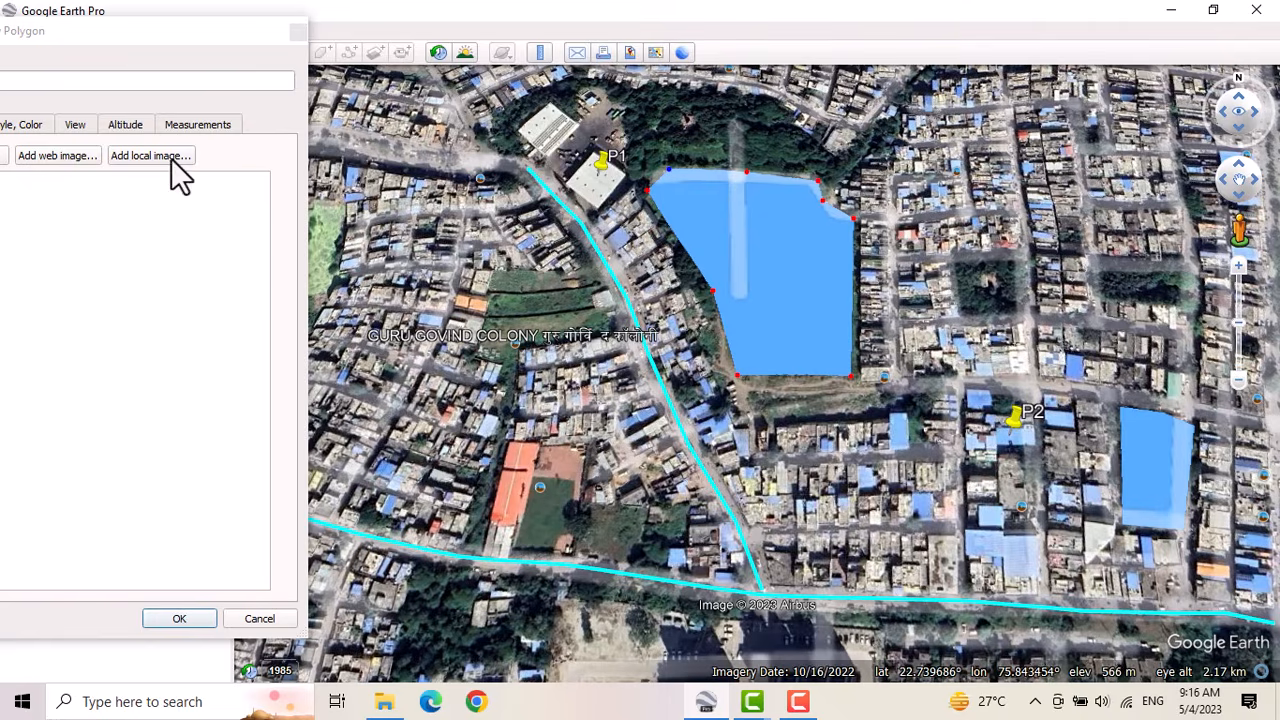
left_click_drag(114, 35, 478, 30)
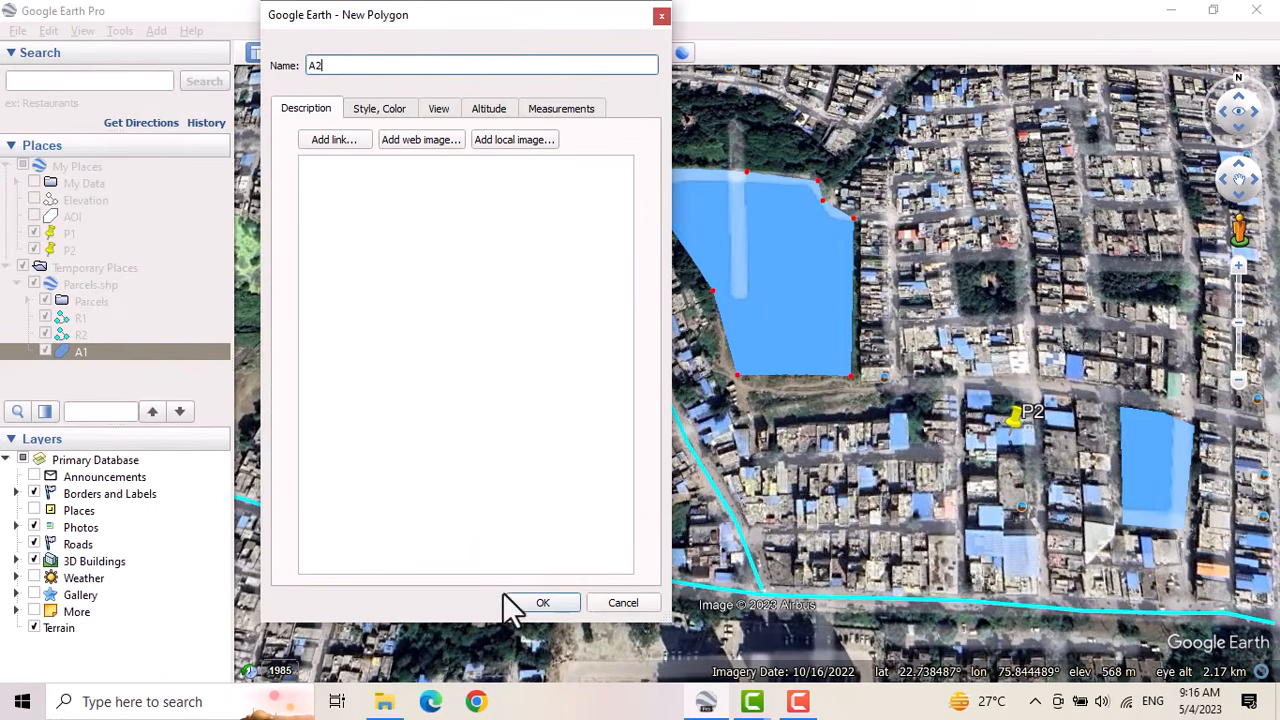
left_click(543, 604)
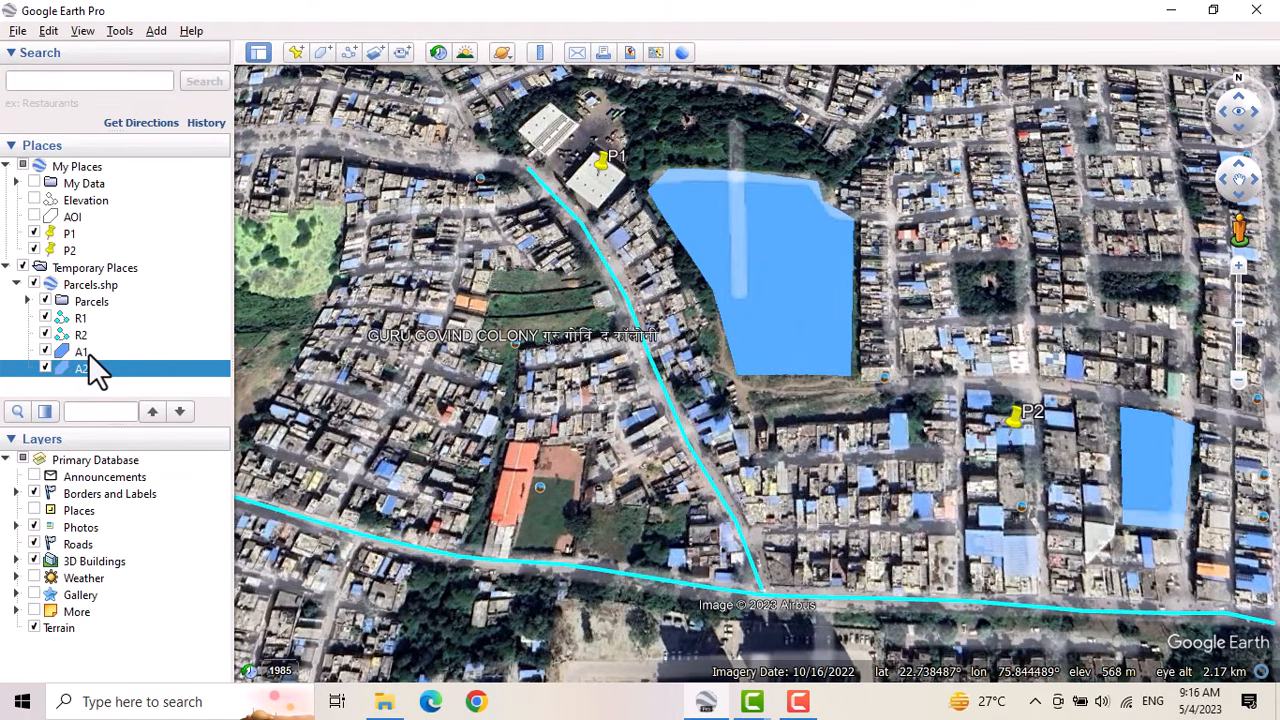
Step: Change the icon of placemark P1 to the real estate sign (realestate.png) and save the placemark
right_click(68, 236)
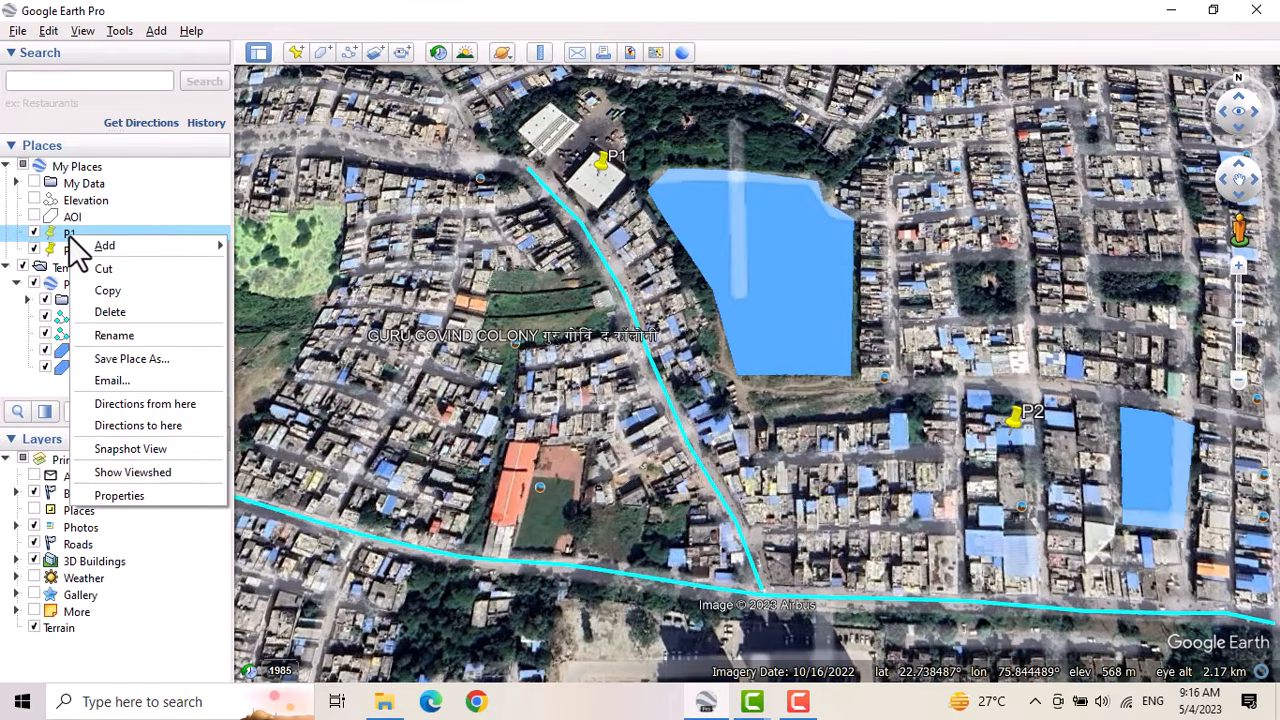
left_click(100, 495)
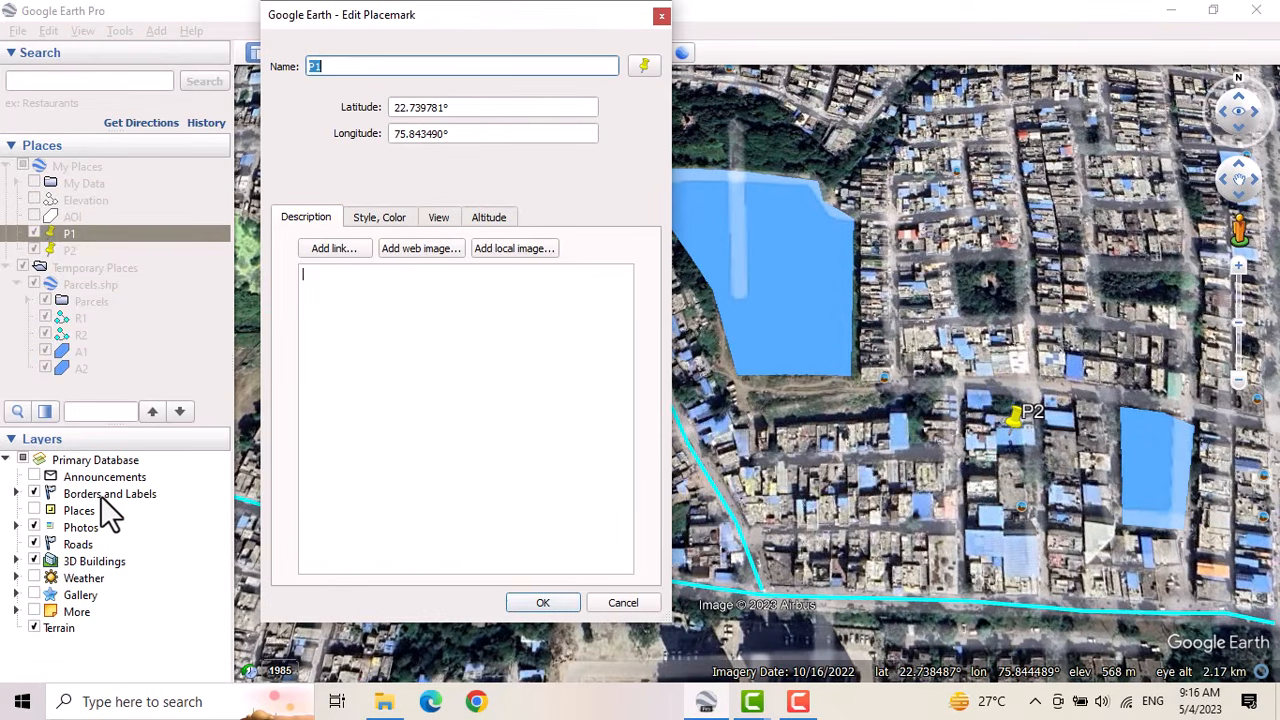
left_click(373, 217)
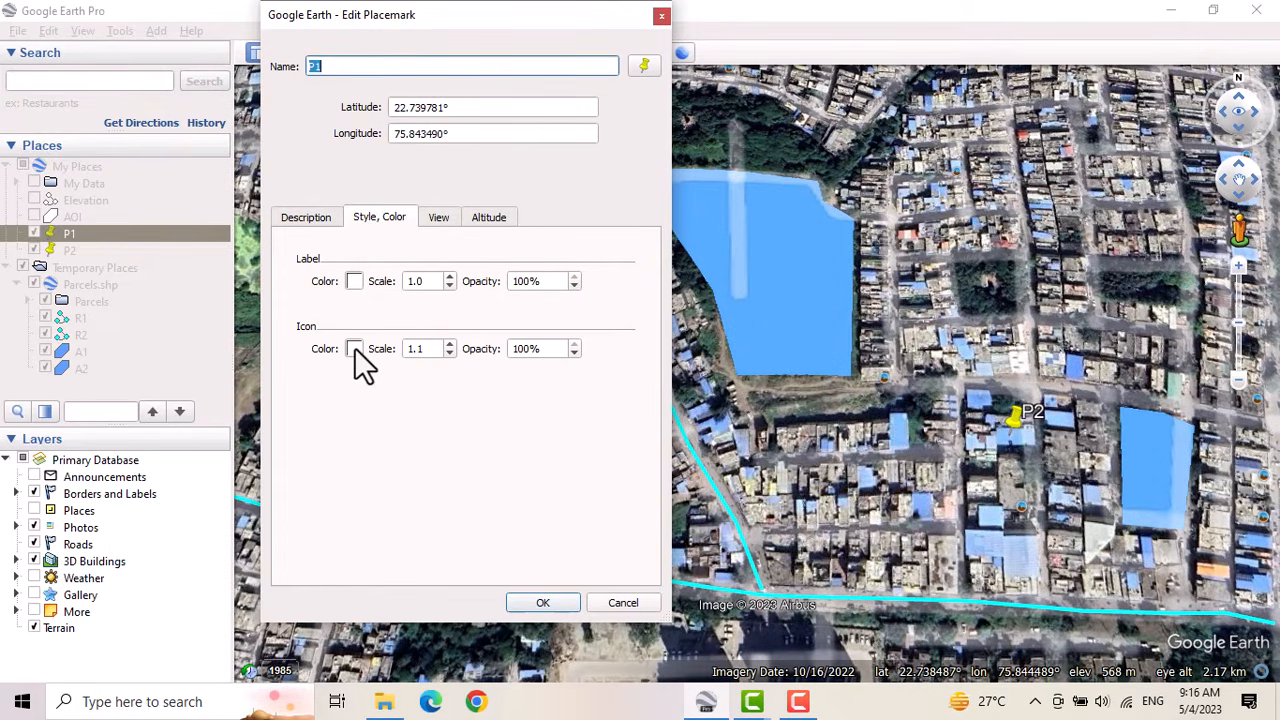
left_click(645, 67)
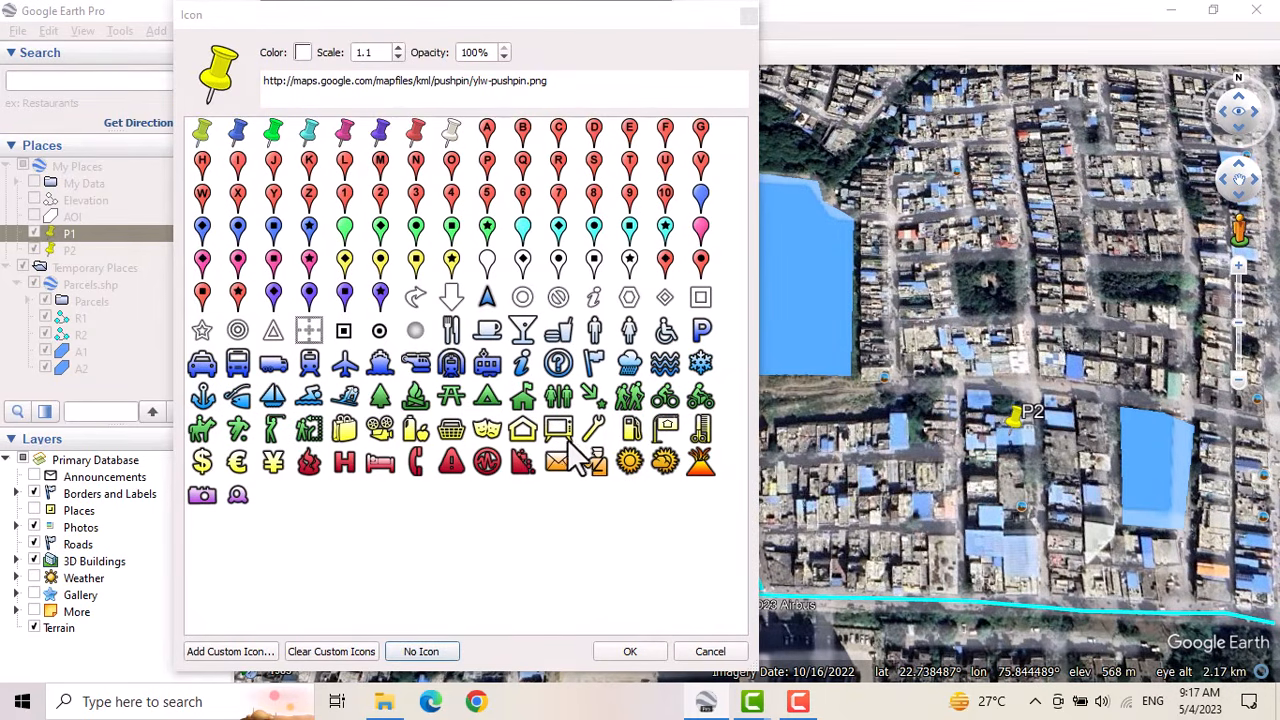
left_click(665, 429)
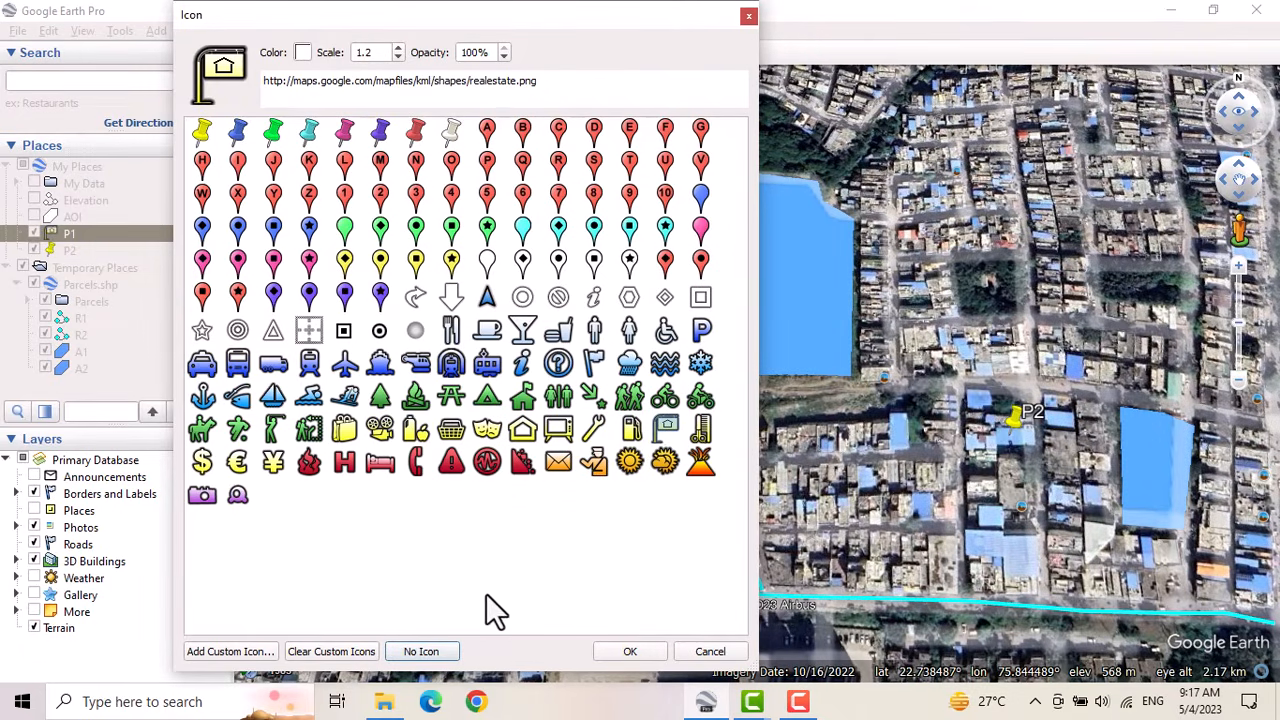
left_click(628, 651)
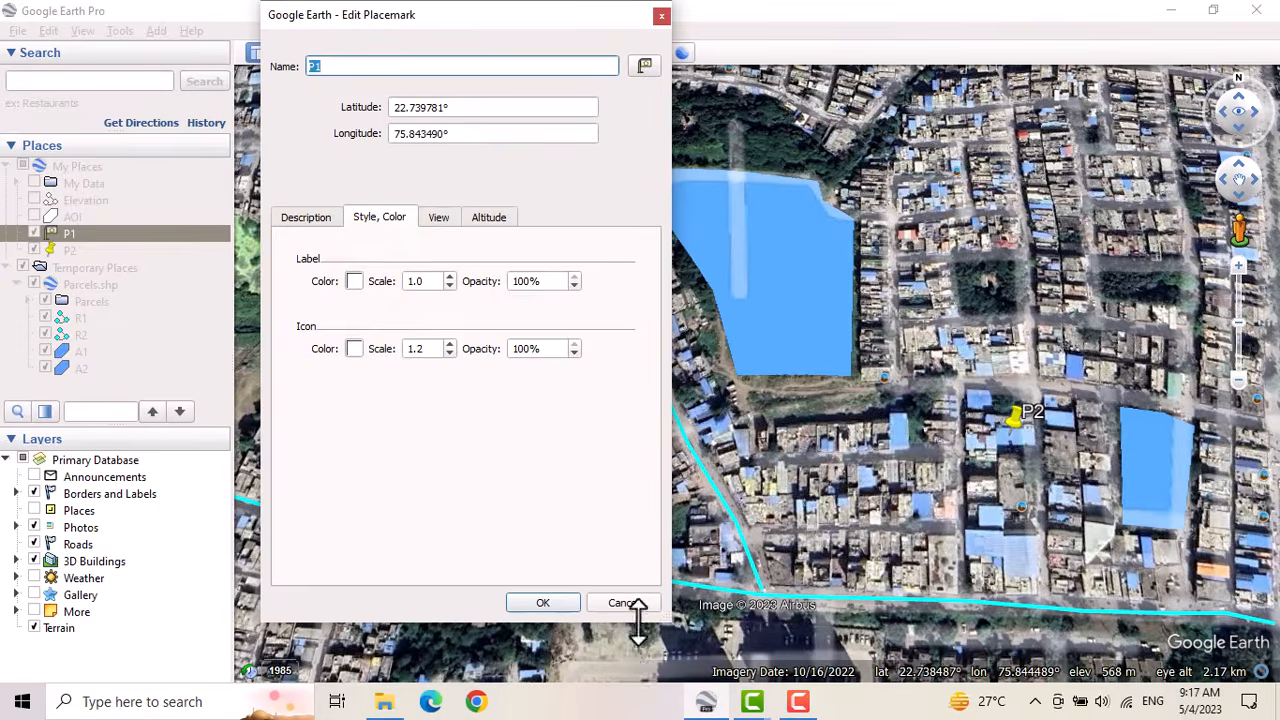
left_click(539, 604)
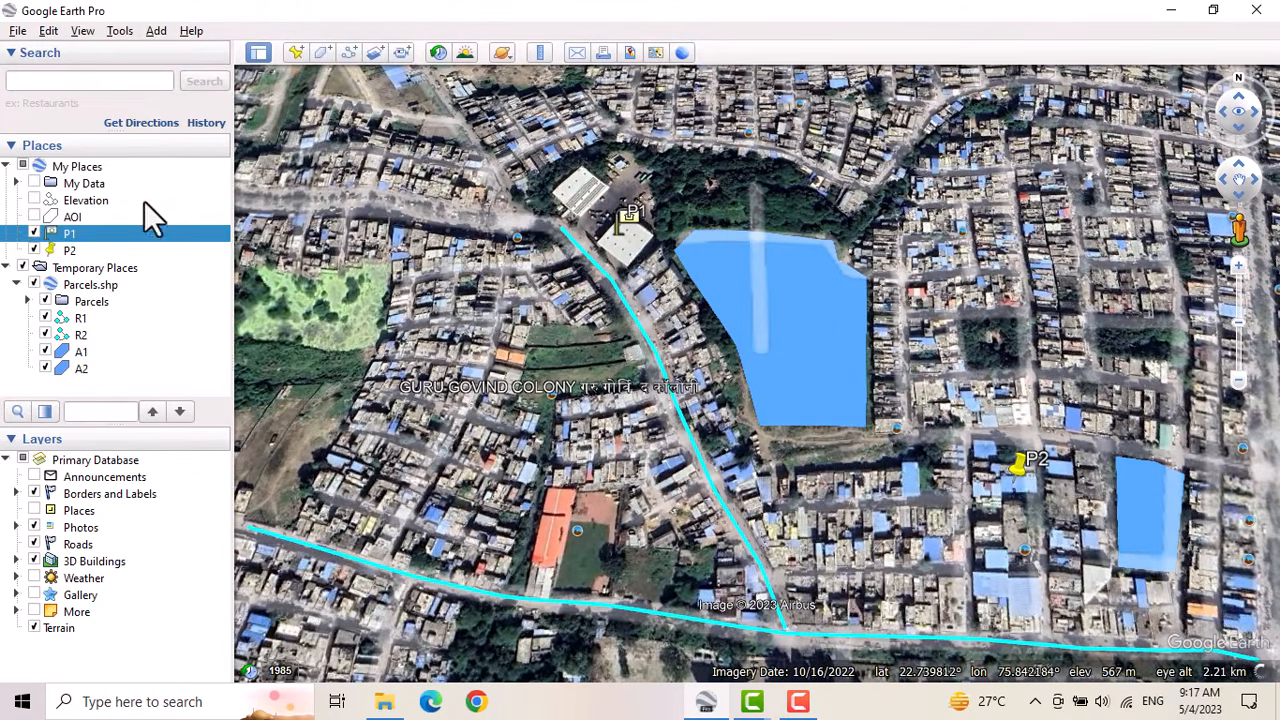
Step: Enlarge the real estate icon of placemark P1 to a scale well above 1.8 and save the placemark
right_click(71, 231)
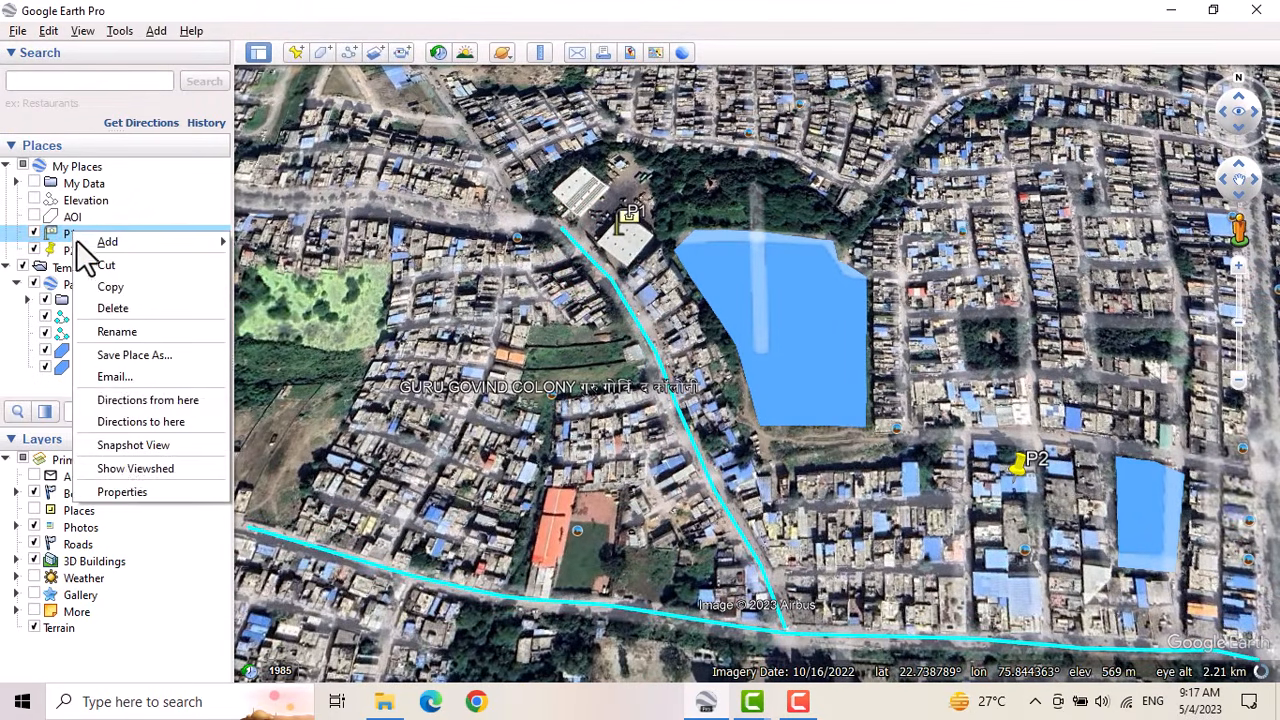
left_click(138, 490)
left_click(646, 65)
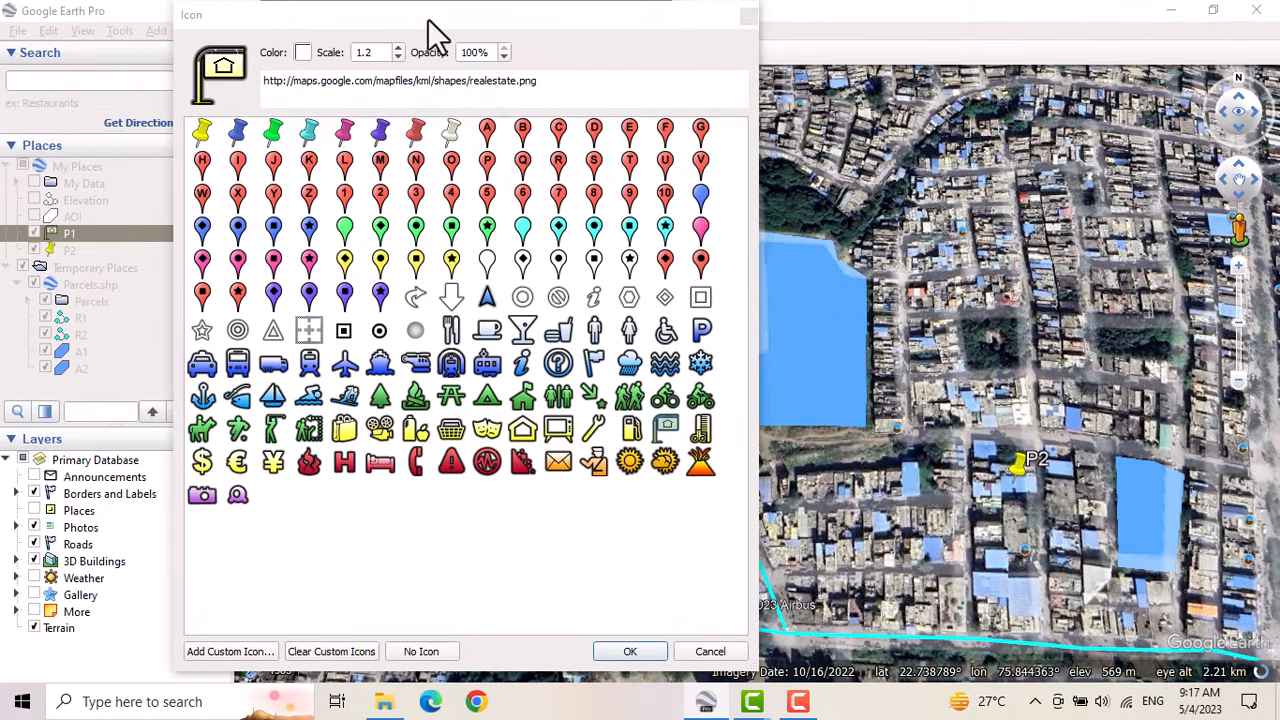
left_click_drag(428, 23, 368, 32)
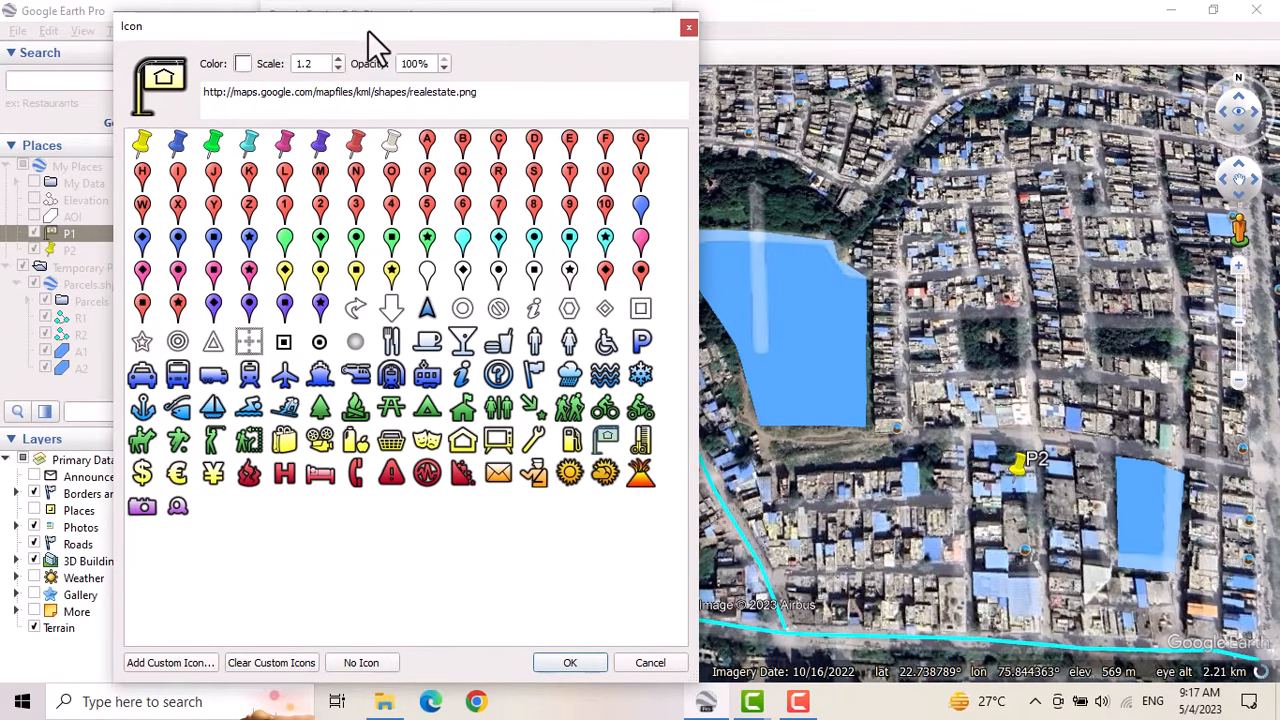
left_click(341, 60)
left_click(341, 60)
left_click(341, 60)
left_click(341, 60)
left_click(341, 60)
left_click(341, 60)
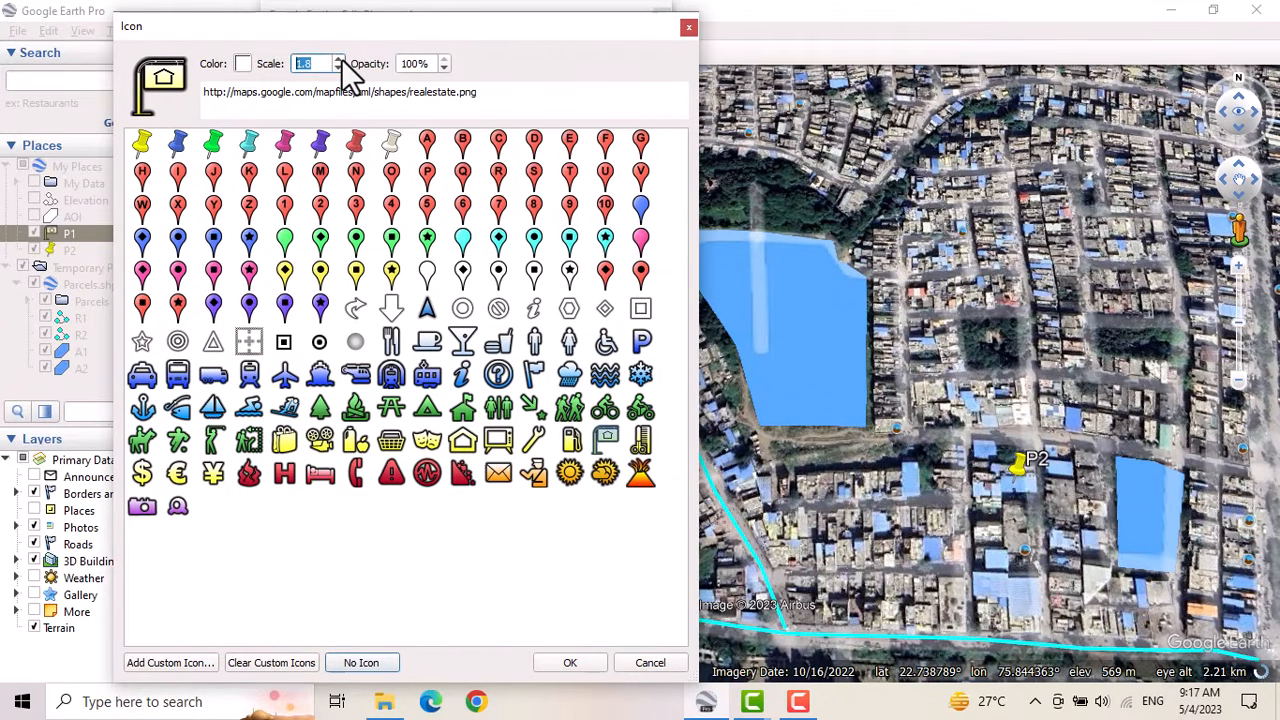
left_click(341, 60)
left_click(341, 60)
left_click(341, 60)
left_click(341, 60)
left_click(341, 60)
left_click(341, 60)
left_click(341, 60)
left_click(341, 60)
left_click(570, 663)
left_click(548, 603)
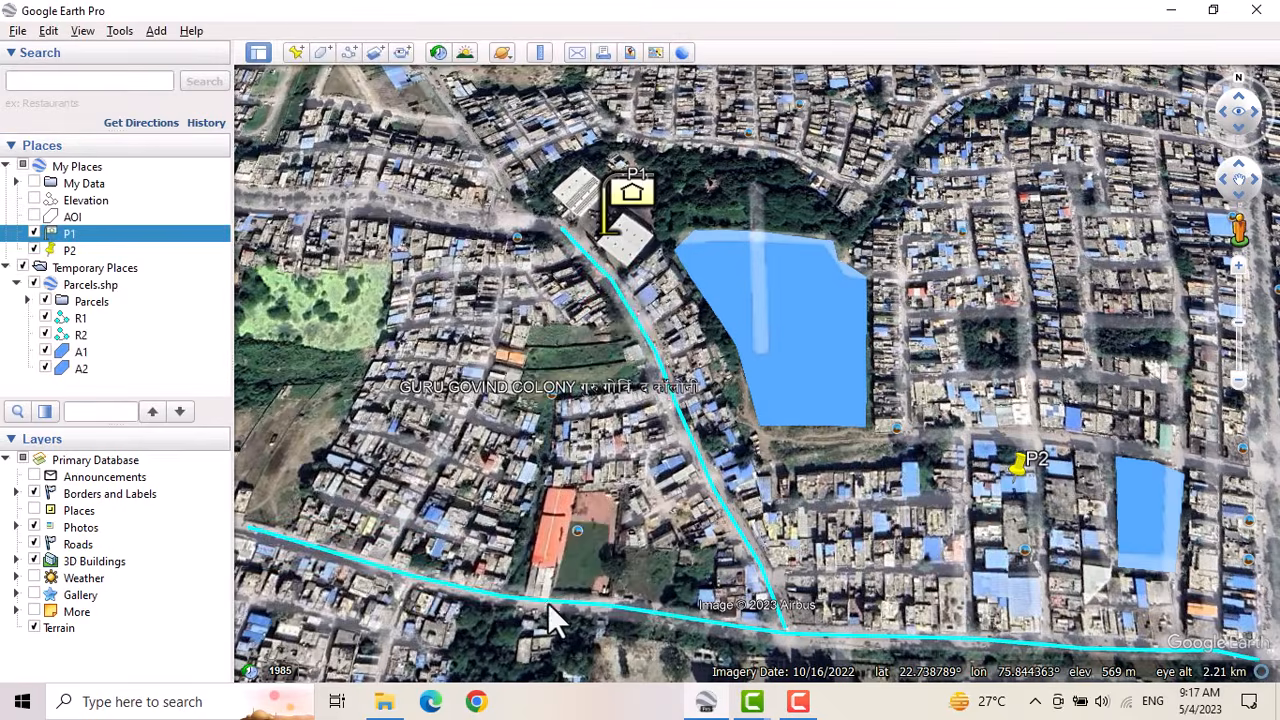
Step: Change the line color of path R1 to orange and save the path
scroll(612, 316, "down", 3)
scroll(663, 235, "up", 2)
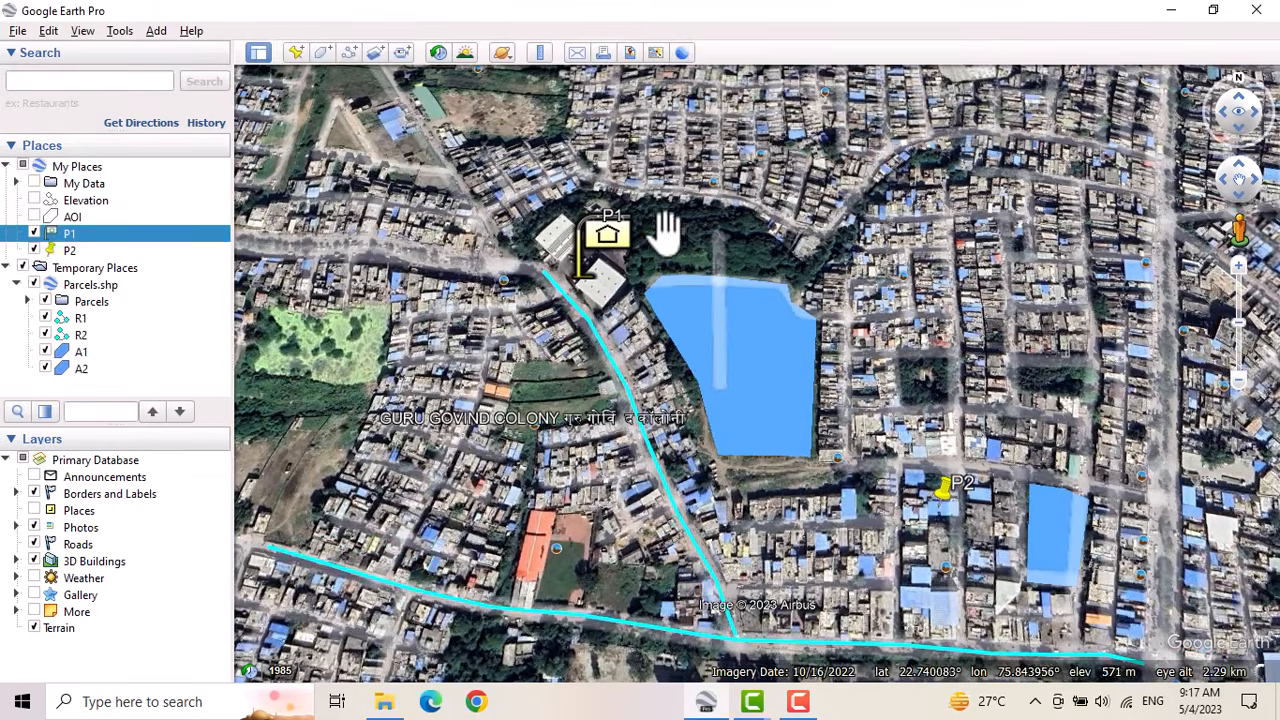
left_click_drag(720, 410, 755, 343)
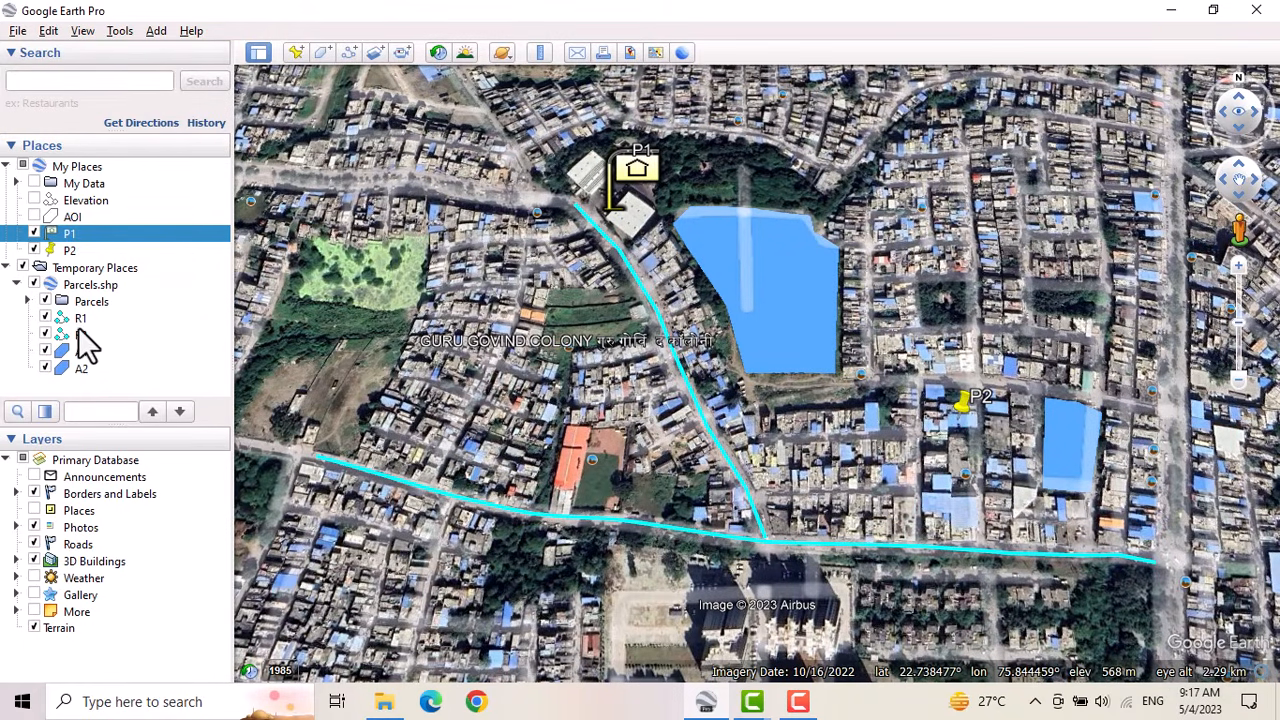
right_click(80, 318)
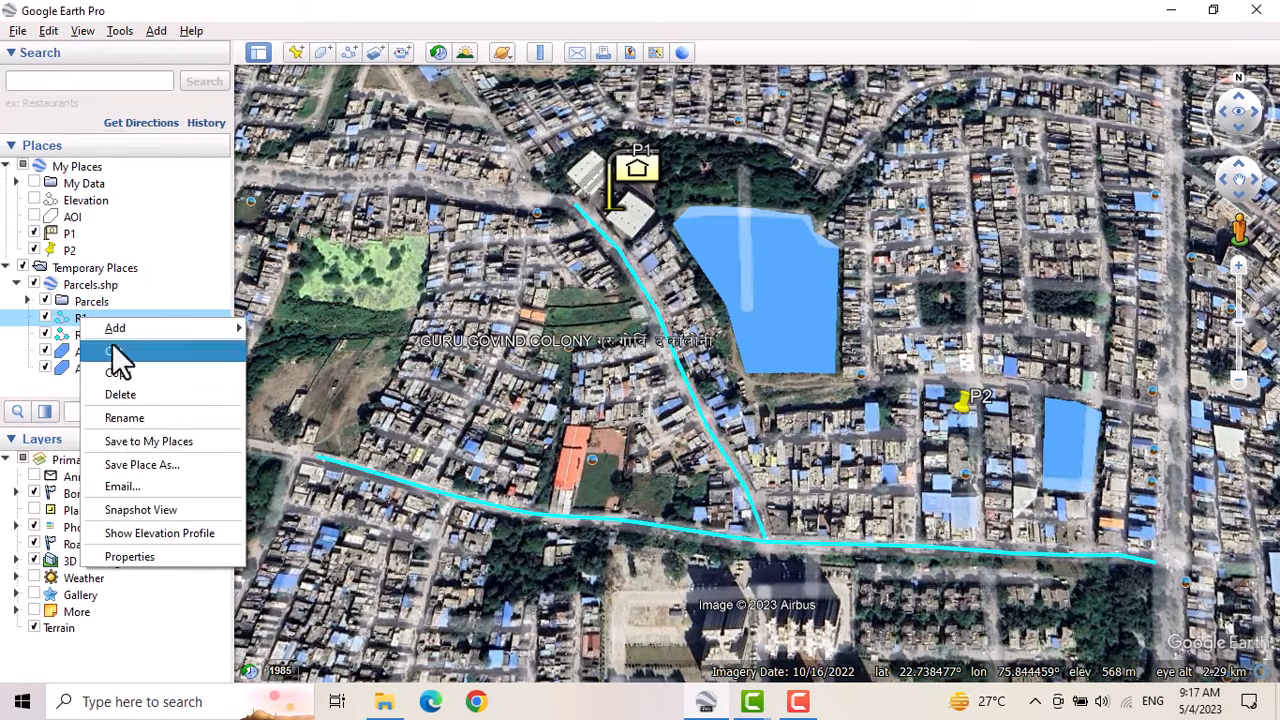
left_click(146, 550)
left_click(393, 112)
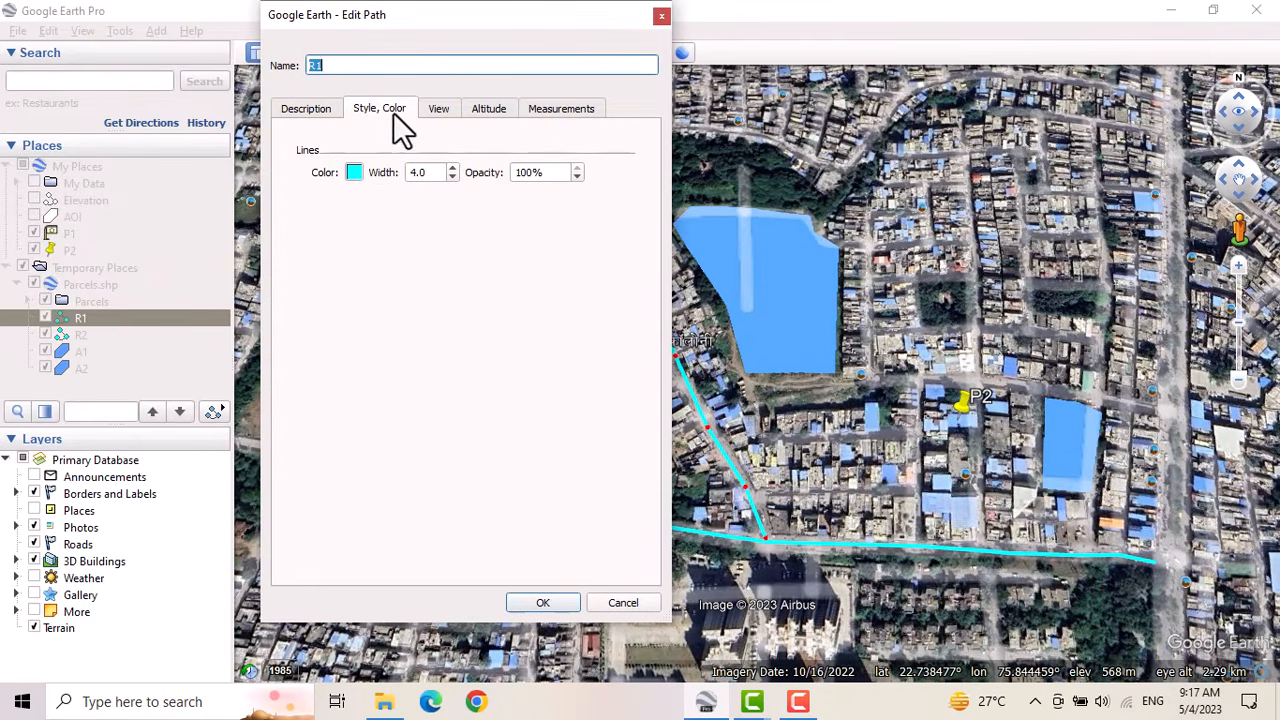
left_click(355, 174)
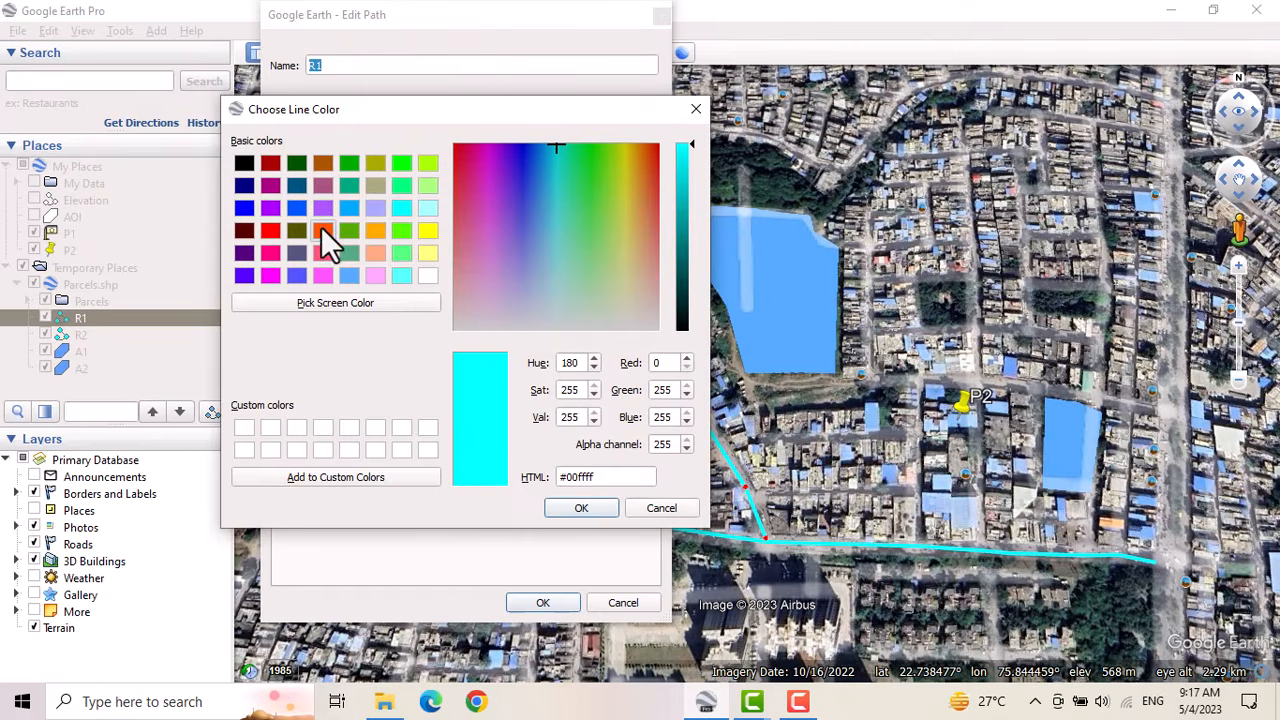
left_click(322, 230)
left_click(581, 508)
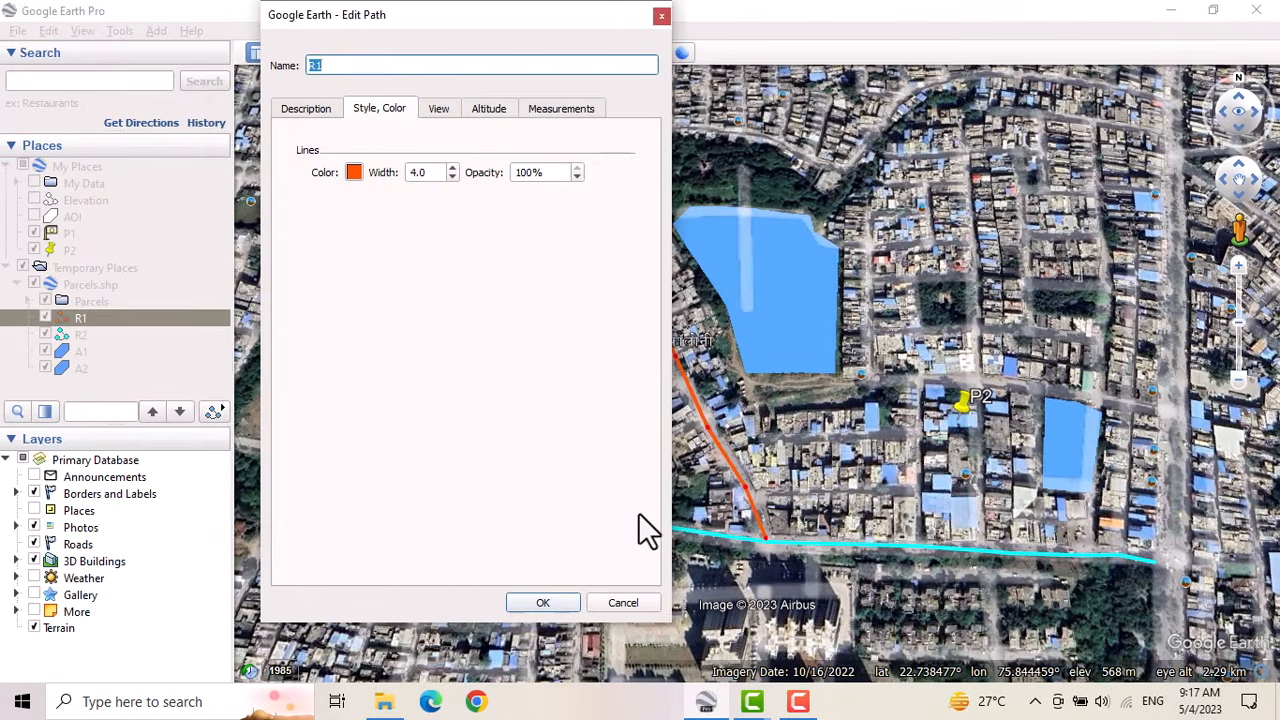
left_click(530, 604)
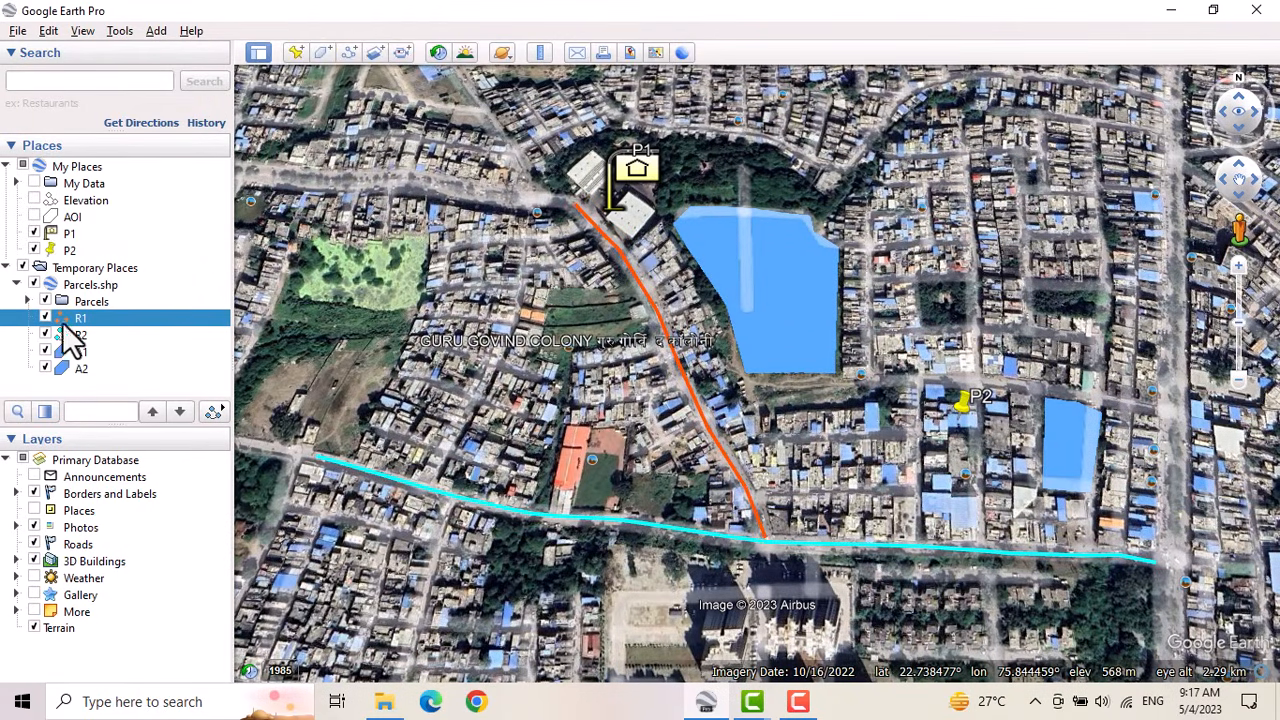
Step: Change the line color of path R2 to pink-magenta and save the path
right_click(95, 340)
left_click(130, 570)
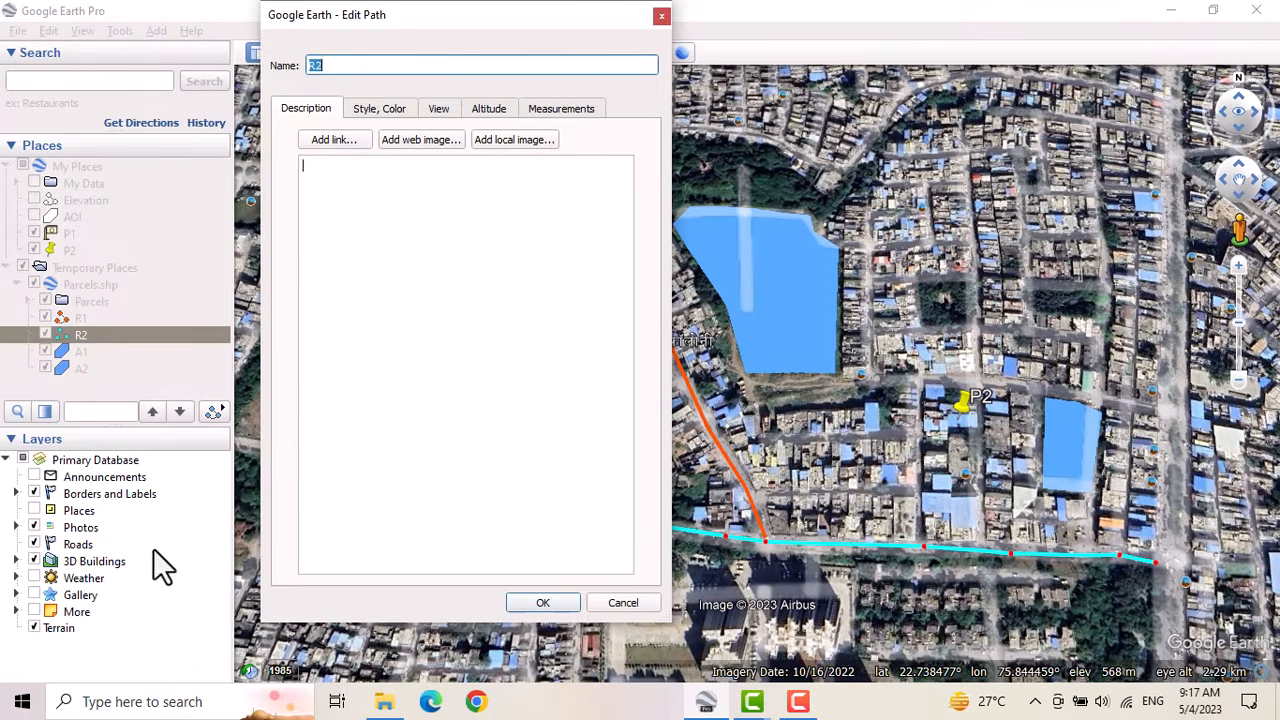
left_click(385, 110)
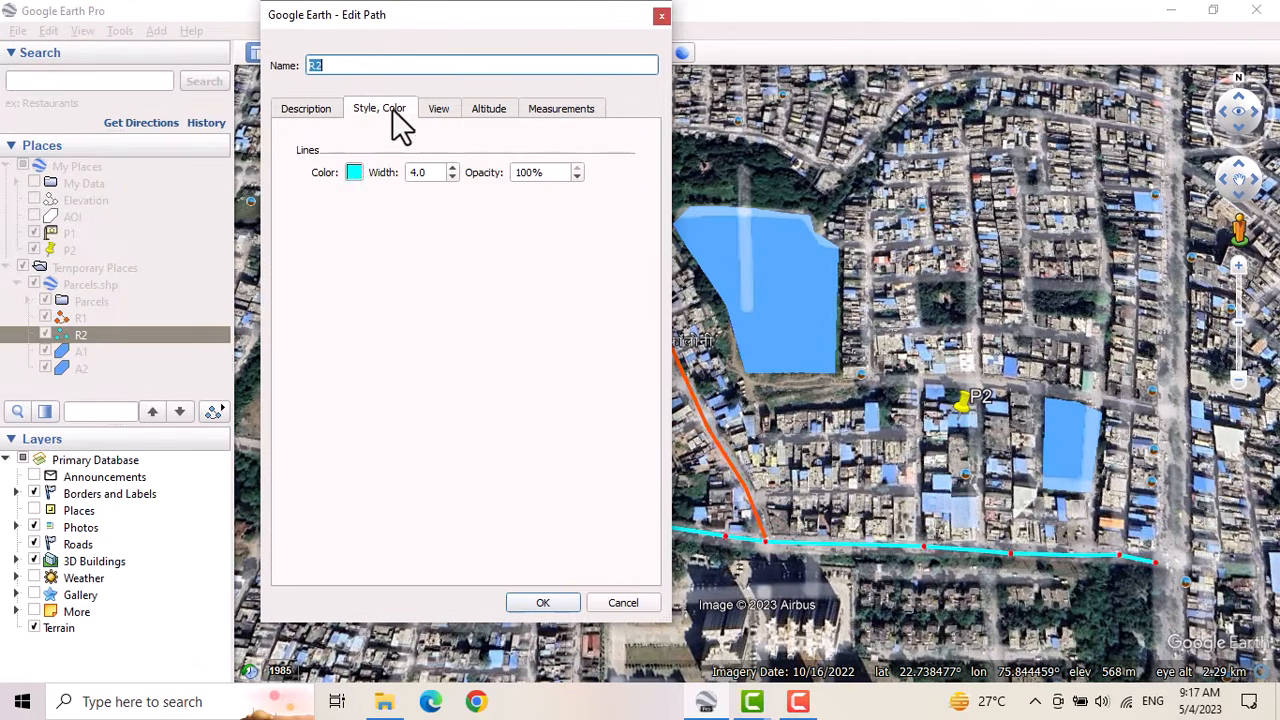
left_click(358, 172)
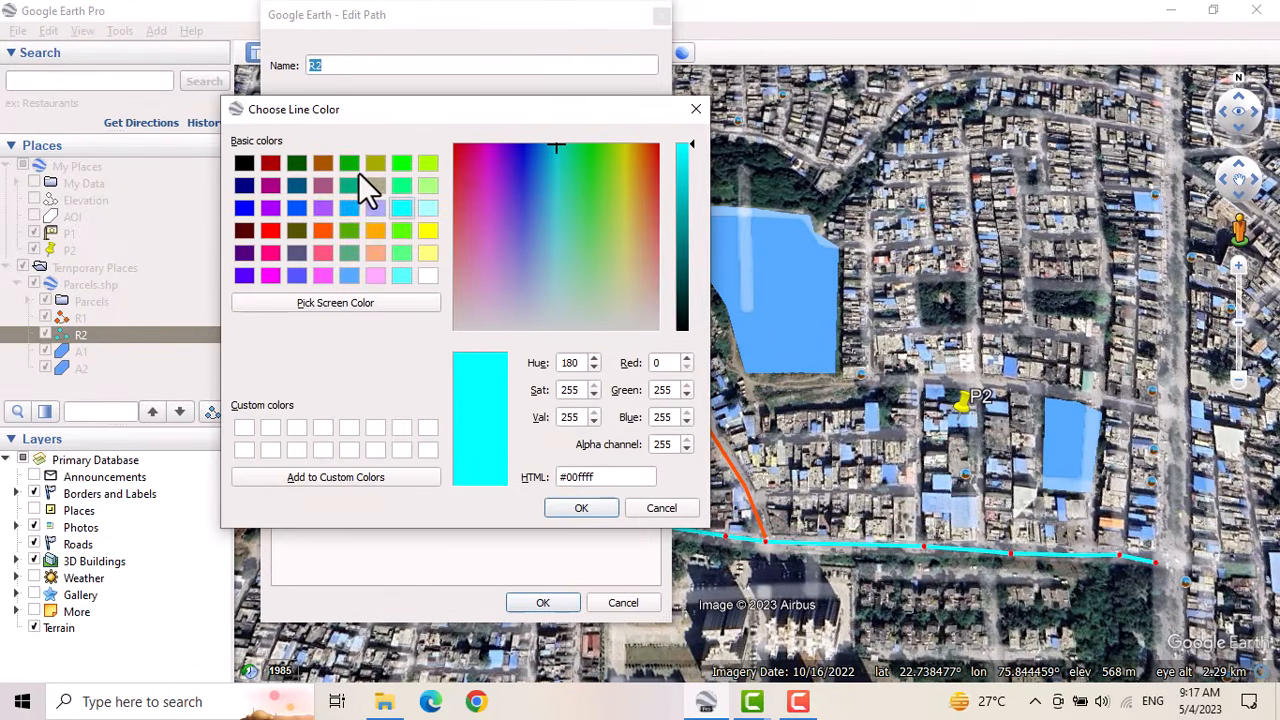
left_click(323, 275)
left_click(581, 508)
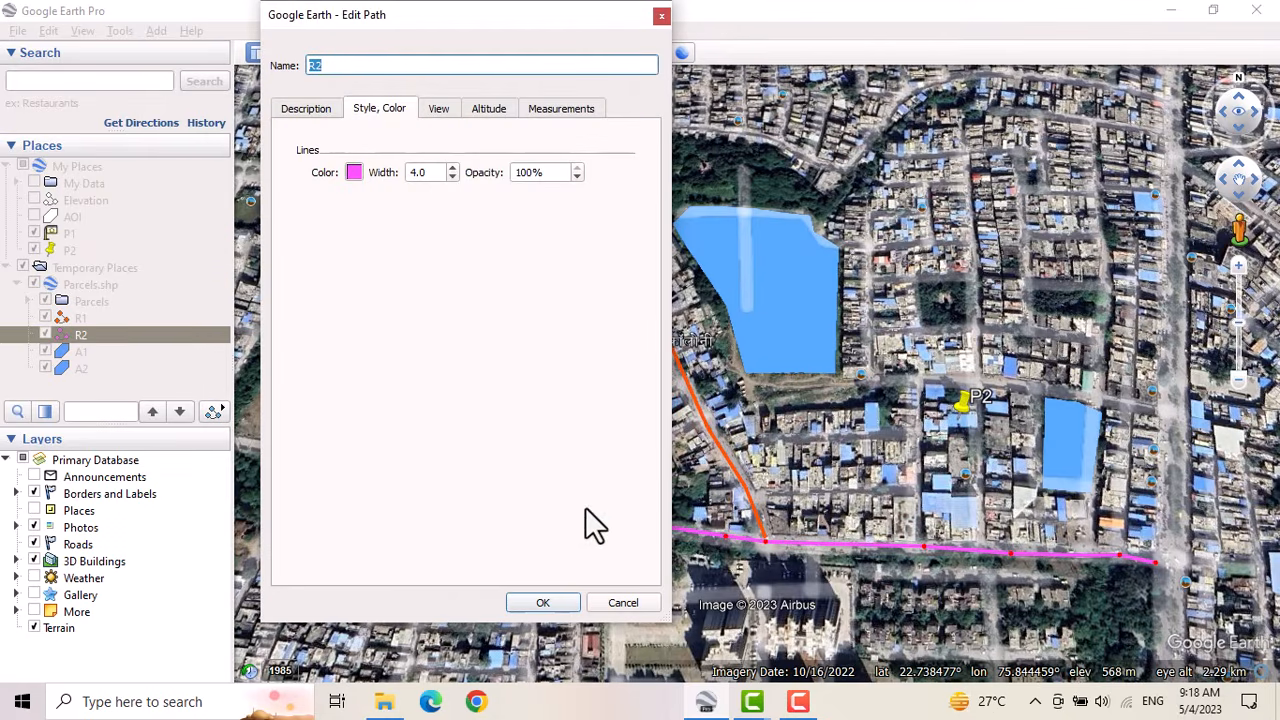
left_click(543, 602)
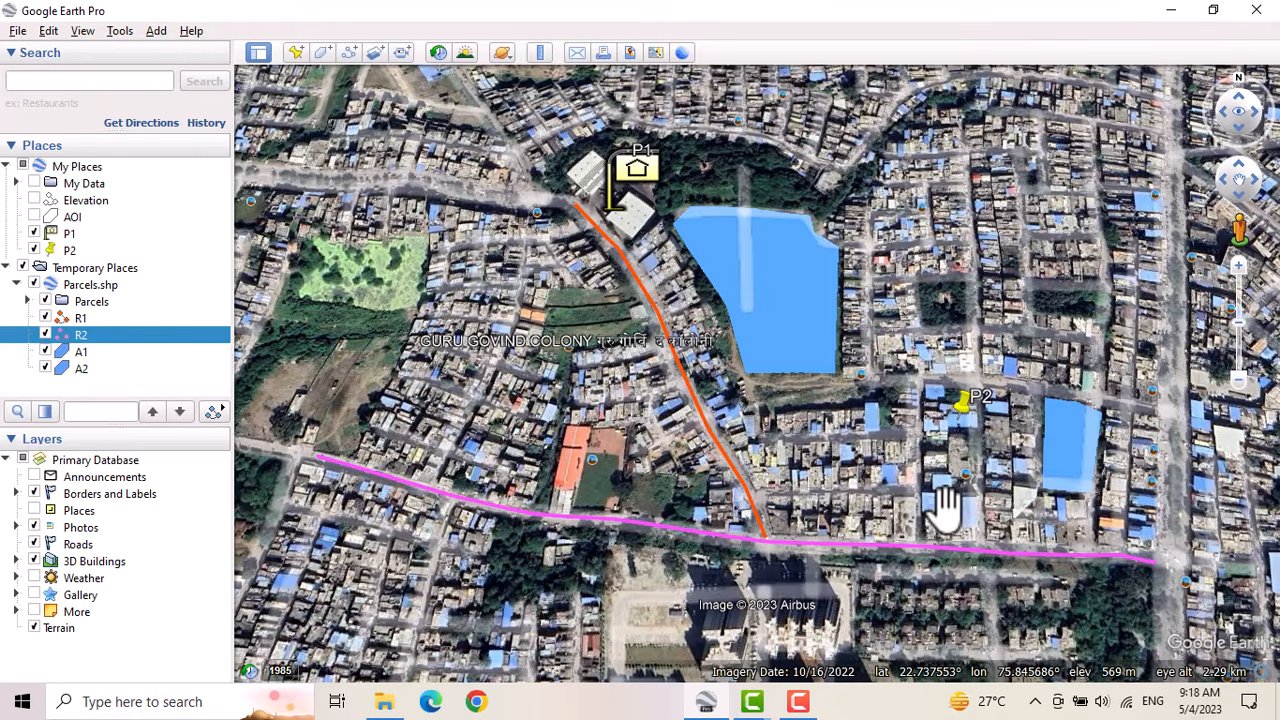
Step: Change the area fill color of polygon A2 to bright green and save the polygon
right_click(92, 369)
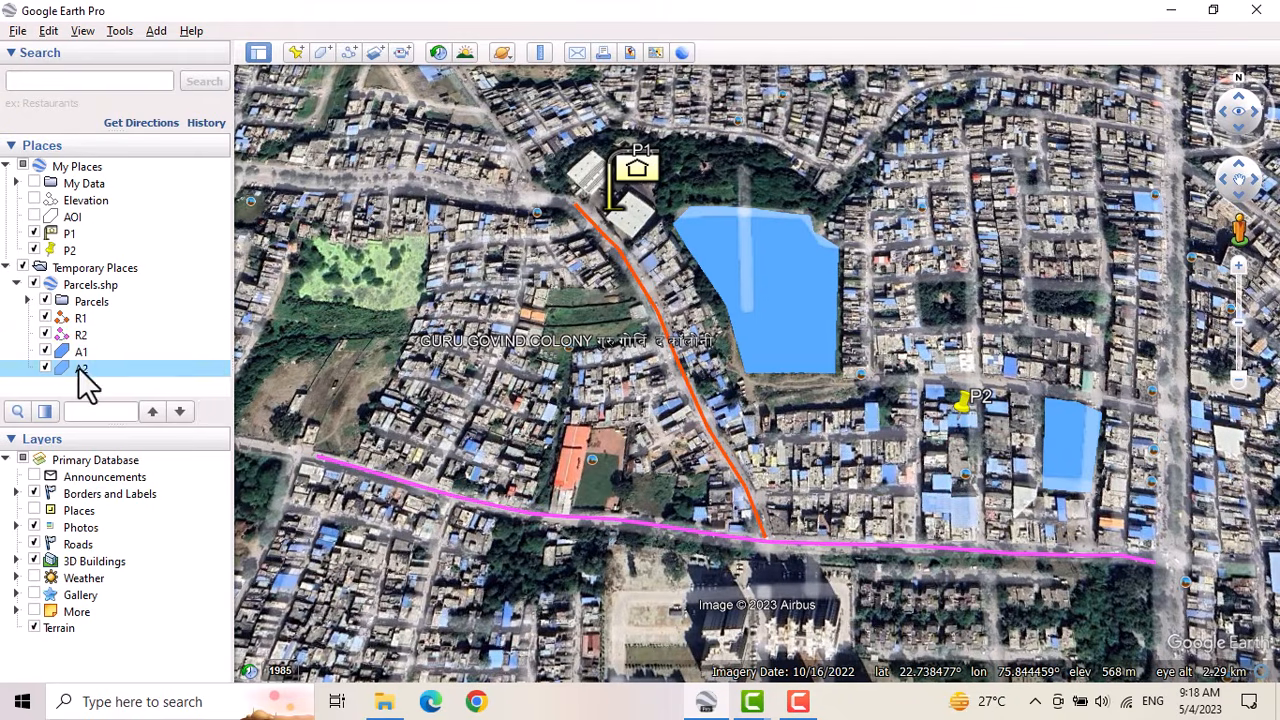
left_click(128, 577)
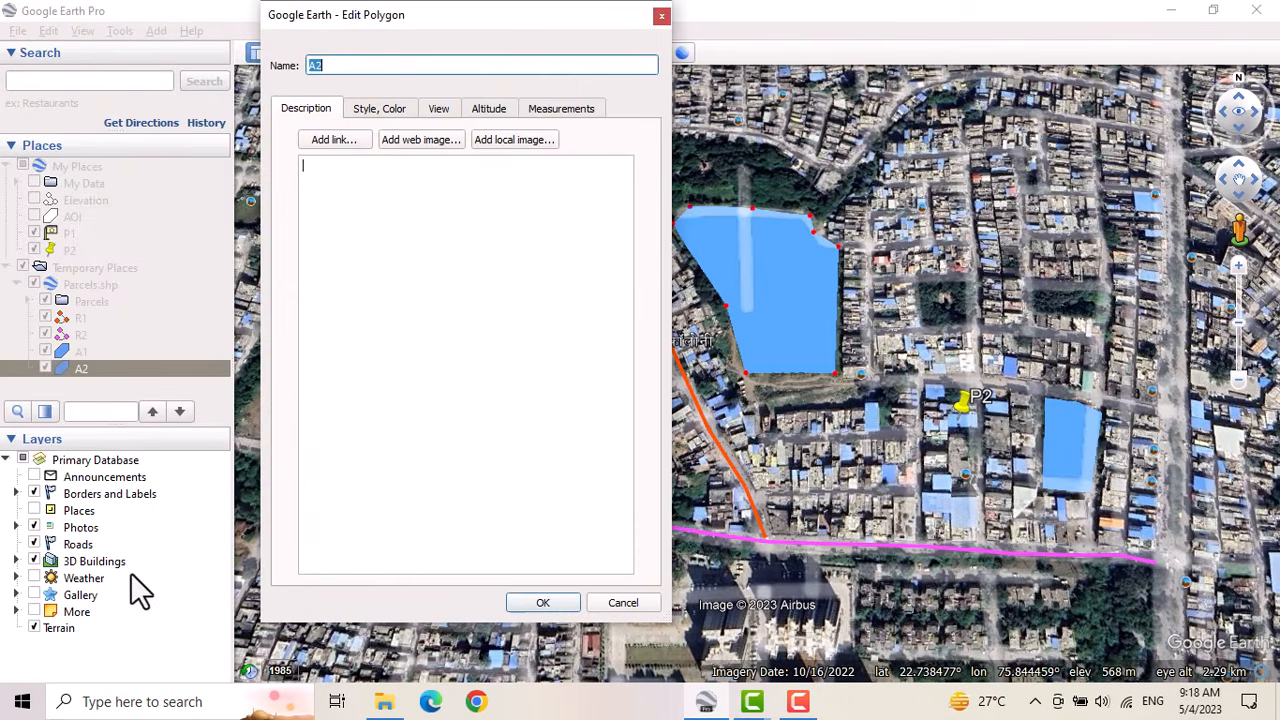
left_click(388, 112)
left_click(354, 245)
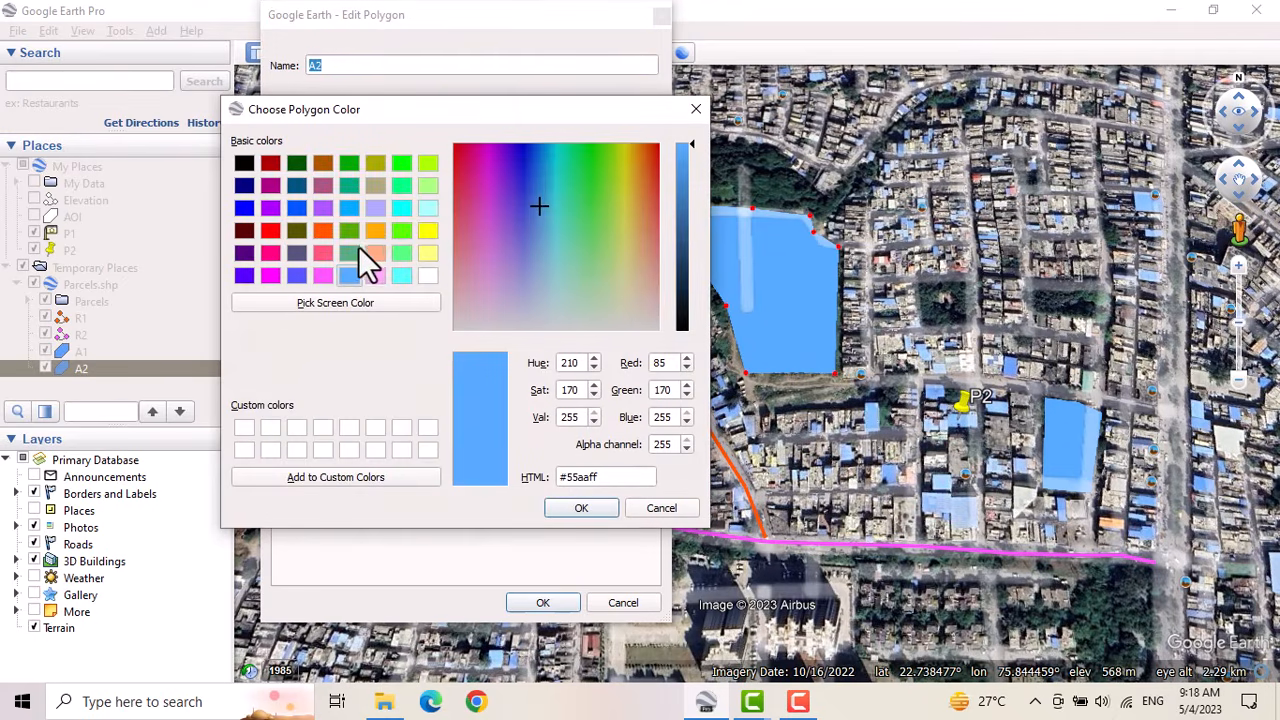
left_click(428, 208)
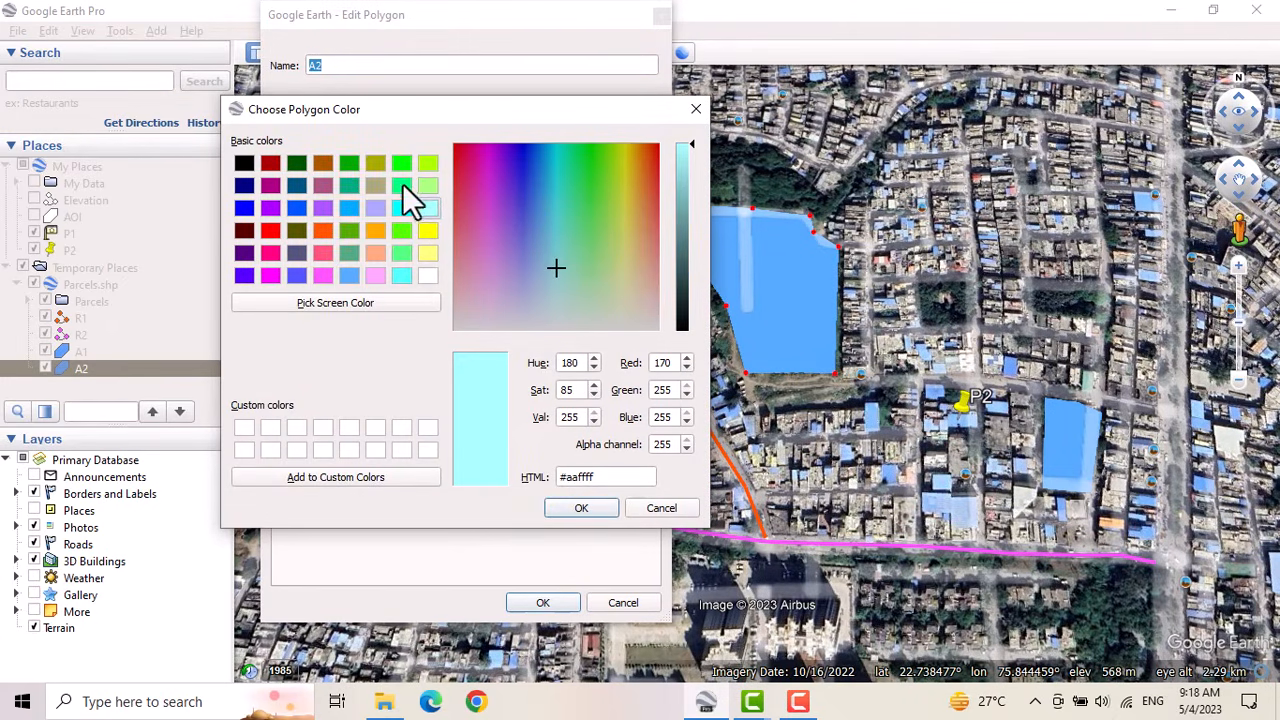
left_click(402, 184)
left_click(555, 509)
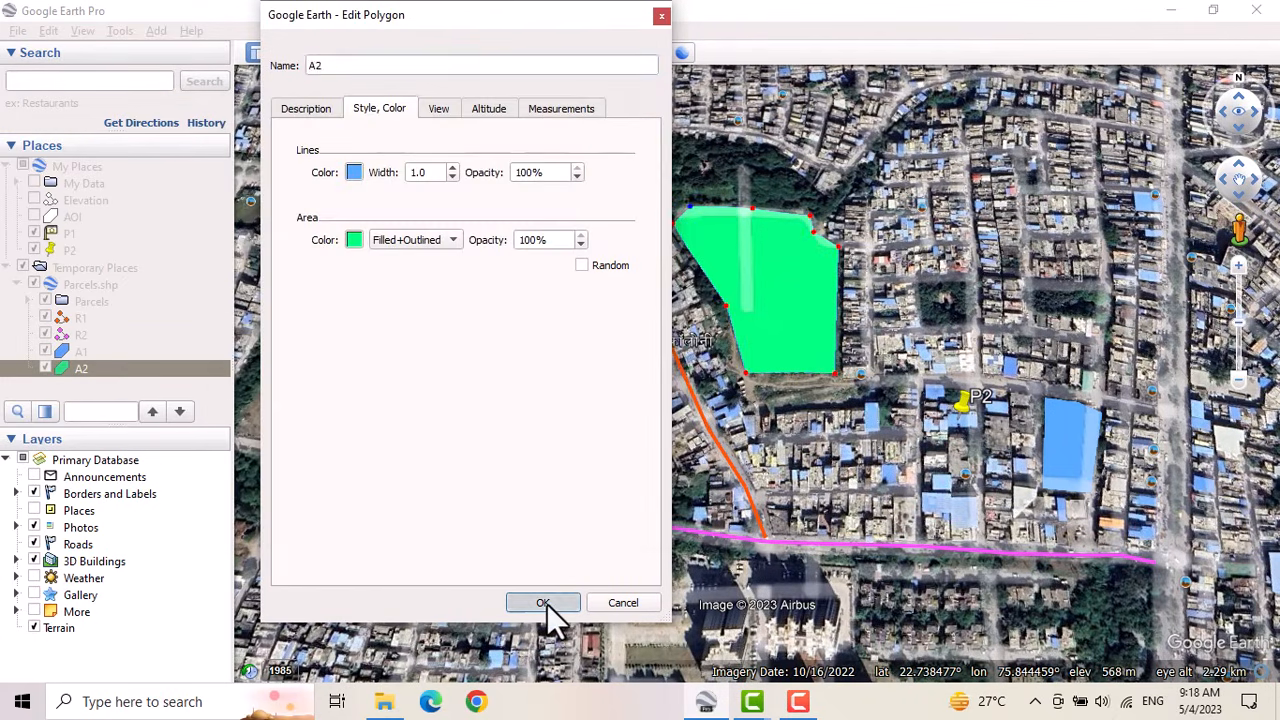
left_click(546, 604)
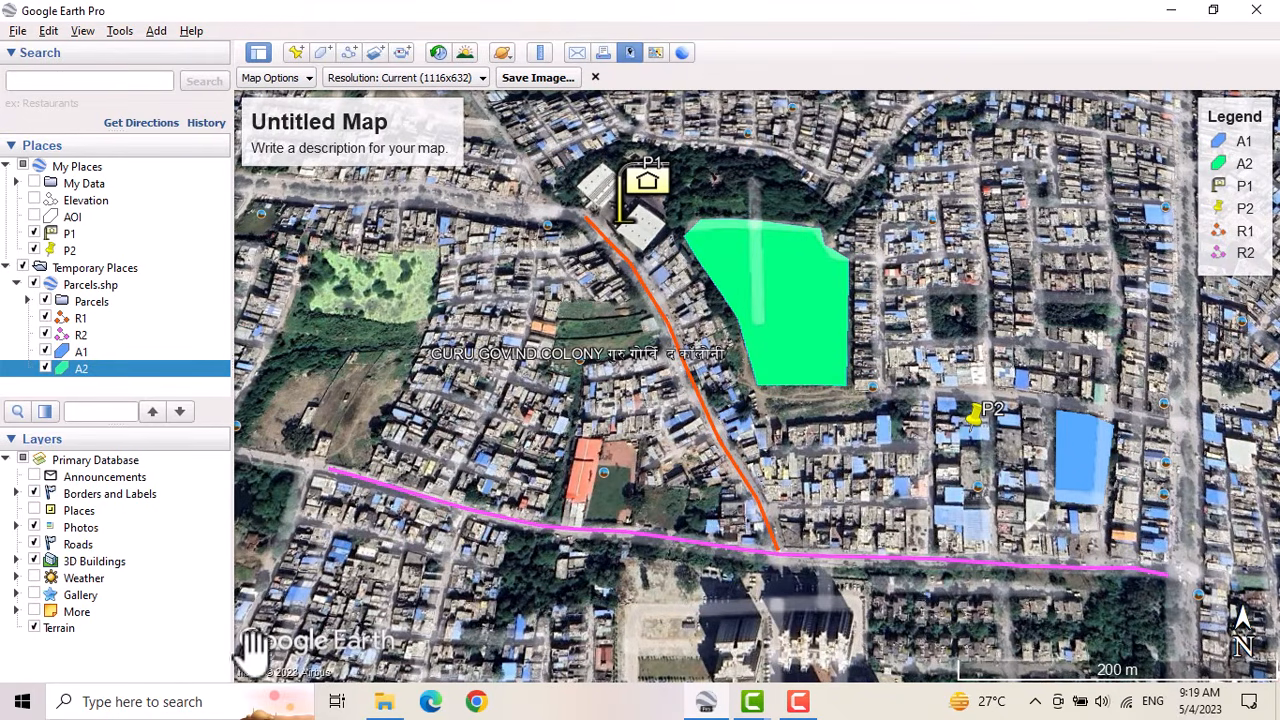
Step: Set the title of the map layout to "Tutorial Map"
left_click(376, 145)
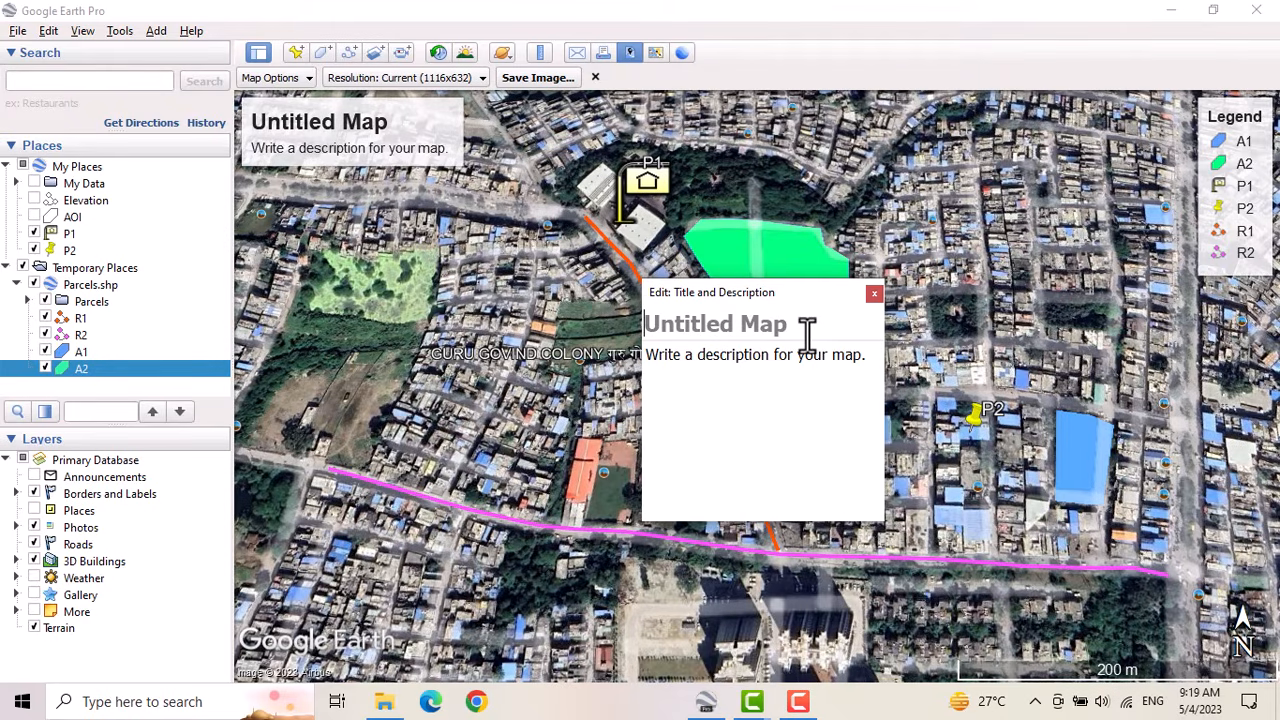
type("Tutori")
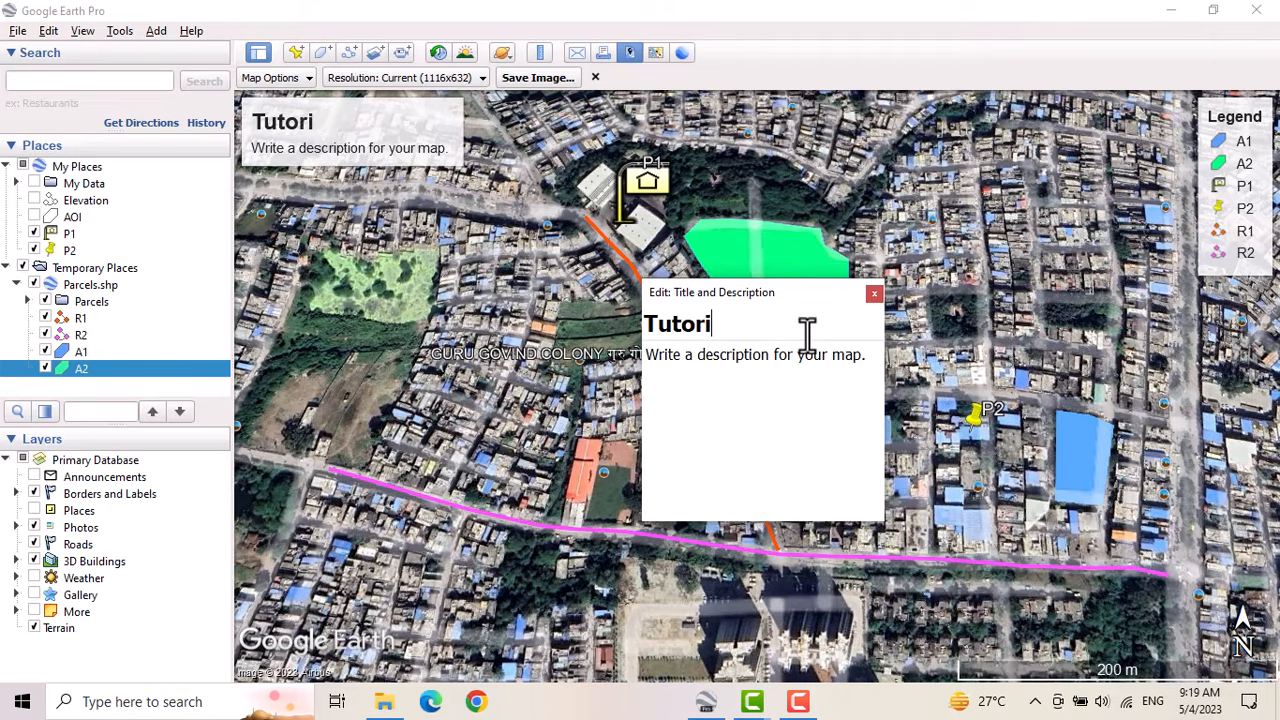
type("al Map")
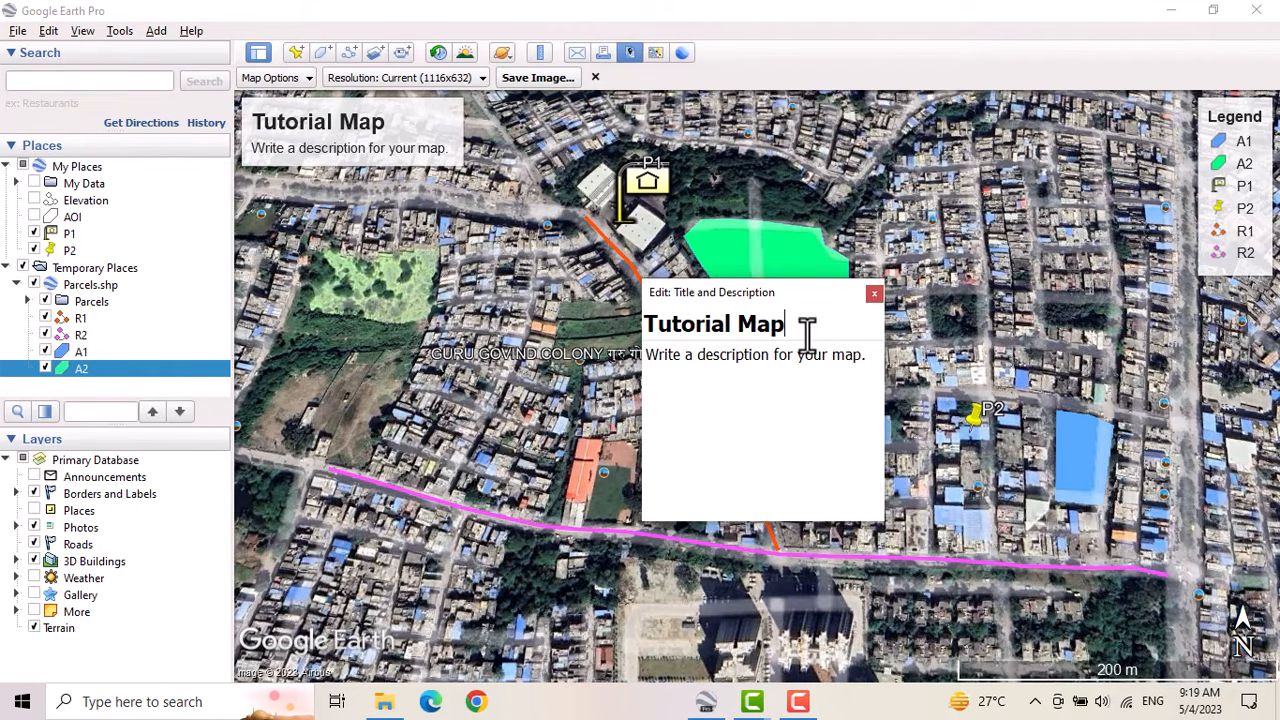
Step: Replace the map layout's title with "Basic Map" and leave the description empty
key("BackSpace")
key("BackSpace")
key("BackSpace")
key("BackSpace")
key("BackSpace")
key("BackSpace")
key("BackSpace")
key("BackSpace")
key("BackSpace")
key("BackSpace")
key("BackSpace")
key("BackSpace")
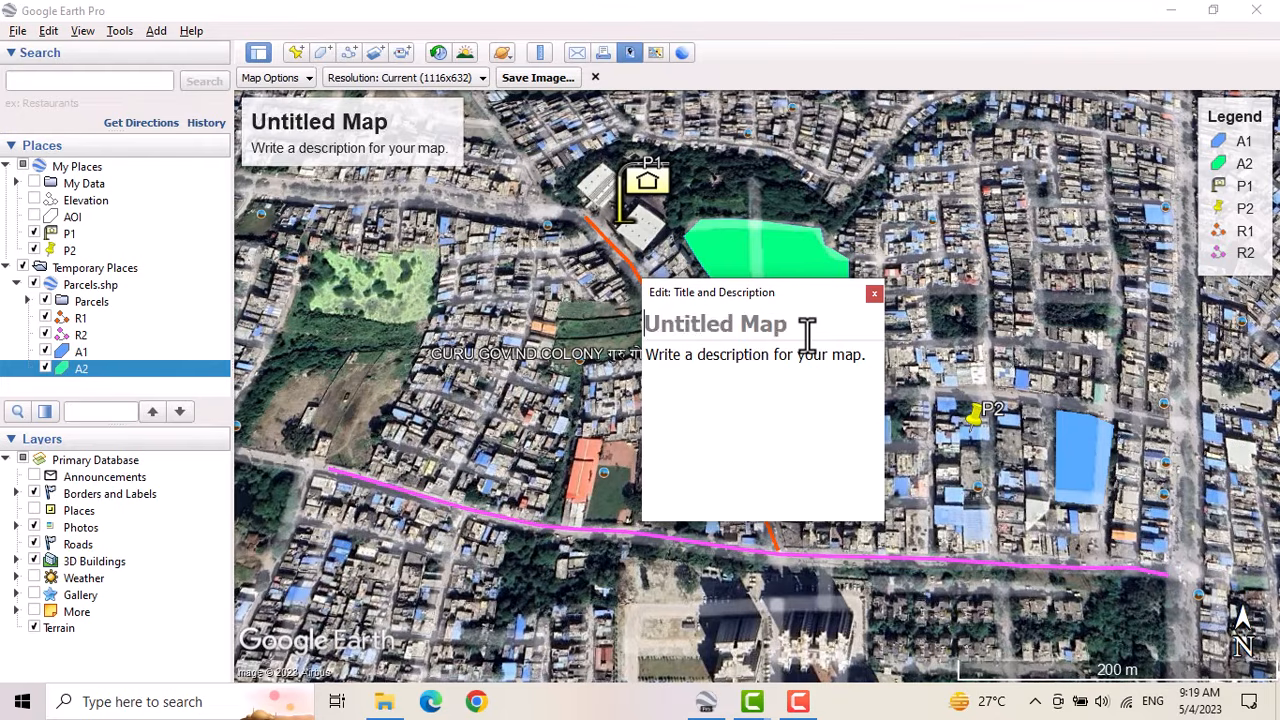
type("Basic zm")
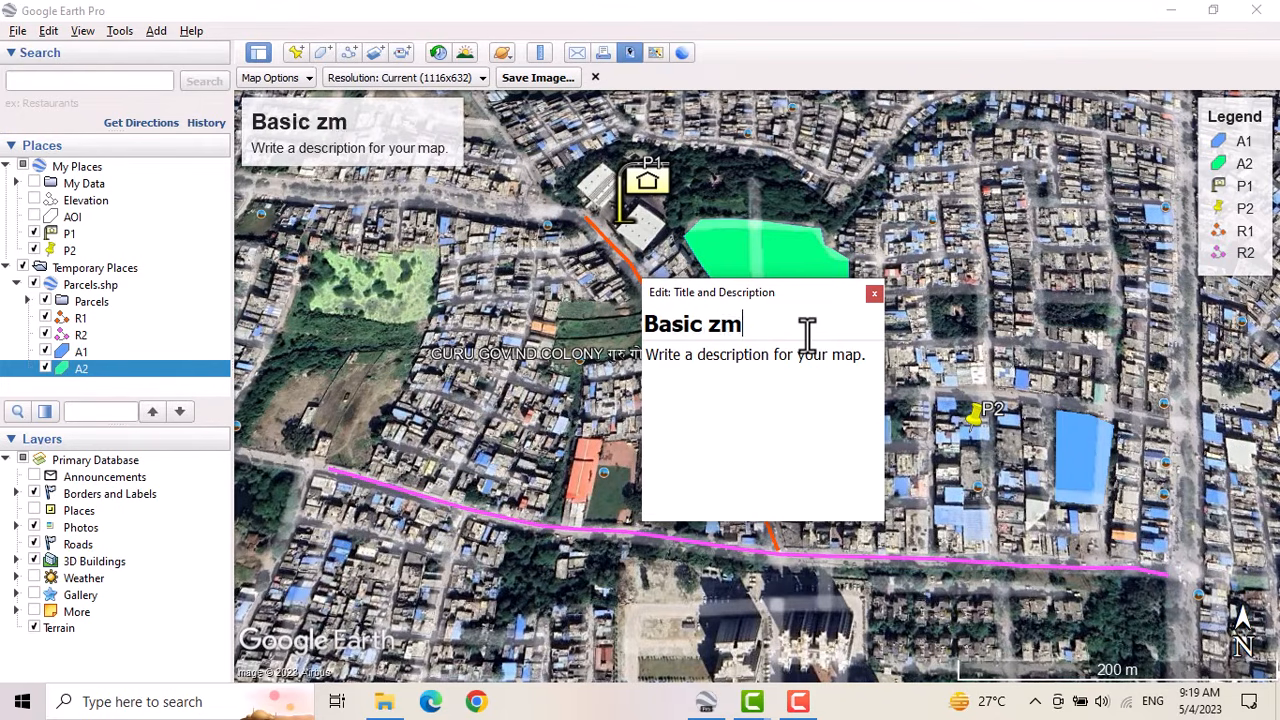
key("BackSpace")
key("BackSpace")
type("Map")
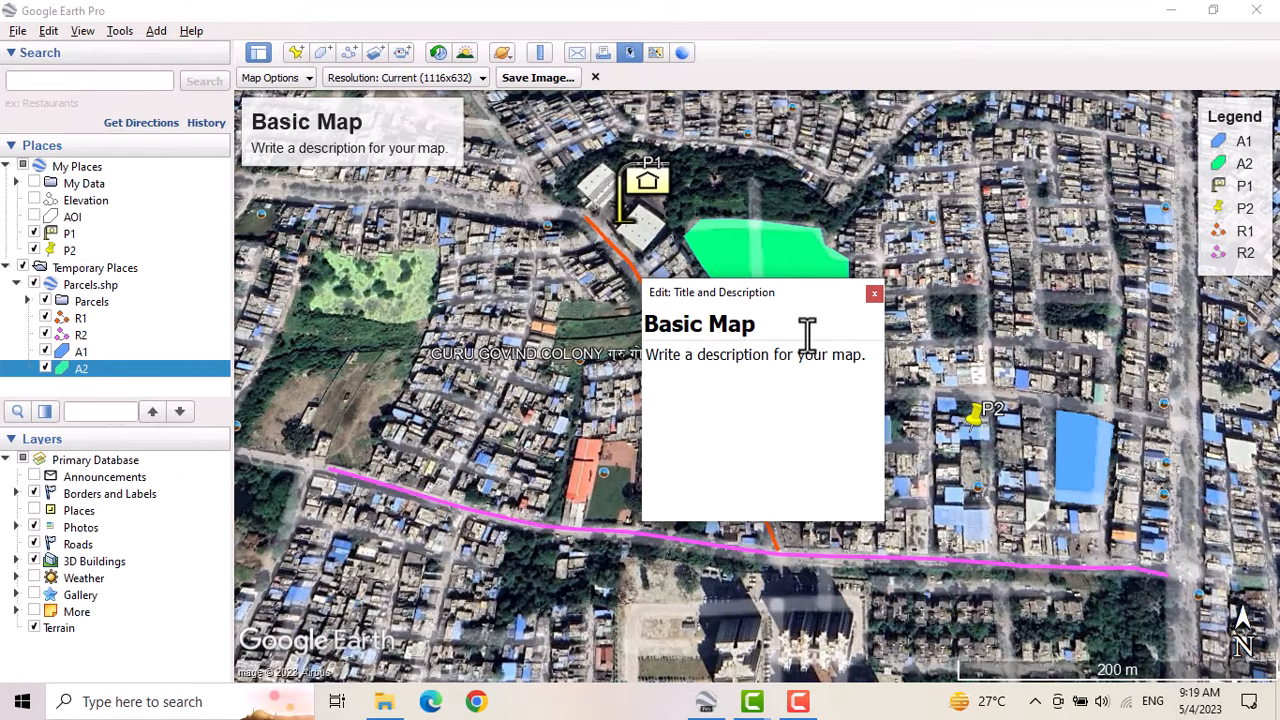
left_click(823, 385)
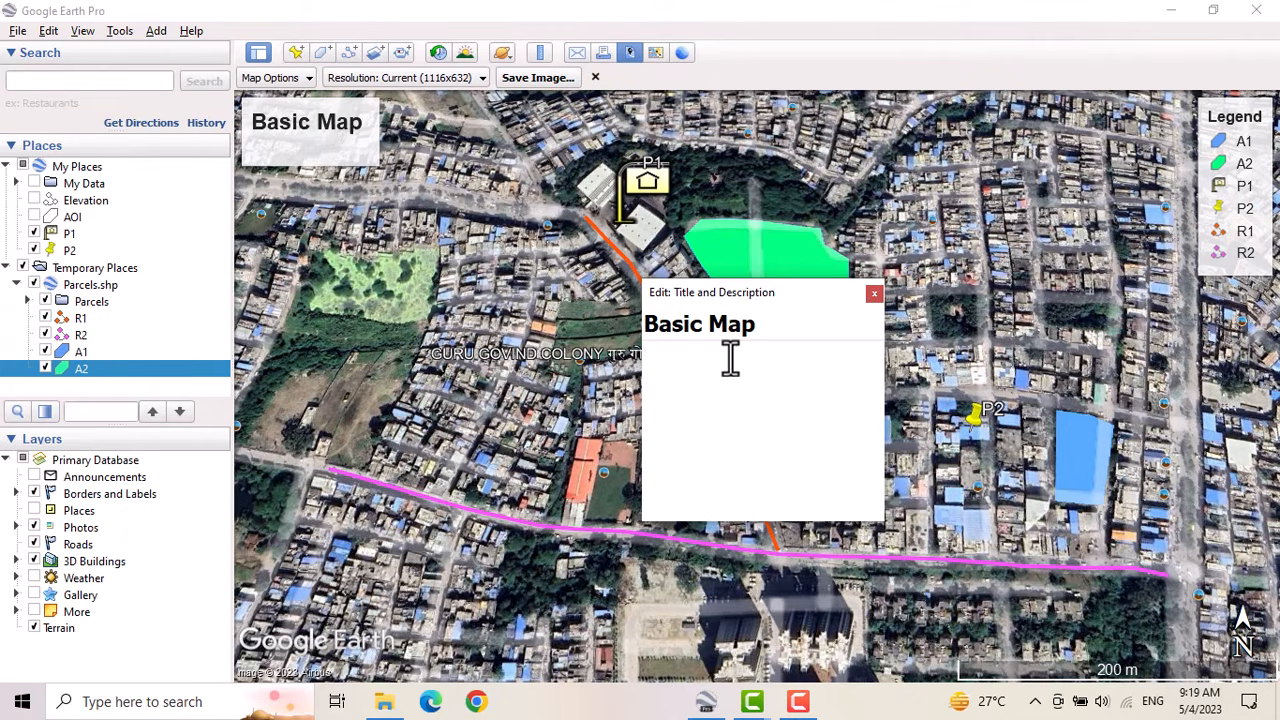
left_click(874, 293)
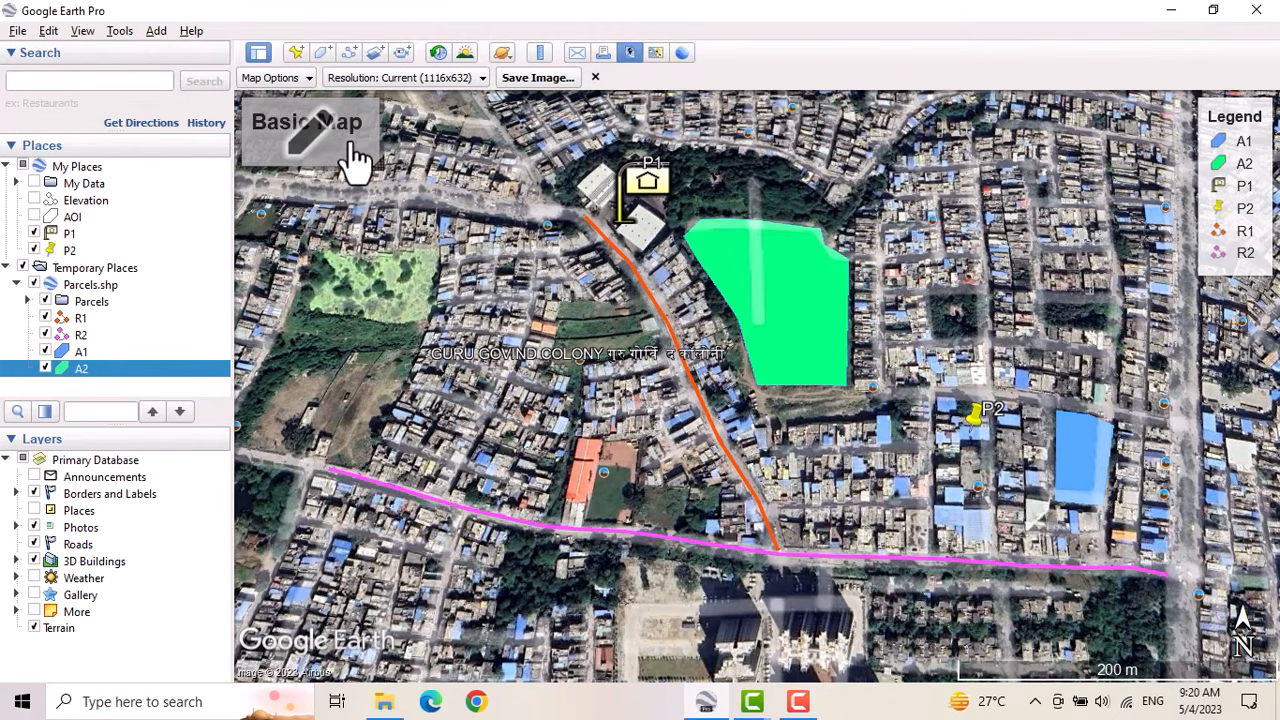
Step: Try hiding placemark P1 from the map legend, restore its entry and close the legend editor
left_click(1246, 167)
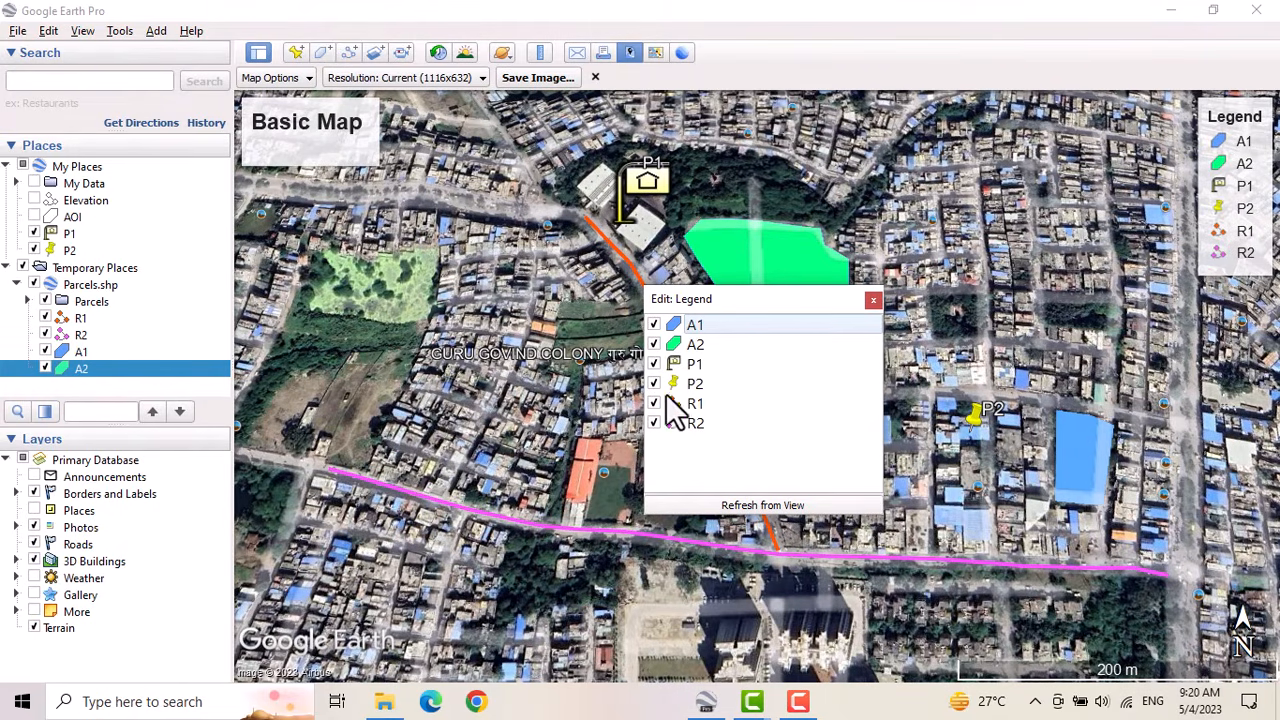
left_click(654, 364)
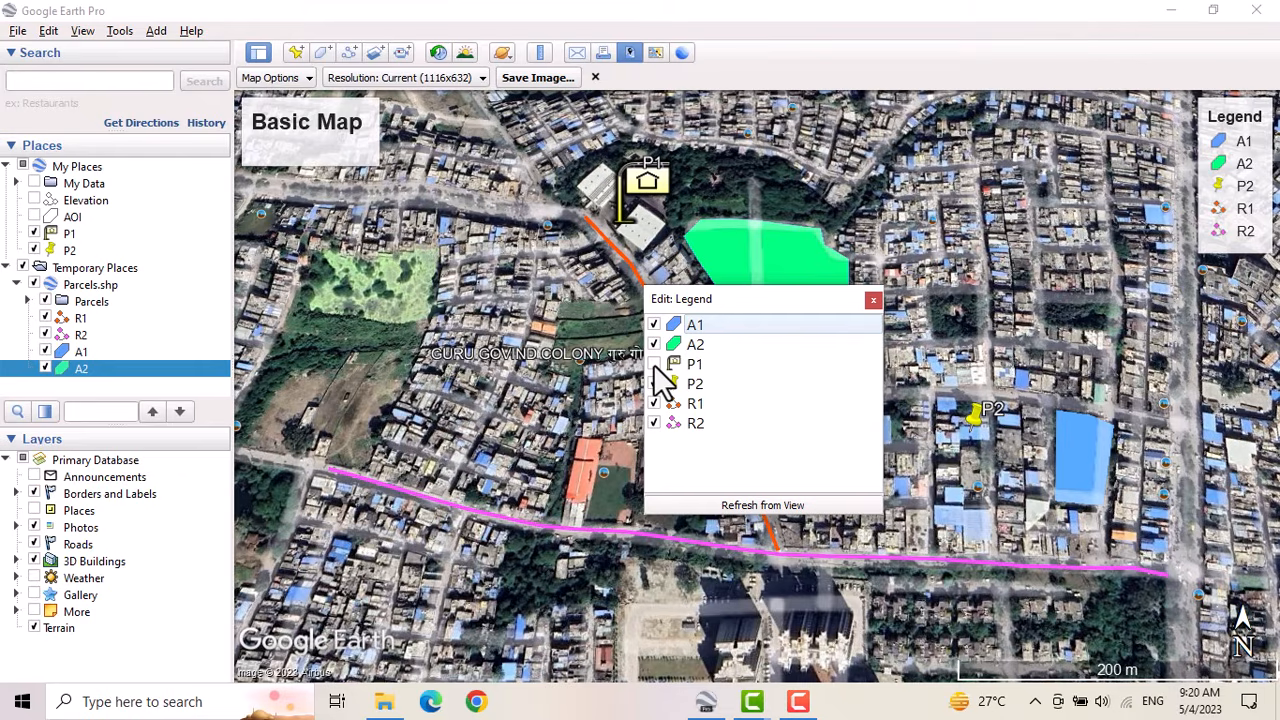
left_click(654, 364)
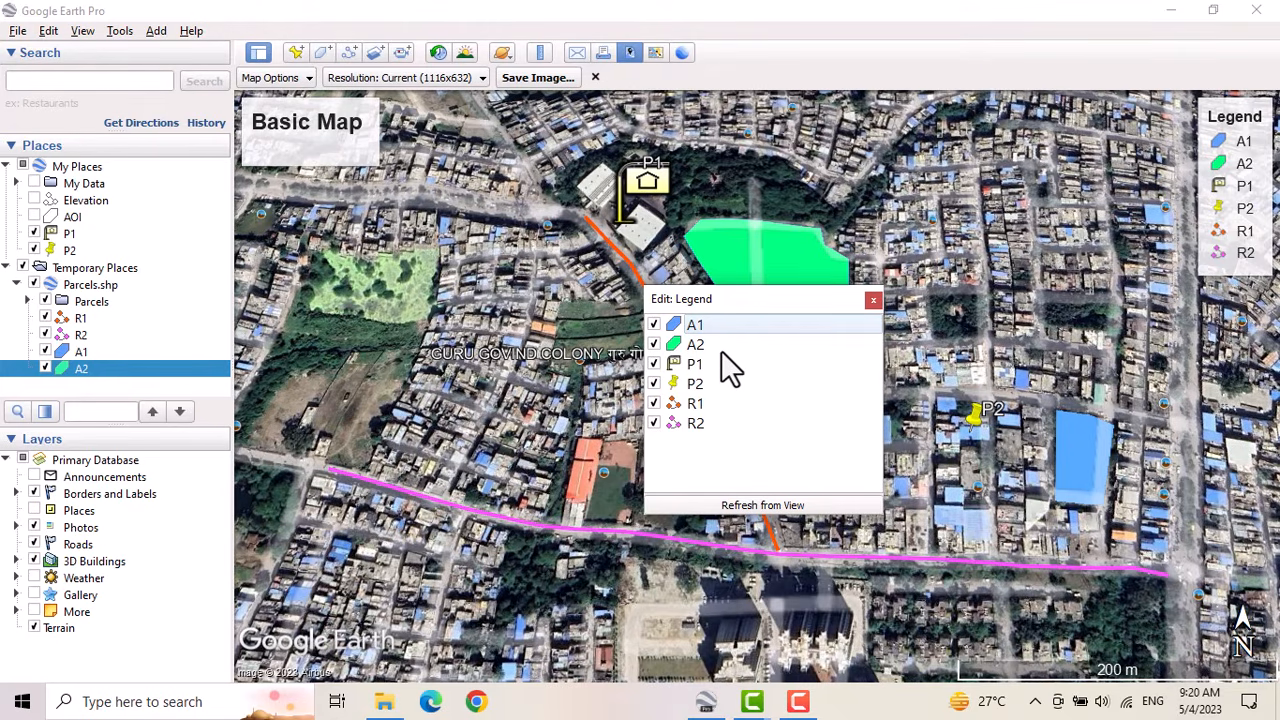
left_click(873, 299)
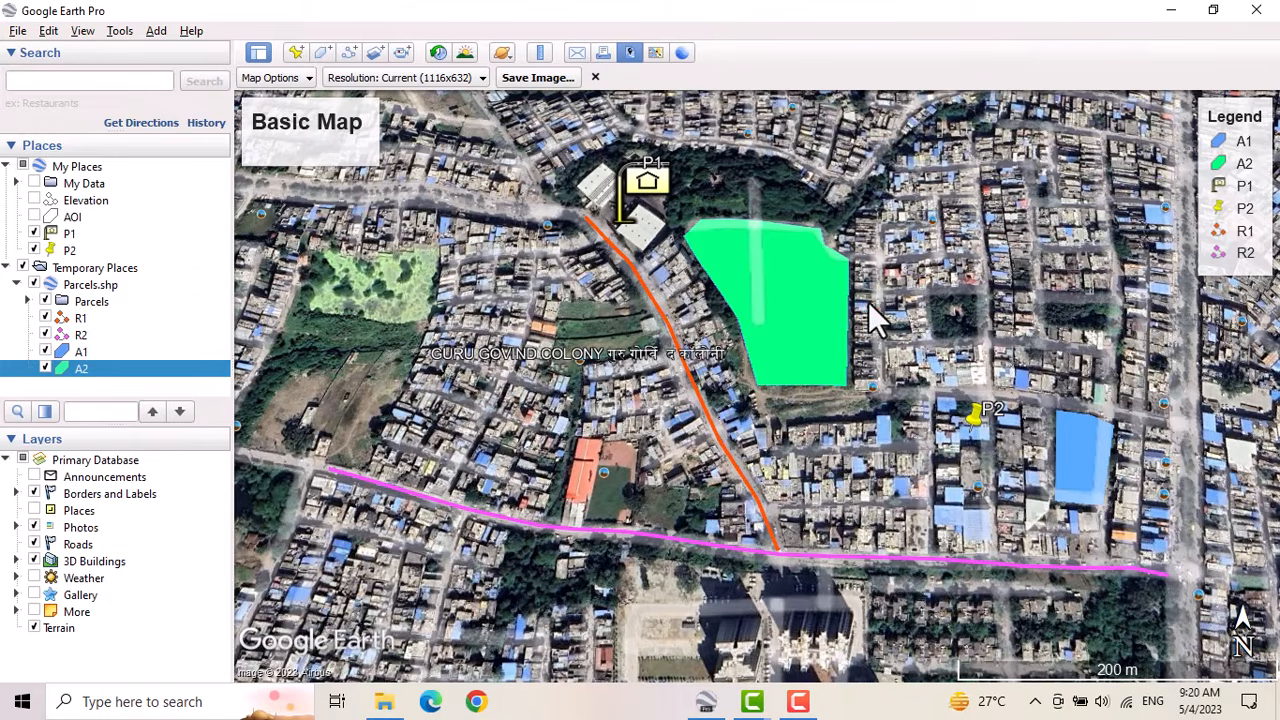
Step: Adjust the placement of the title box, compass and scale bar, and shift the map slightly within the layout
mouse_move(1240, 145)
left_mouse_down()
mouse_move(1030, 145)
mouse_move(1238, 145)
left_mouse_up()
mouse_move(278, 127)
left_mouse_down()
mouse_move(452, 160)
mouse_move(290, 128)
left_mouse_up()
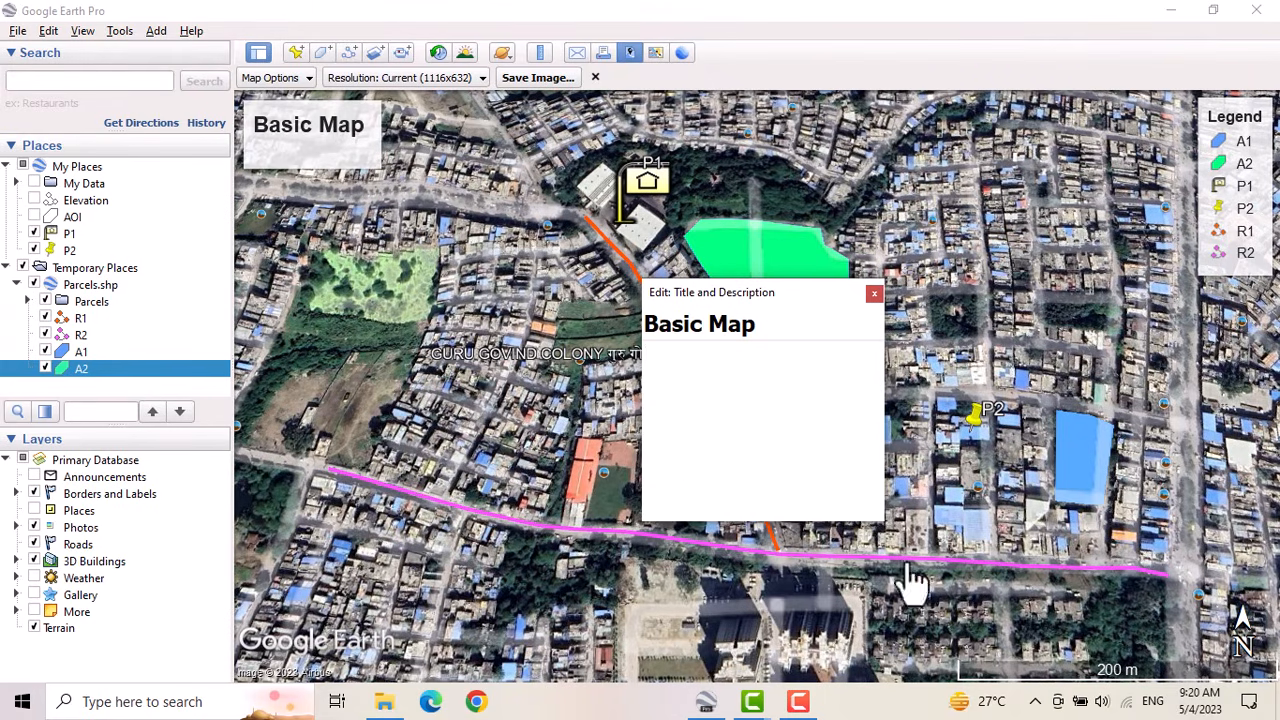
left_click_drag(1237, 643, 1258, 609)
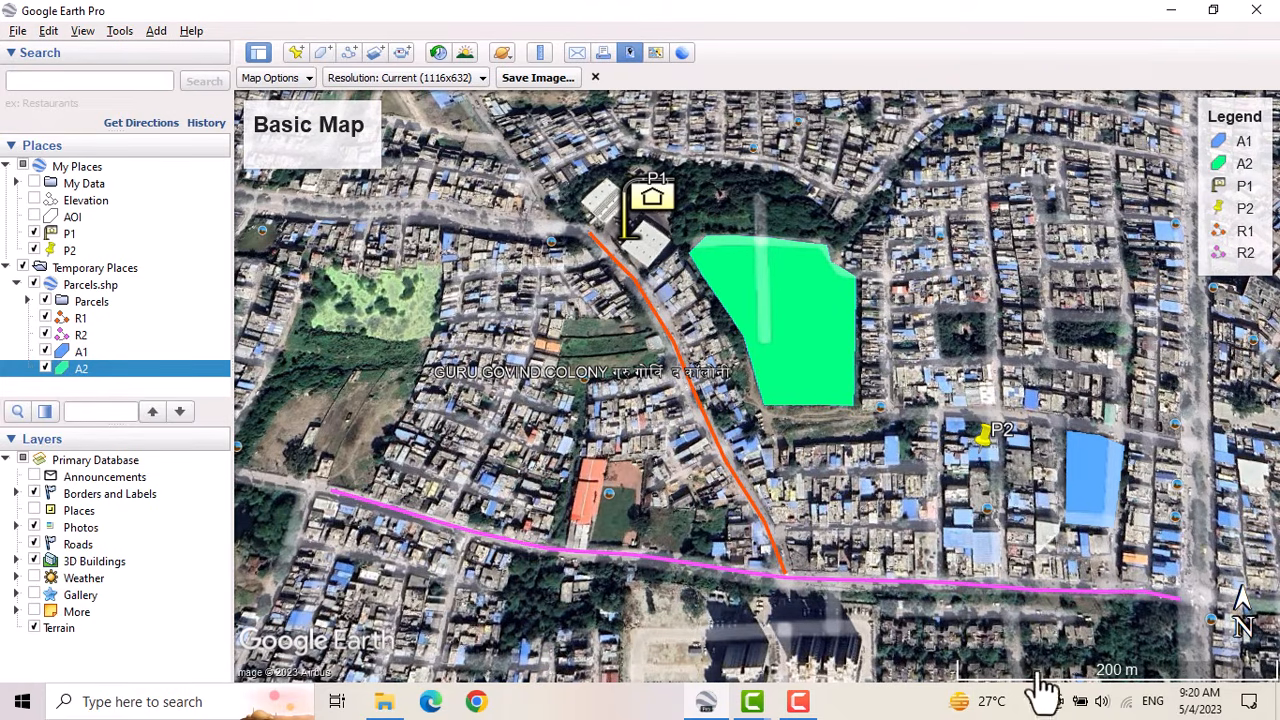
left_click_drag(1077, 681, 1151, 675)
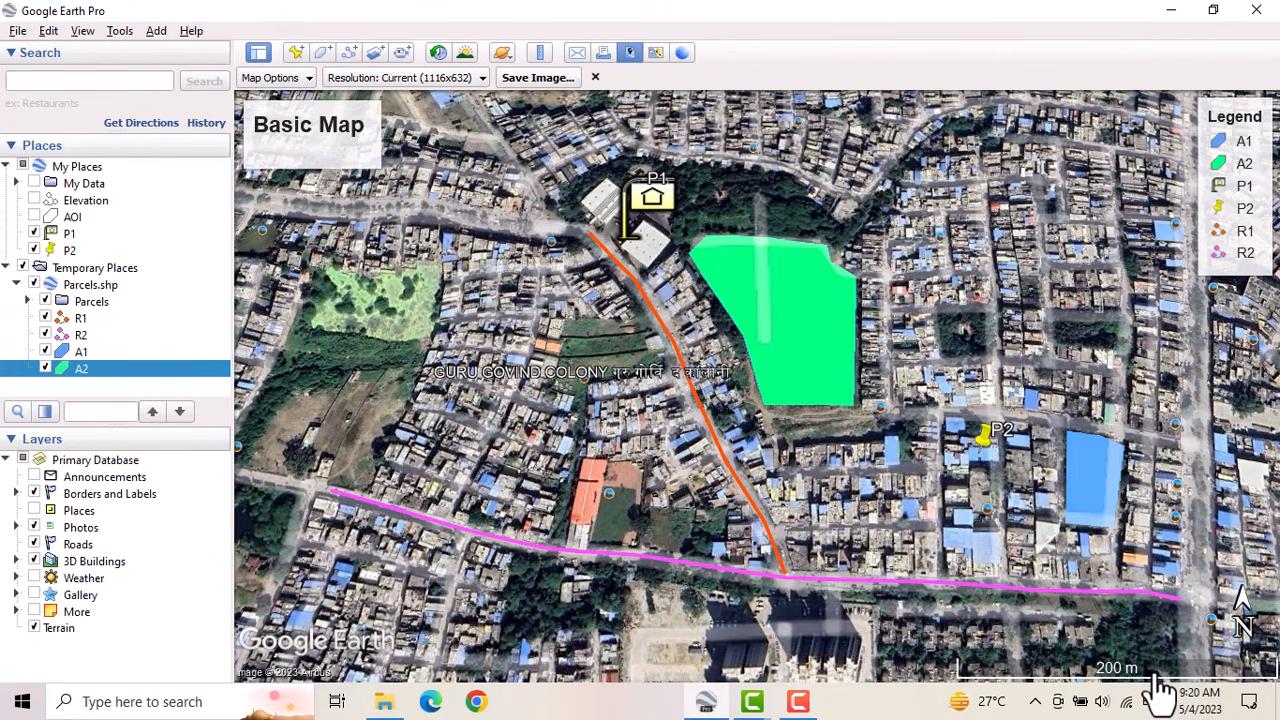
left_click_drag(950, 388, 979, 383)
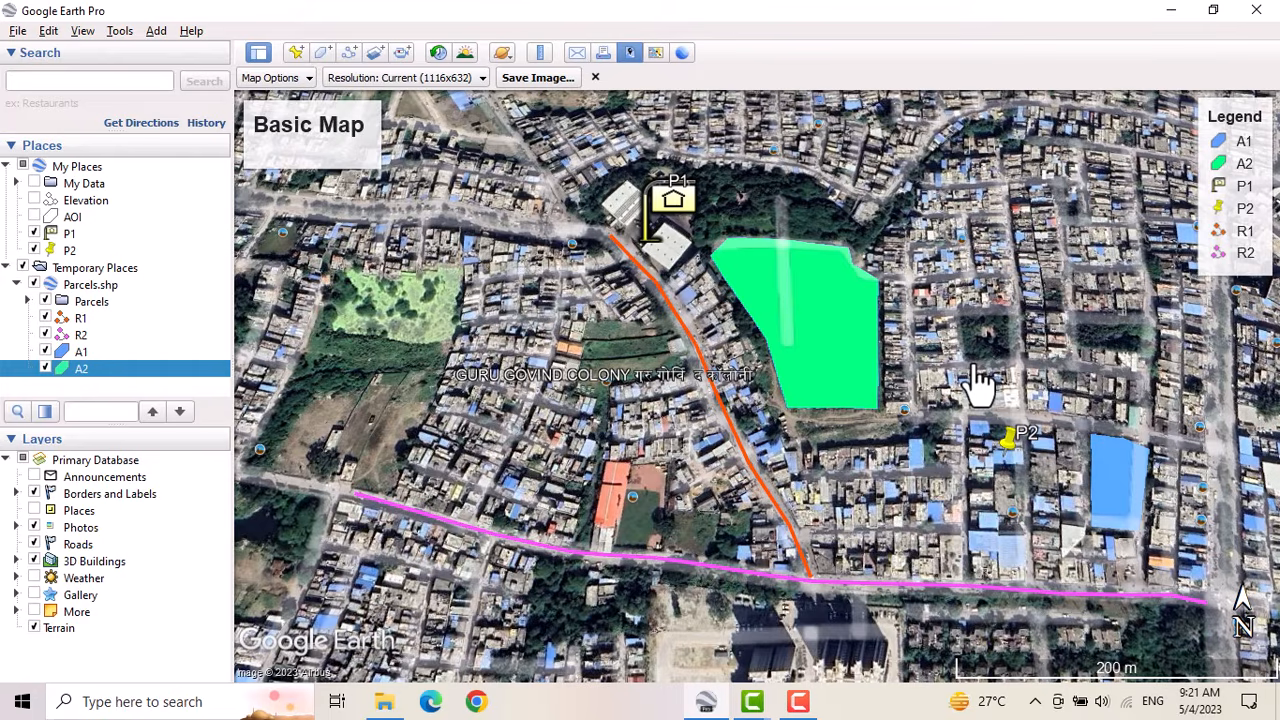
Step: Examine the available image resolutions and map element options, keeping the Current (1116x632) resolution
left_click(481, 80)
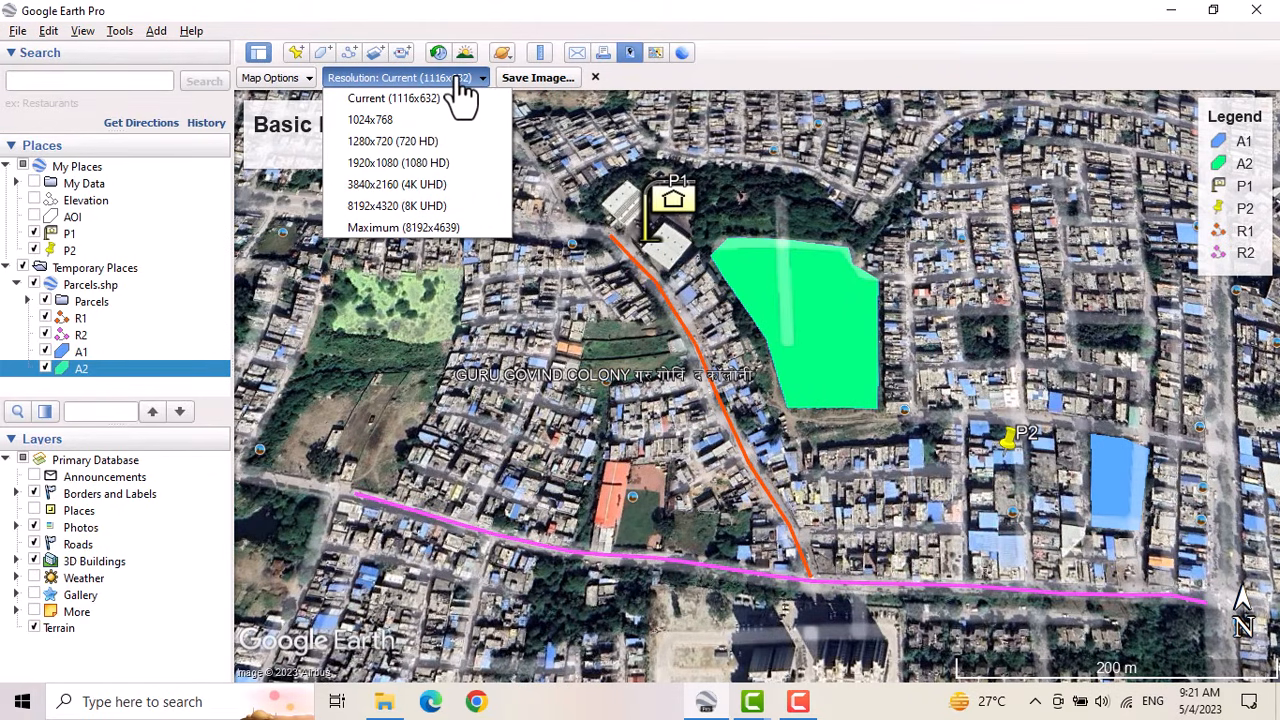
left_click(460, 97)
left_click(303, 84)
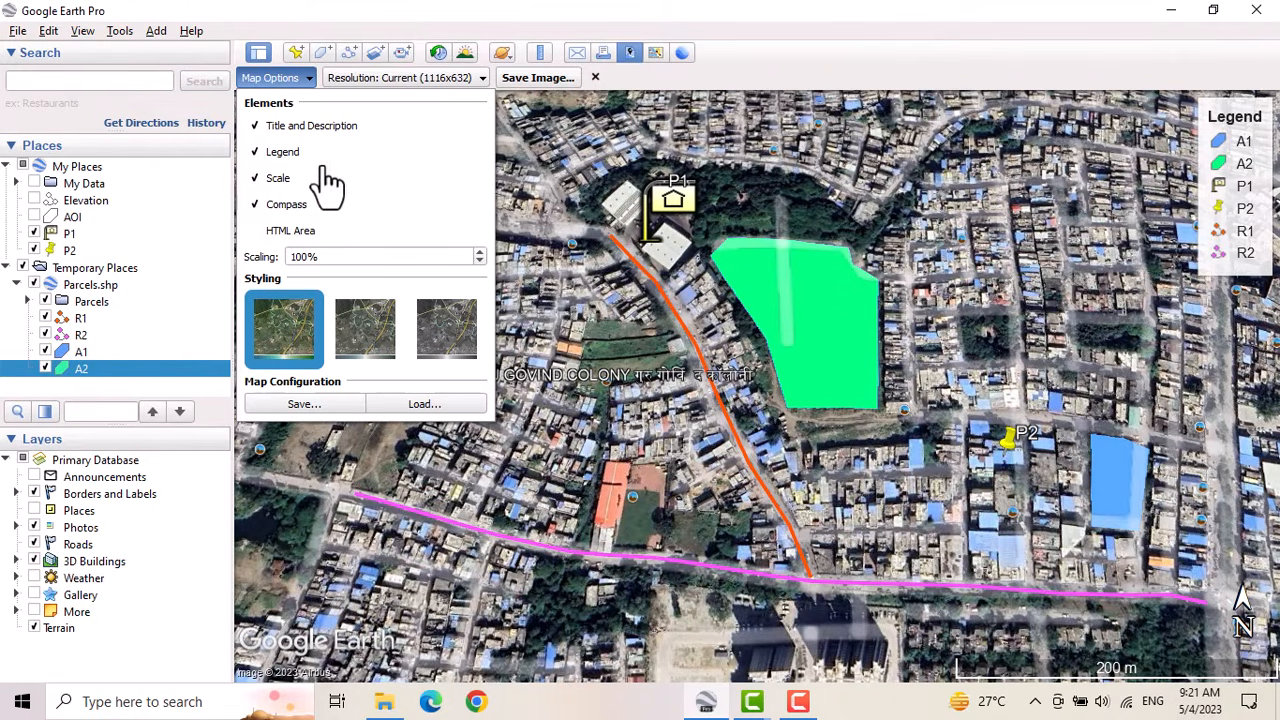
left_click(295, 82)
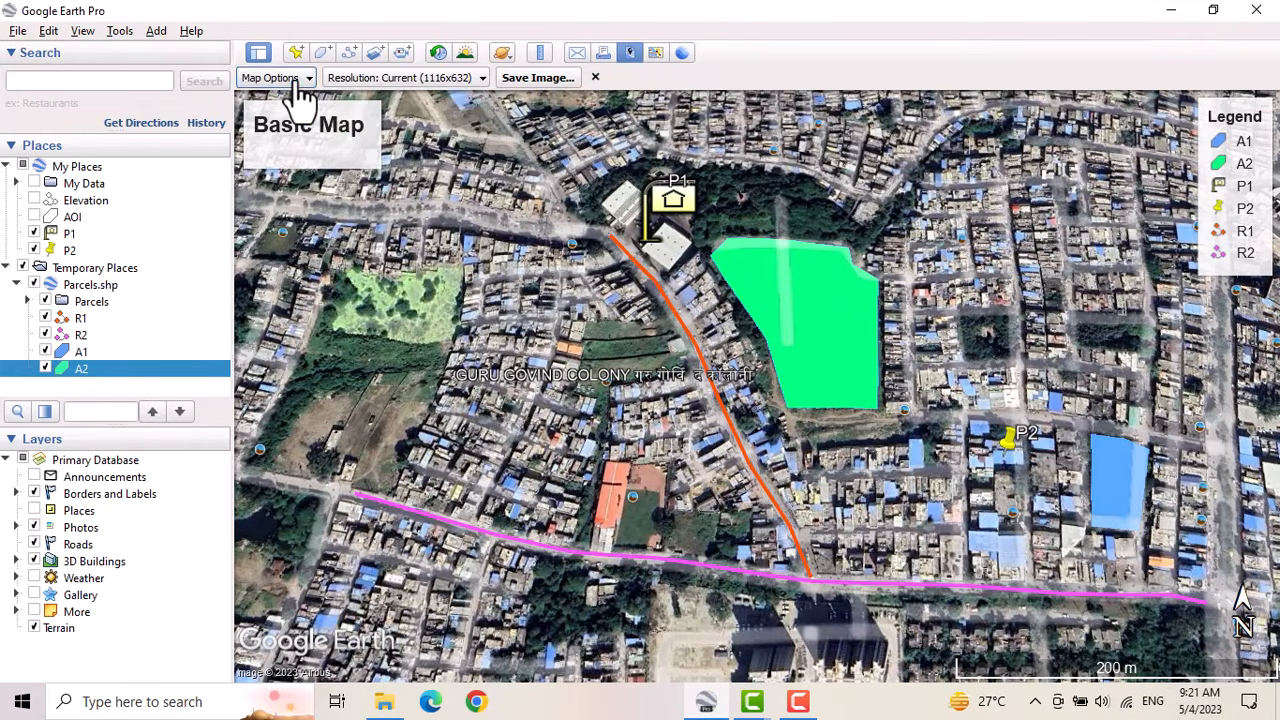
left_click(481, 79)
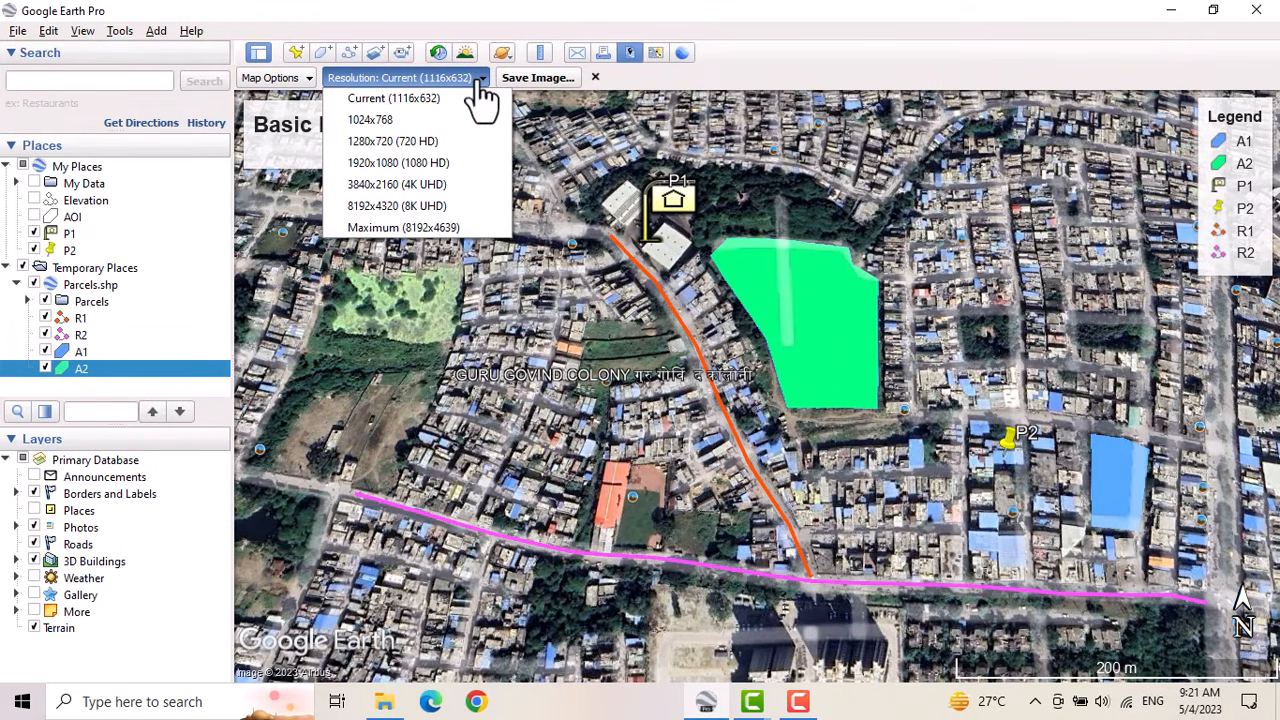
left_click(481, 80)
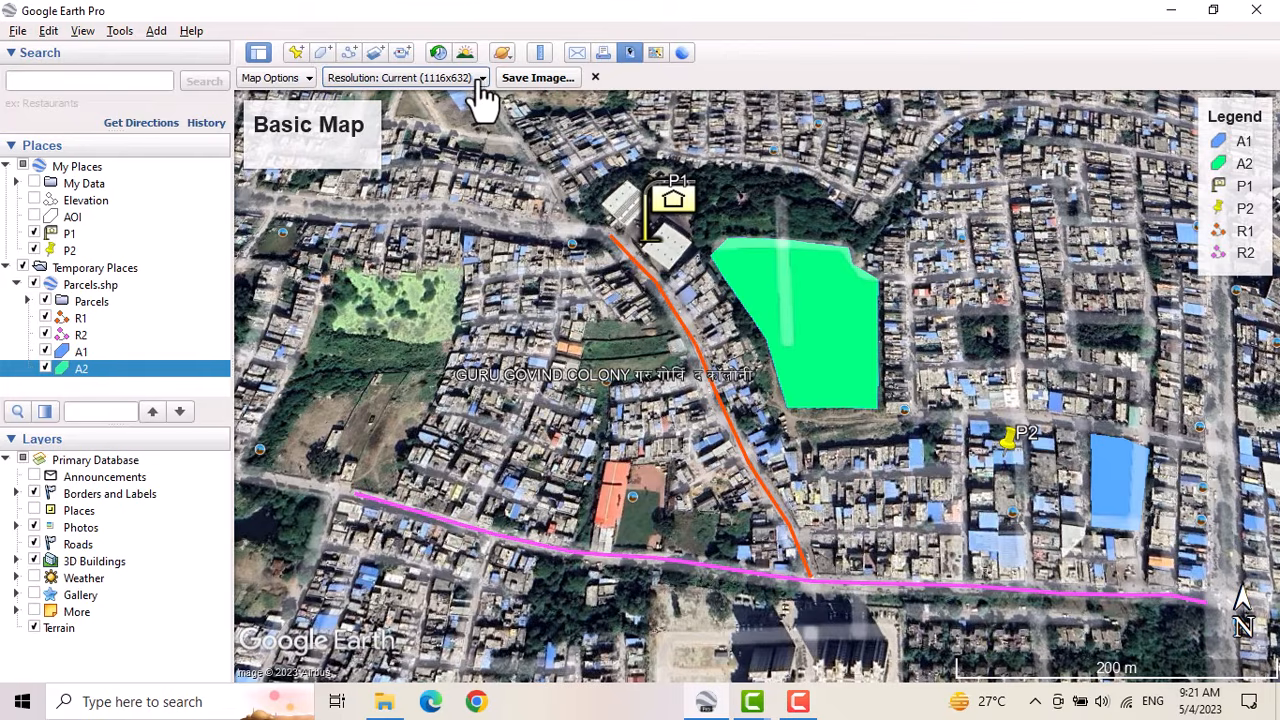
Step: Save the map layout as a JPEG image named "Basic Map" in the Data folder of "Make a Basic Map using Google Earth"
left_click(536, 96)
left_click(459, 467)
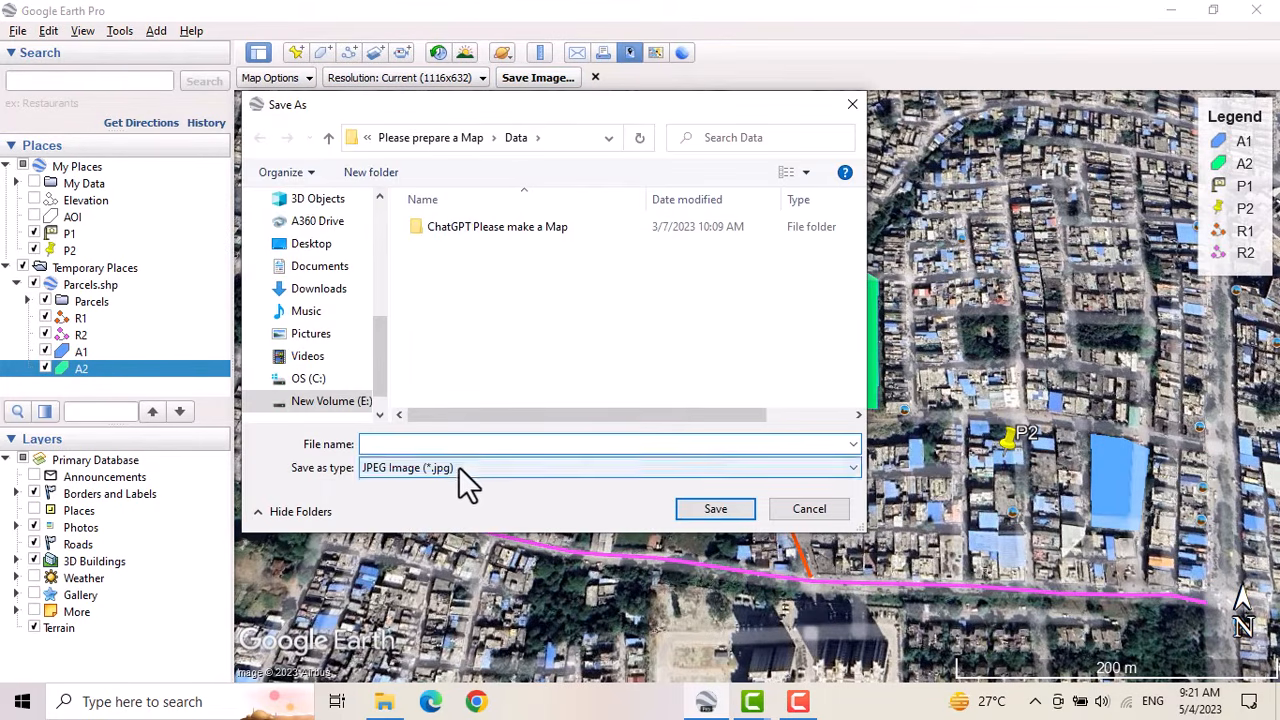
left_click(460, 470)
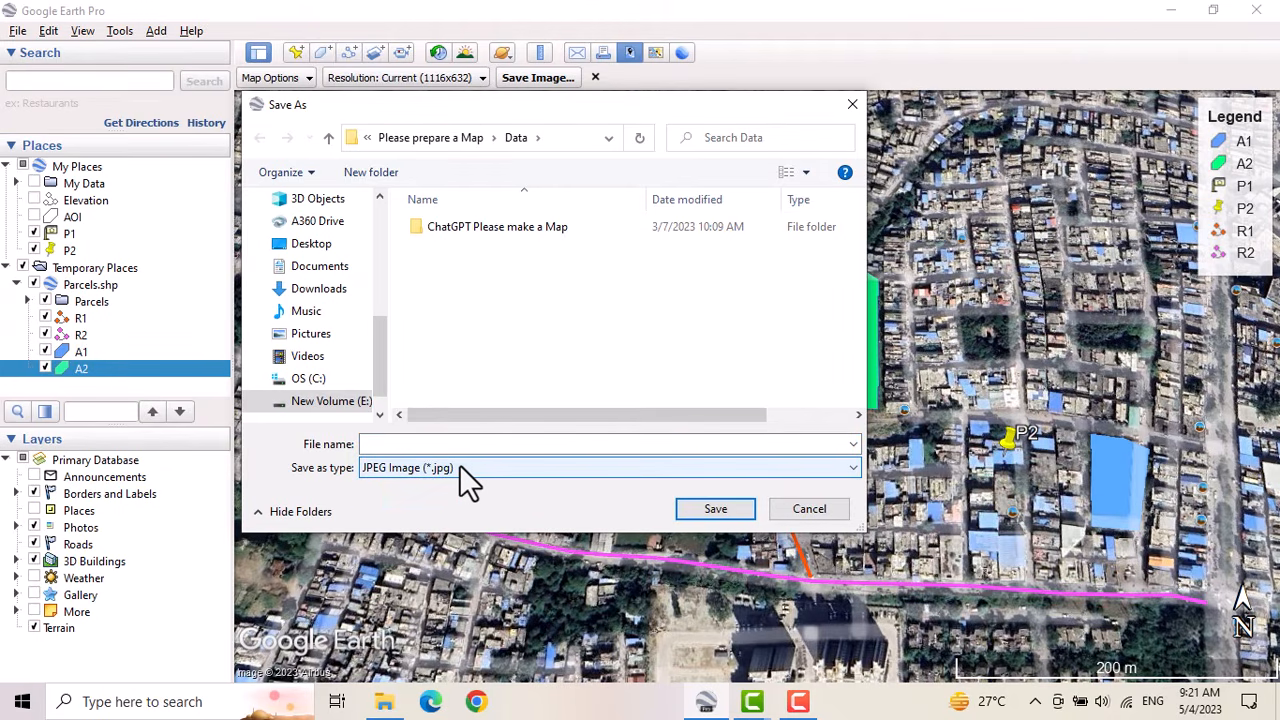
left_click(573, 142)
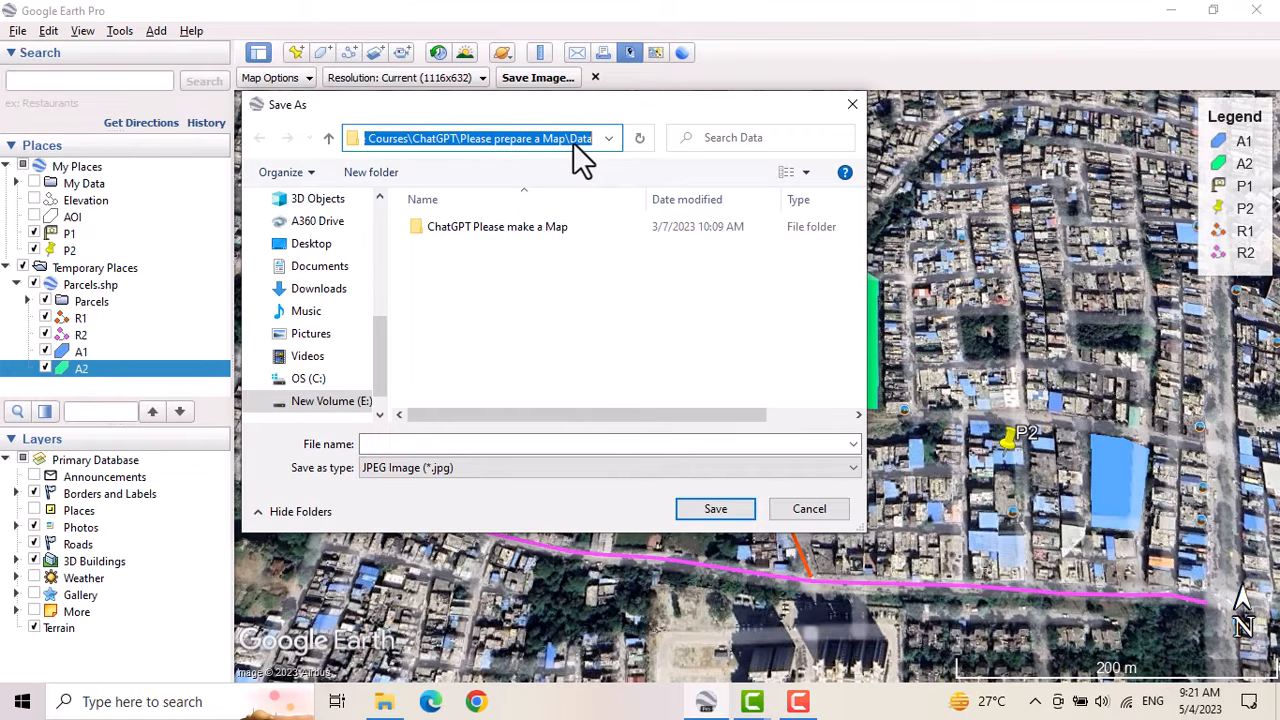
key("ctrl+v")
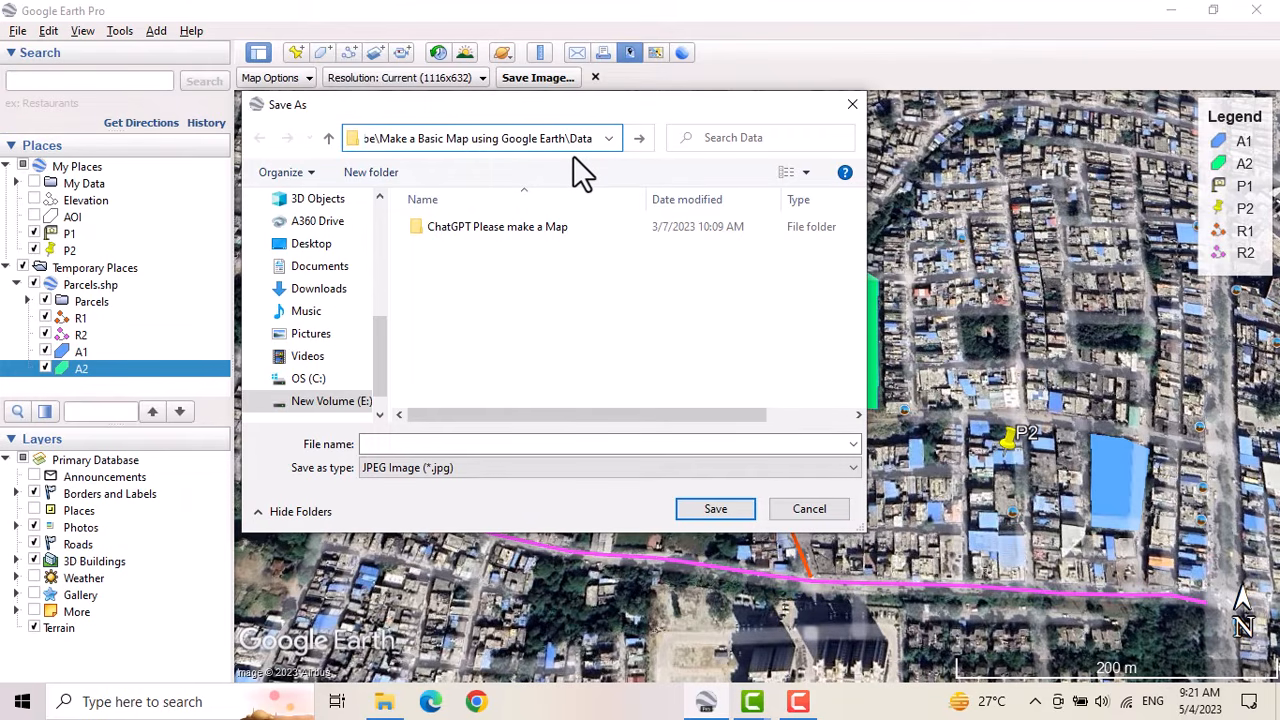
key("Return")
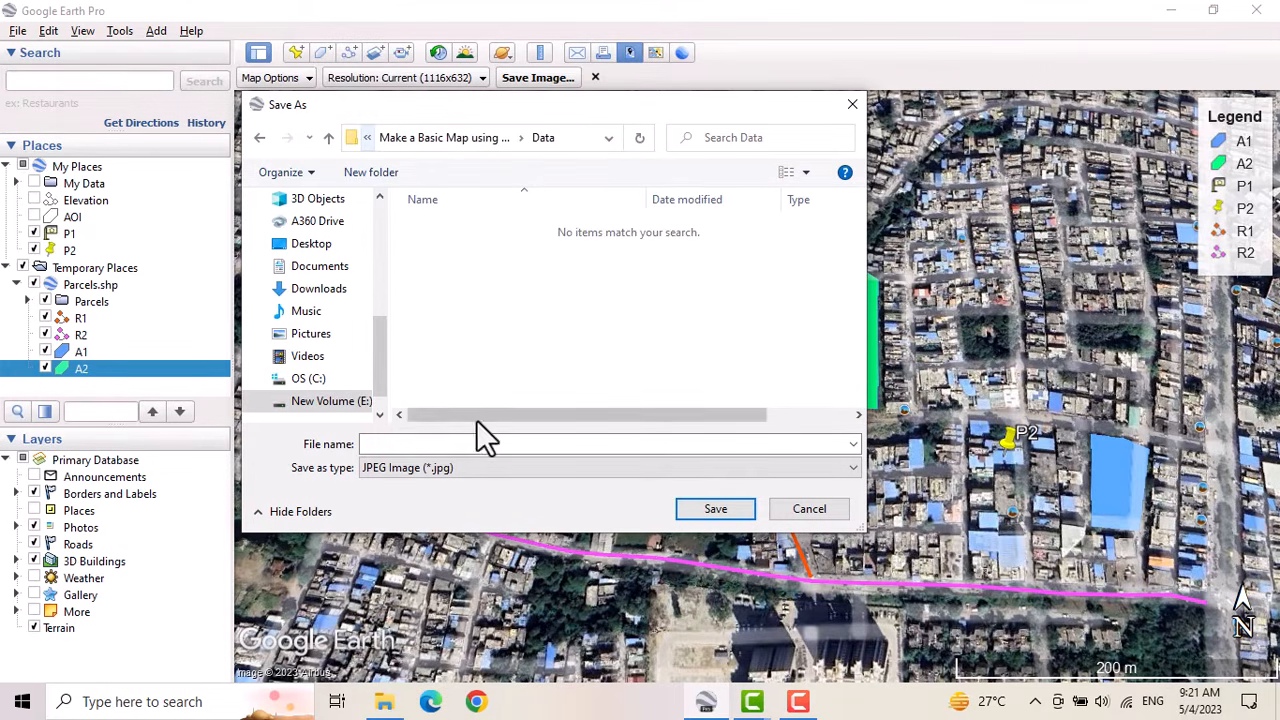
left_click(464, 443)
type("B")
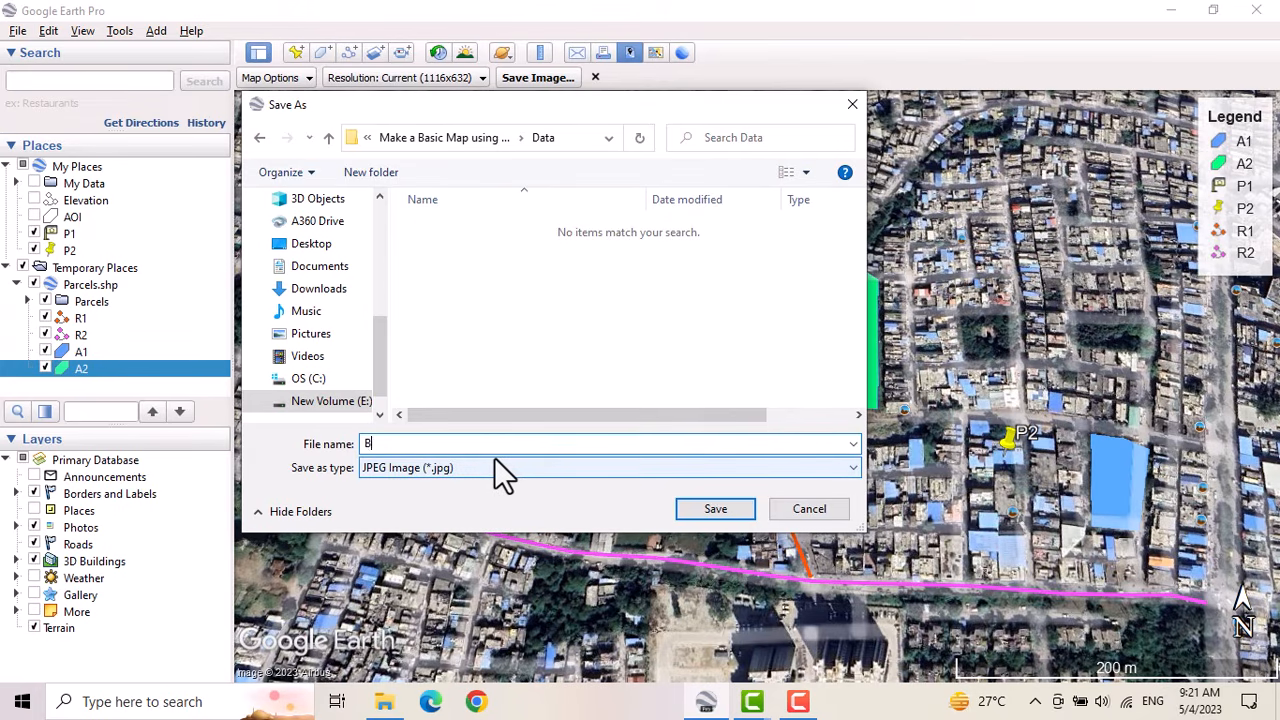
type("asic Map")
left_click(725, 515)
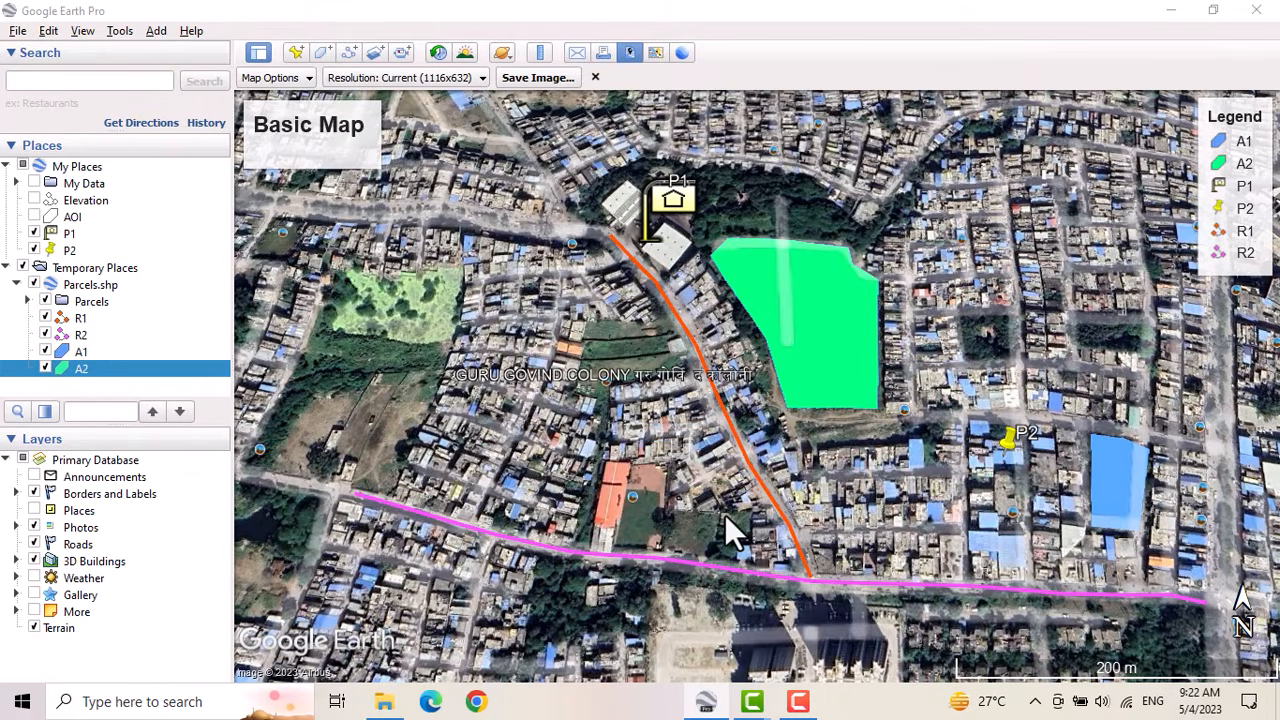
Step: Open Basic Map.jpg from the Data folder in File Explorer, inspect the exported map and return to Google Earth Pro
left_click(384, 701)
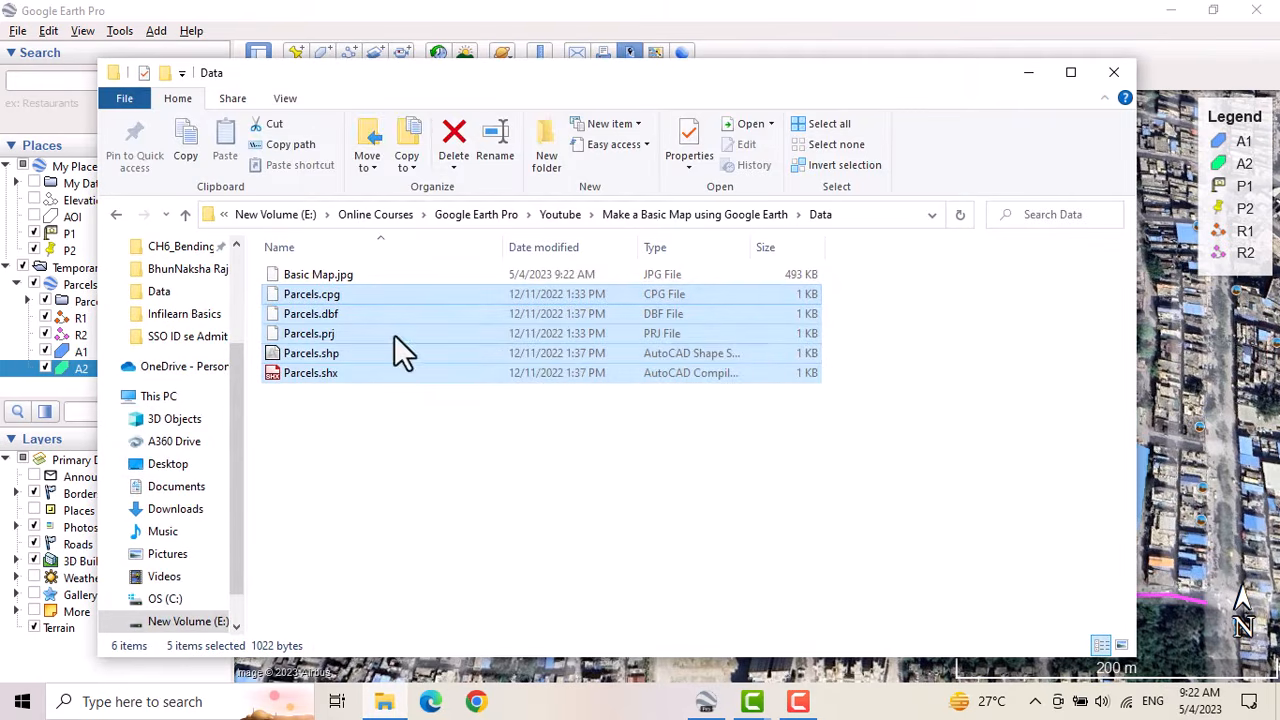
left_click(425, 463)
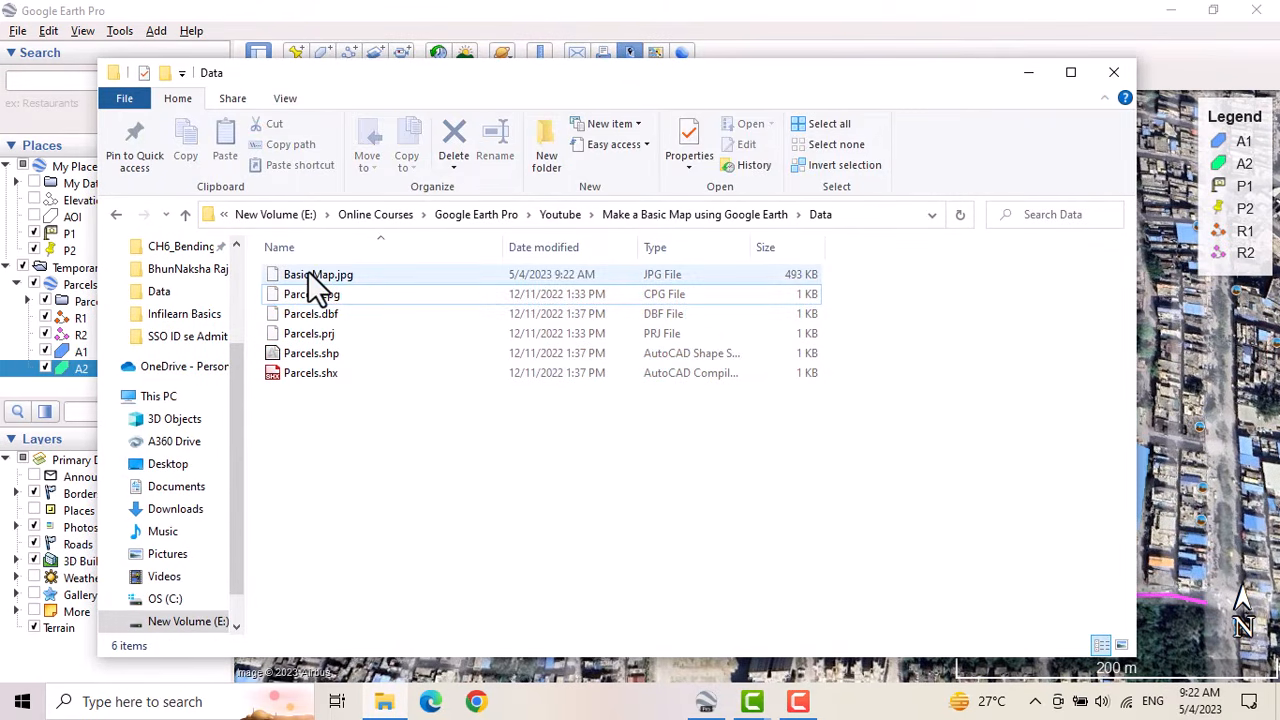
double_click(308, 274)
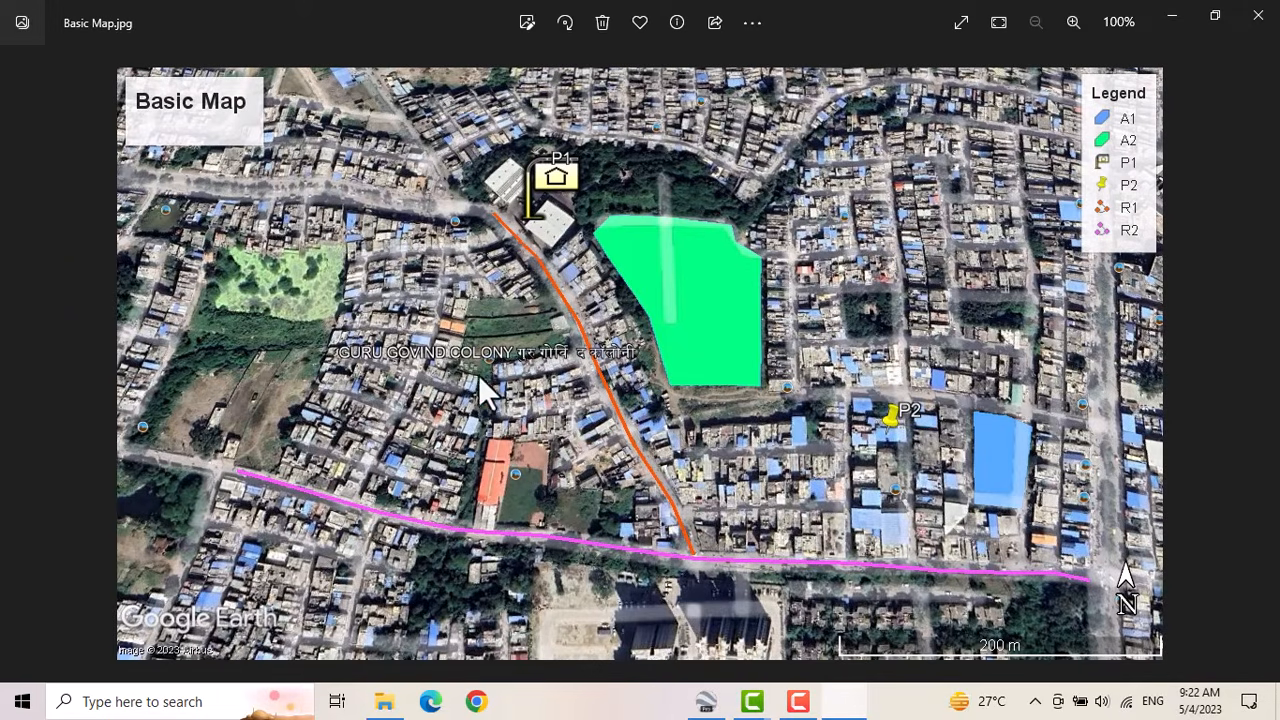
scroll(223, 157, "up", 3)
scroll(230, 167, "down", 3)
left_click(1257, 15)
left_click(1016, 75)
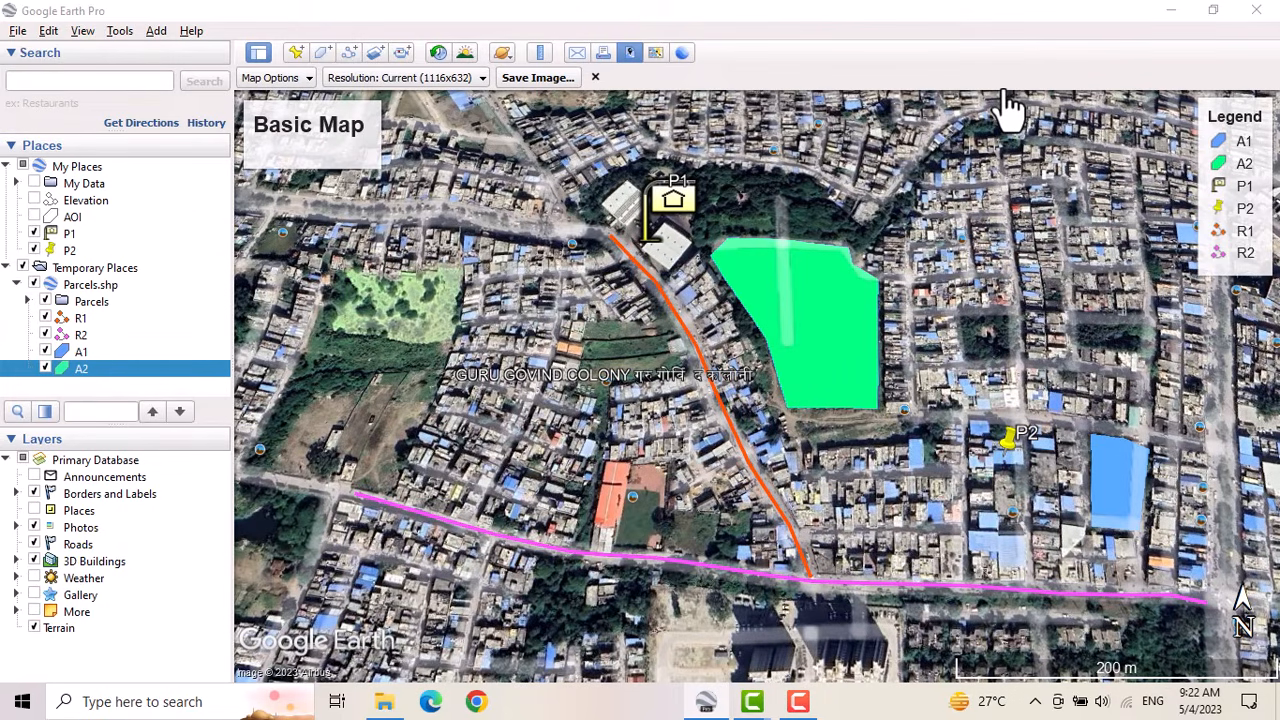
Step: Leave the image export layout and open the print layout of the map
left_click(595, 78)
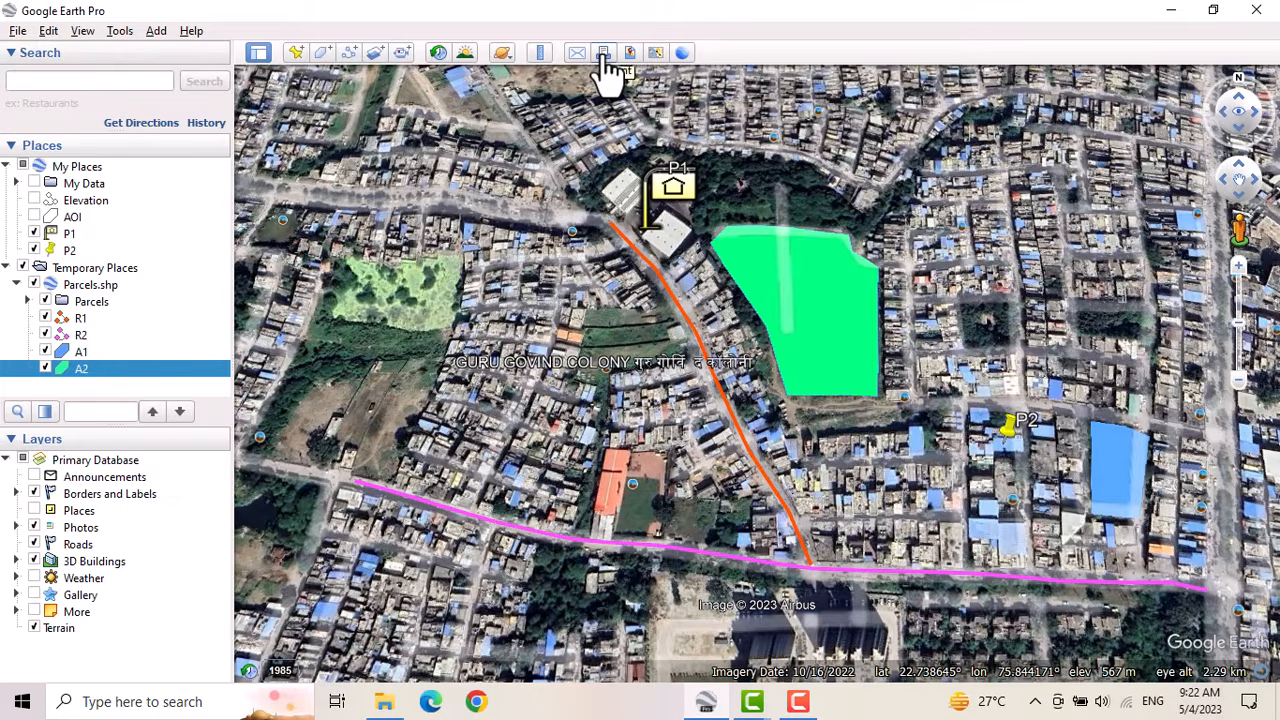
left_click(604, 56)
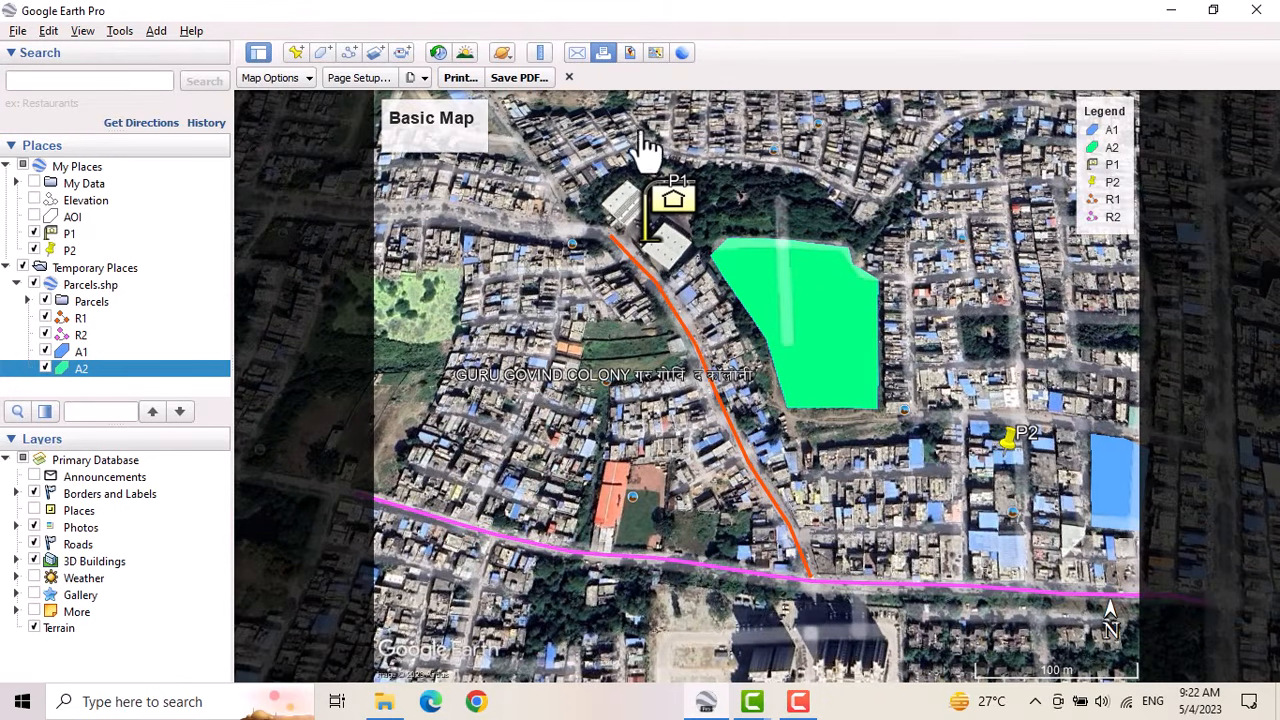